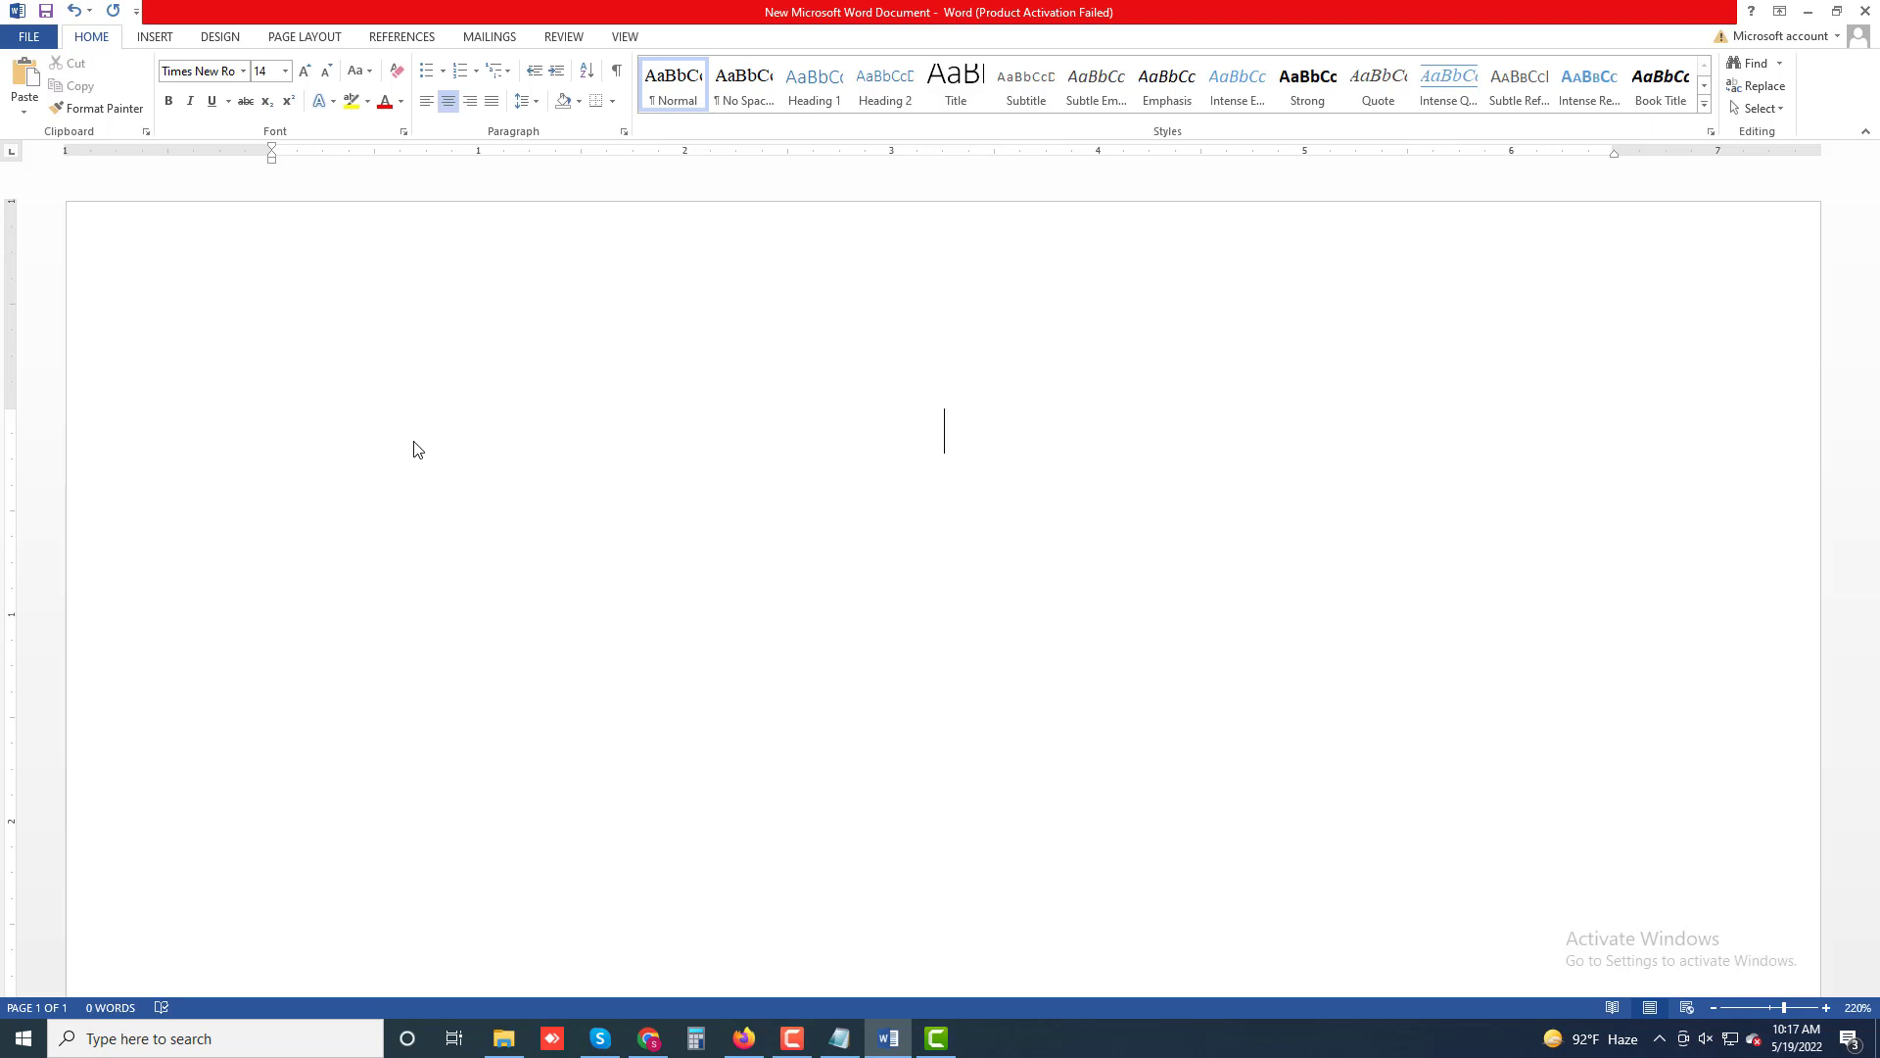
Write the centred title "How to Update Opera to the latest Version" on the first line
text(How to Up)
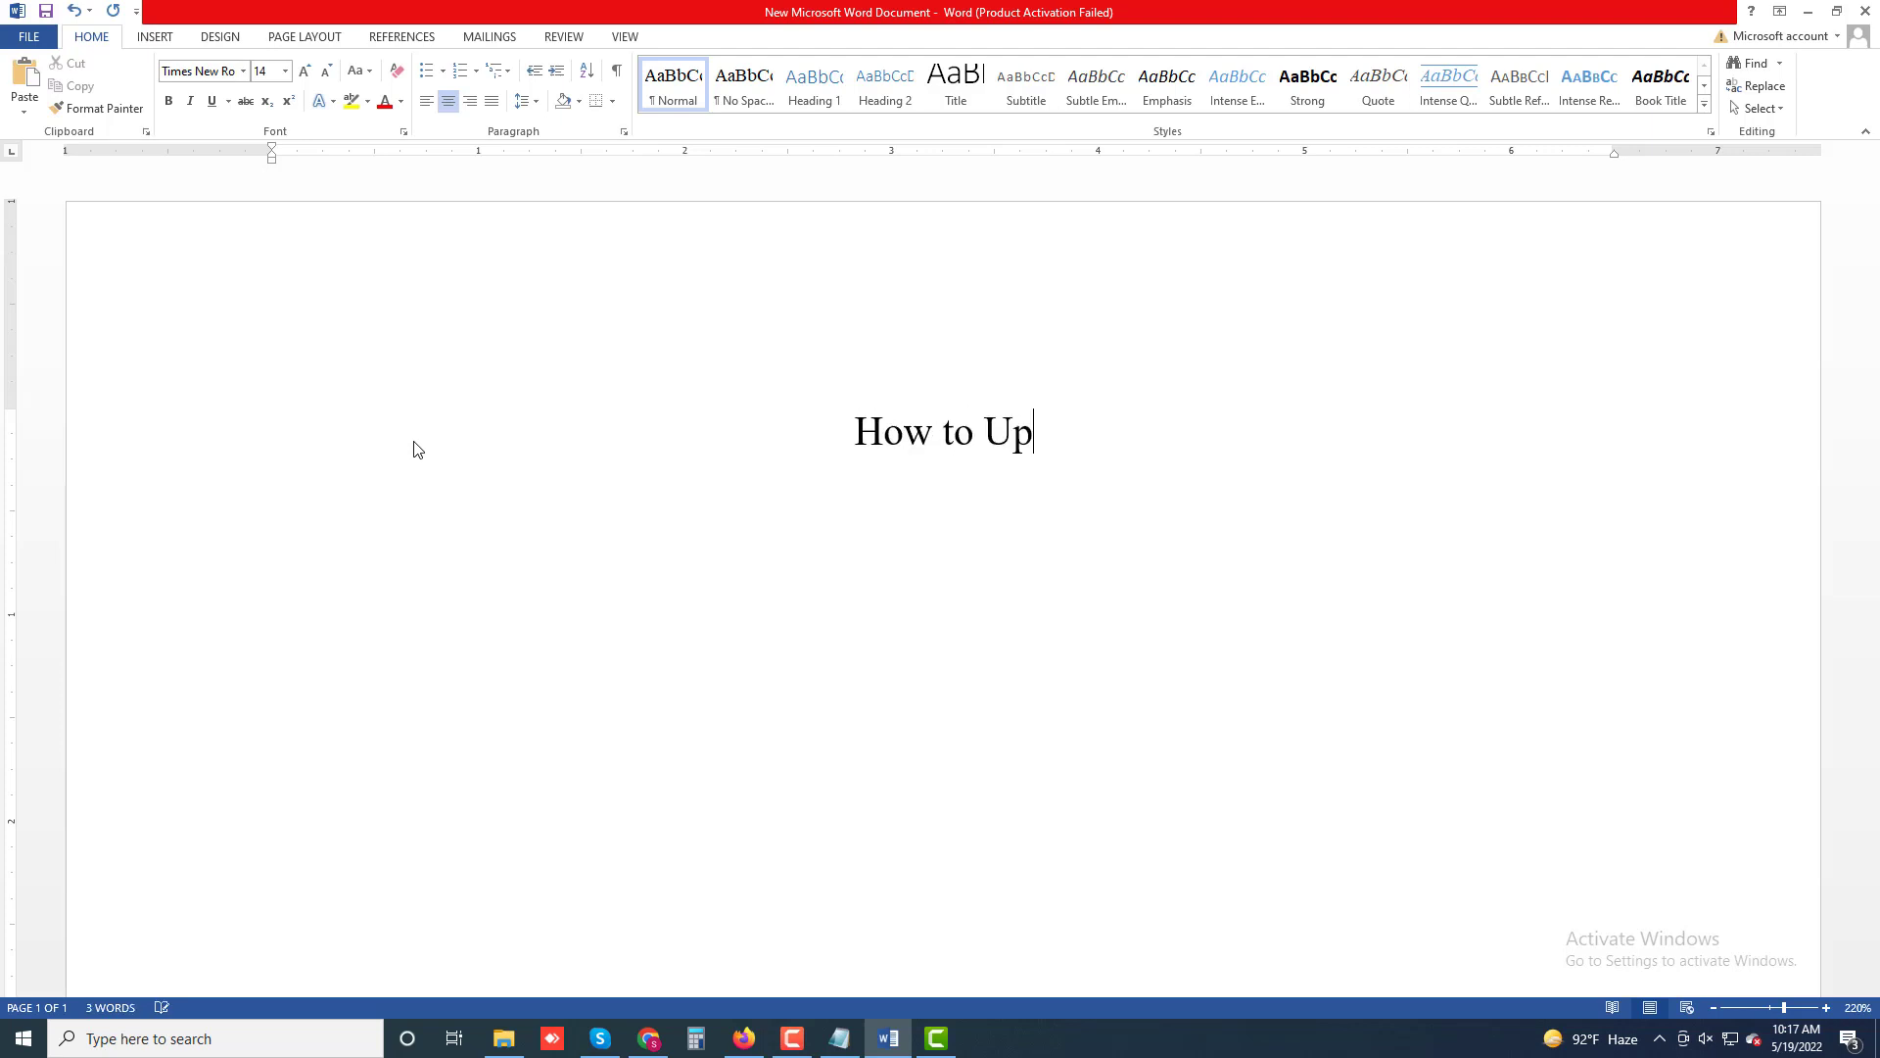
text(date )
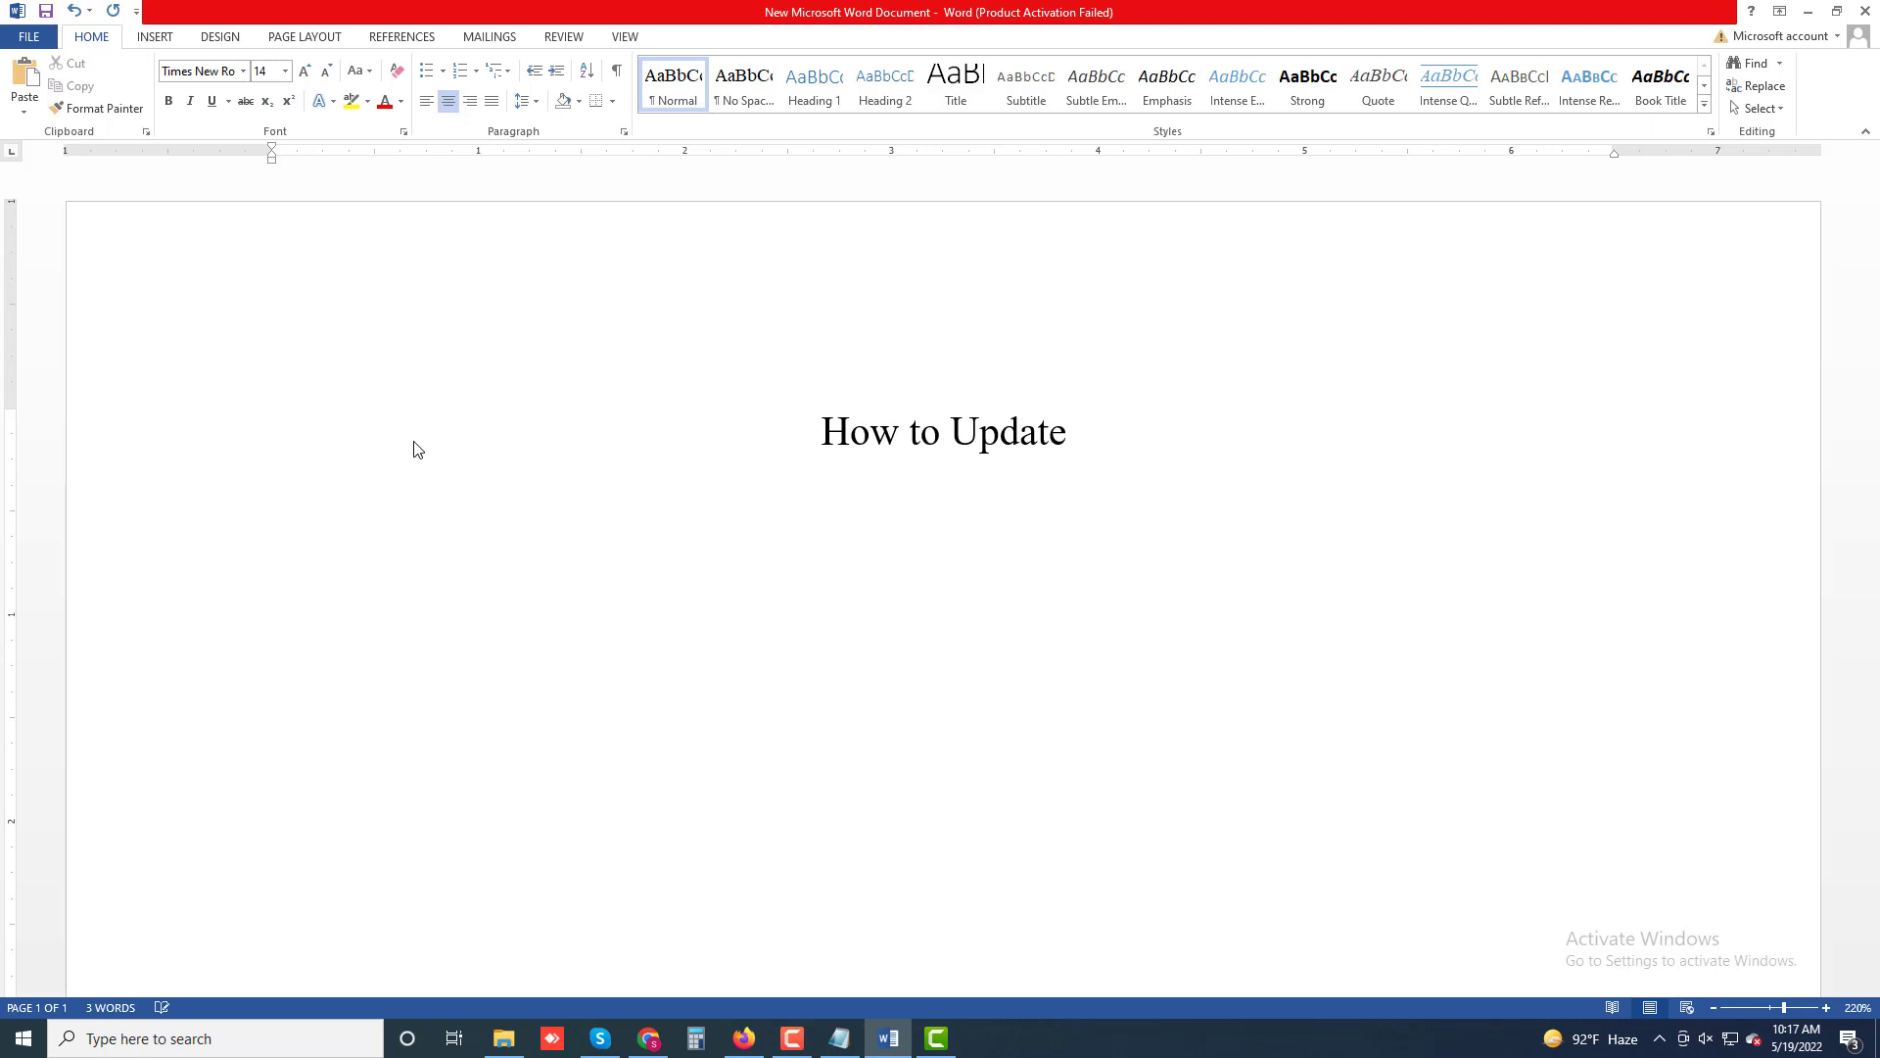
text(Opera )
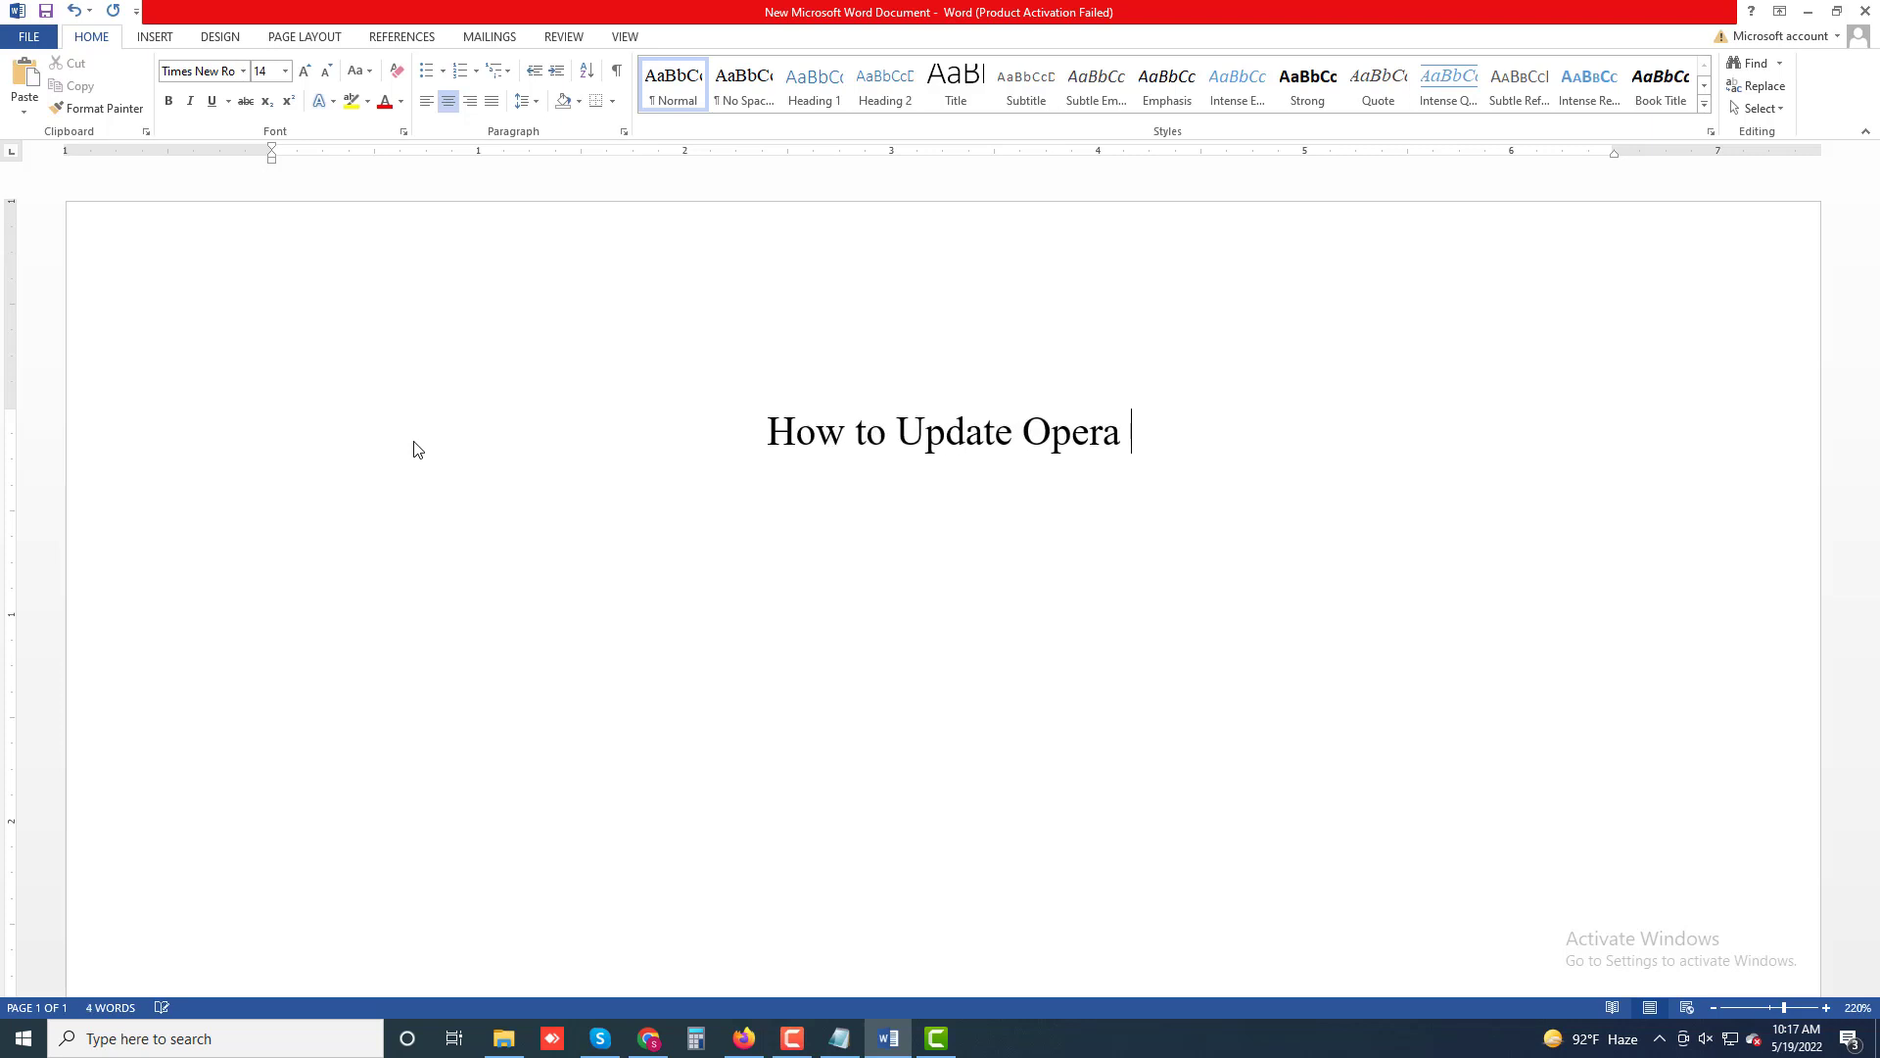
text(to the )
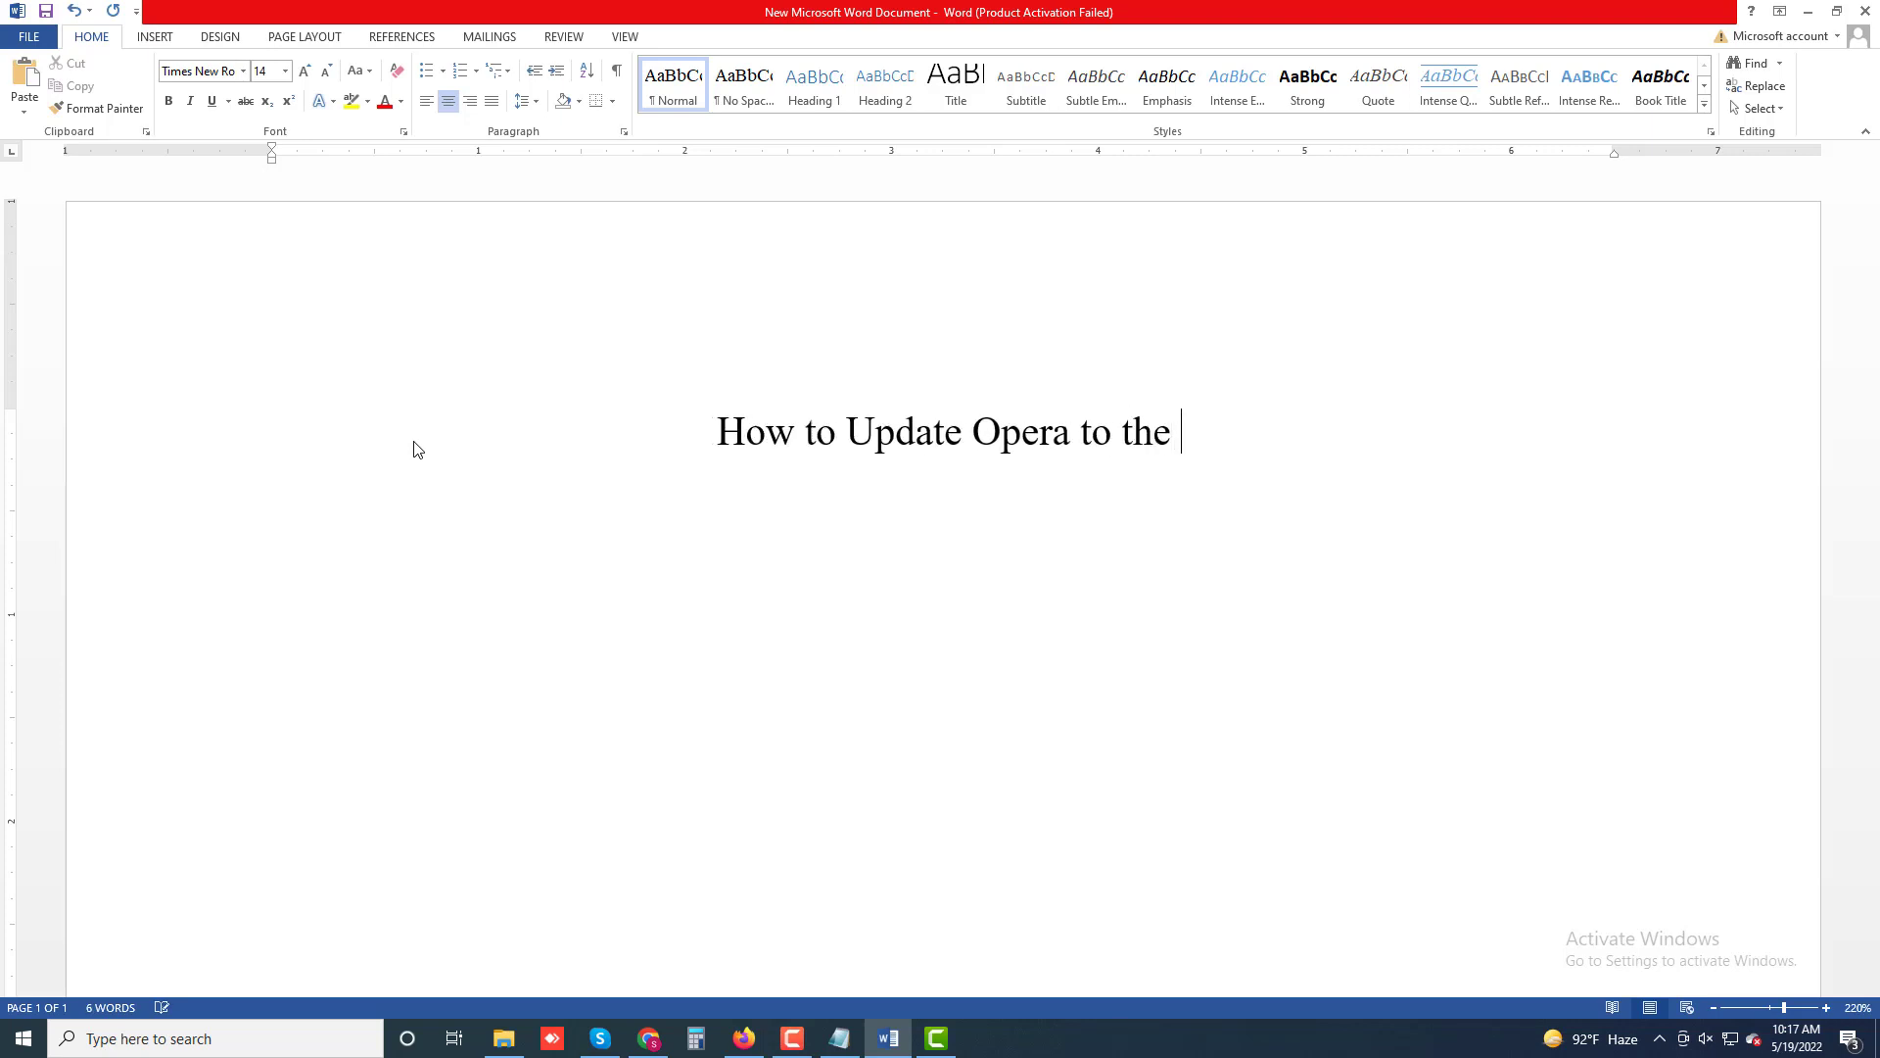
text(late)
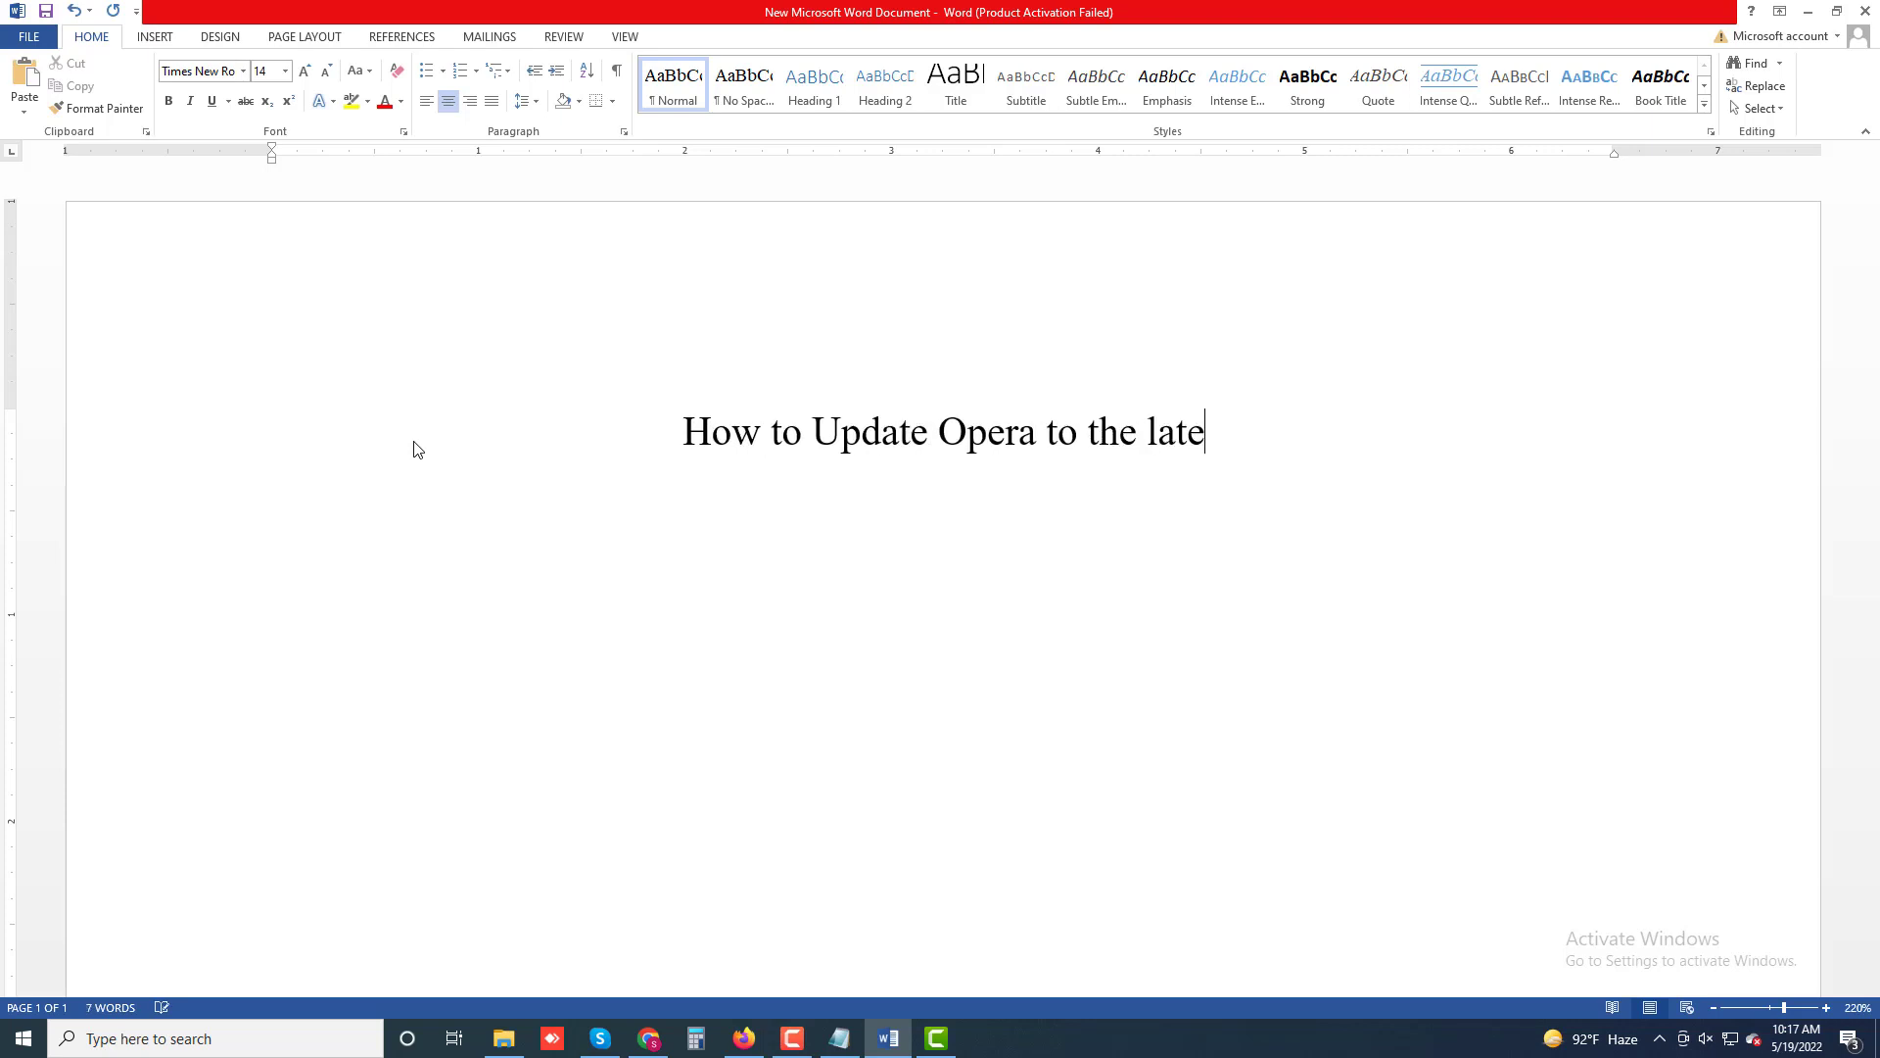
text(st Version)
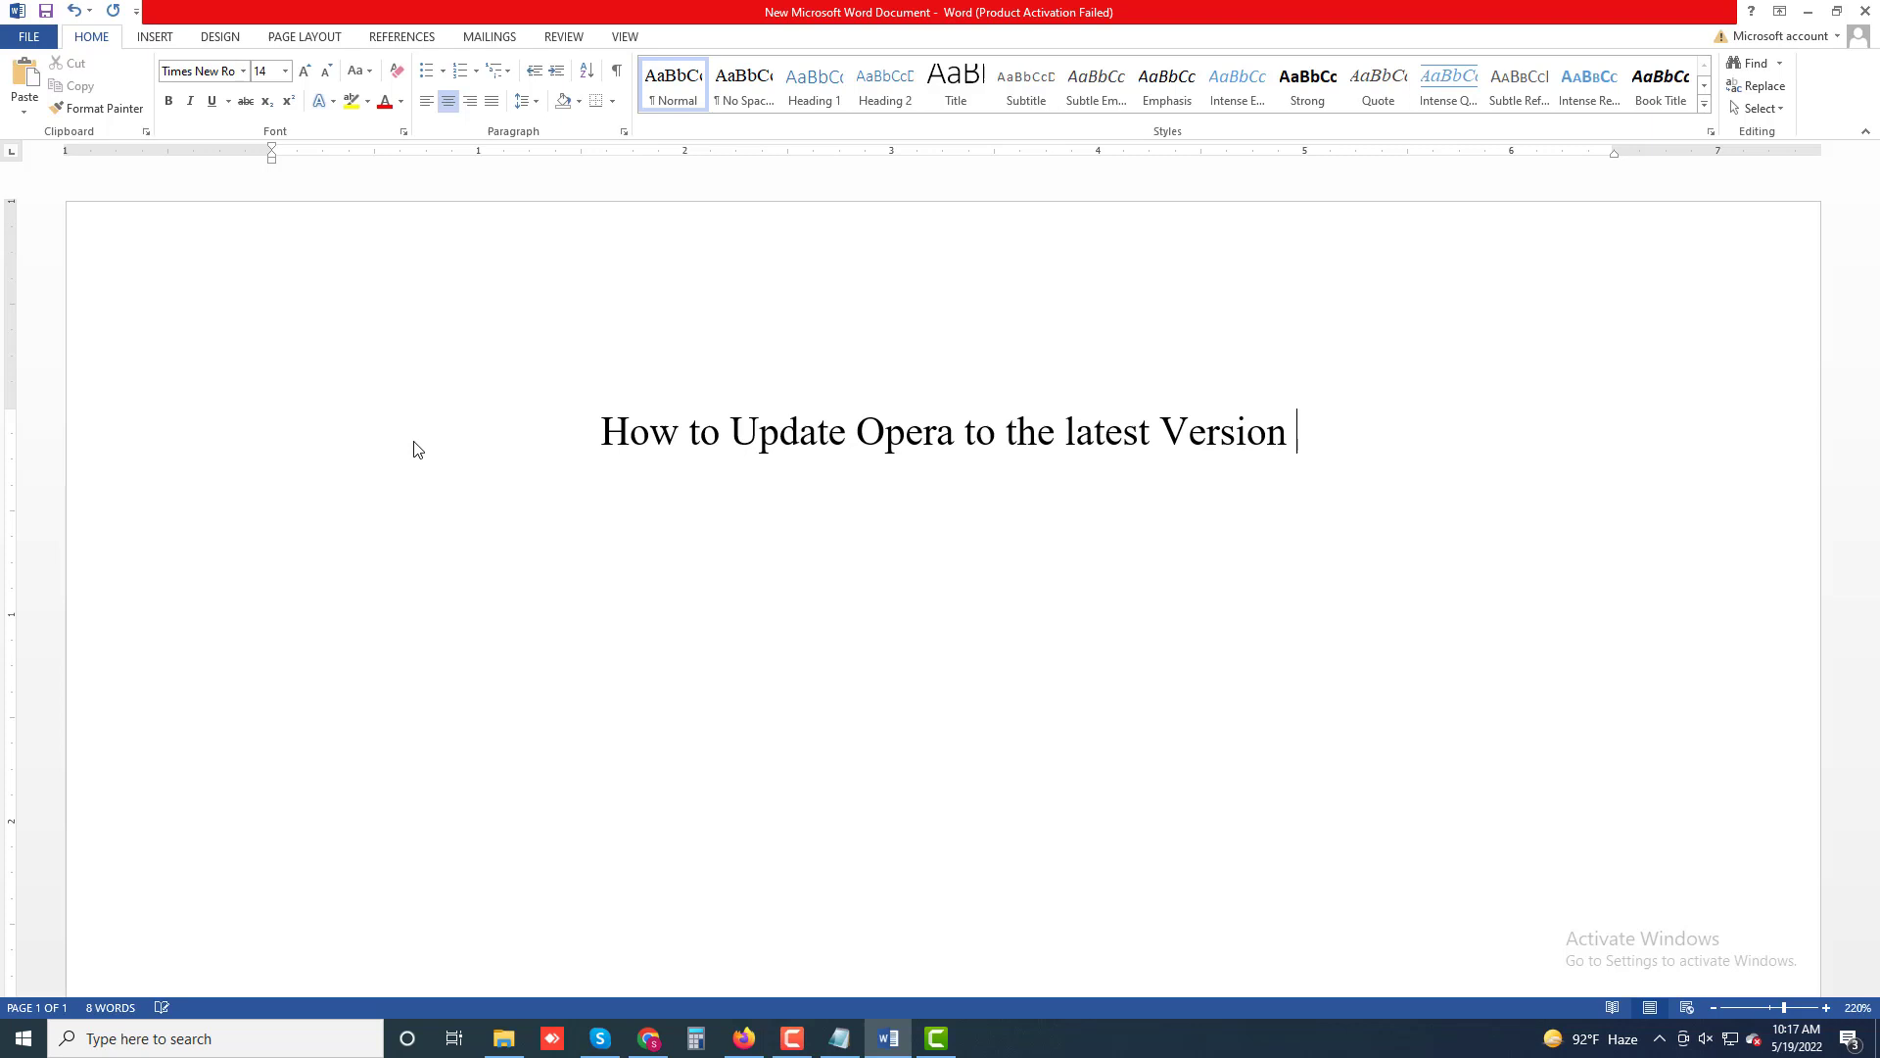
Begin a justified paragraph below the title with "Opera updates it self automatically whenever an update is available. However"
key(Return)
key(ctrl+j)
text(Opera)
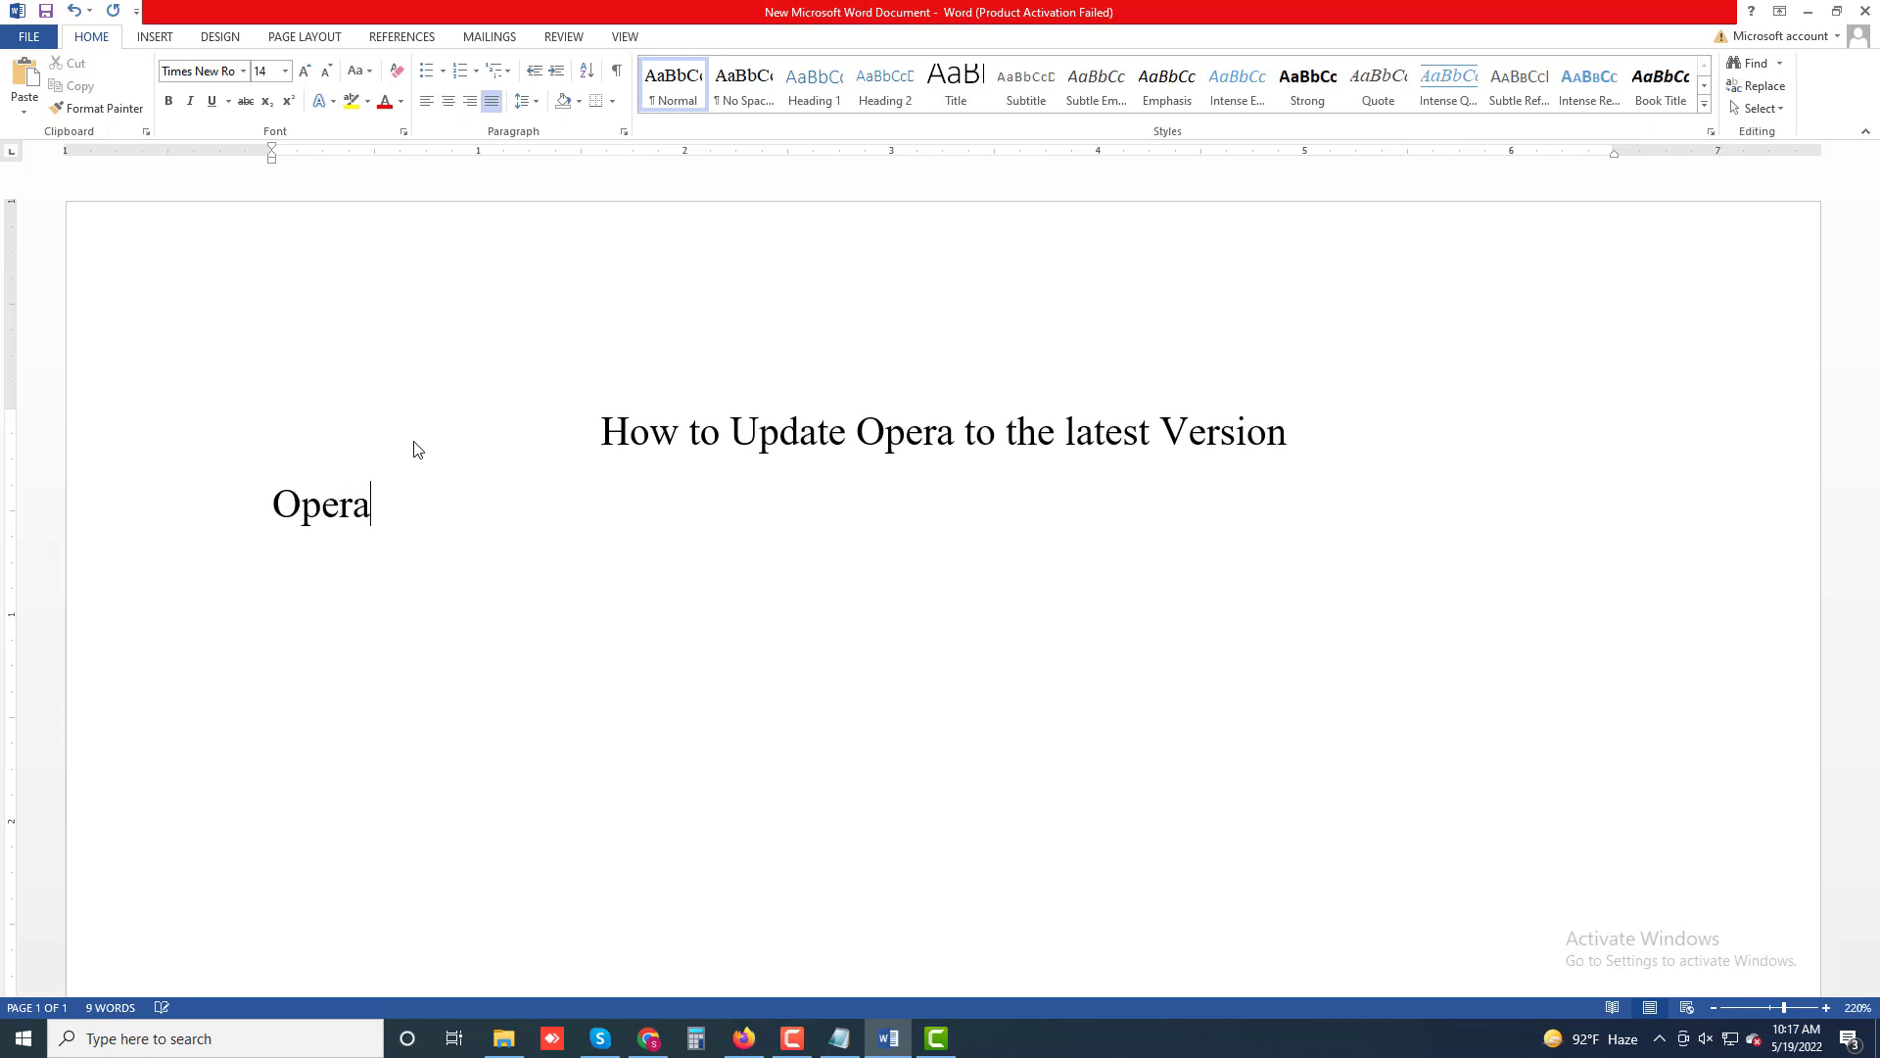
text( updates)
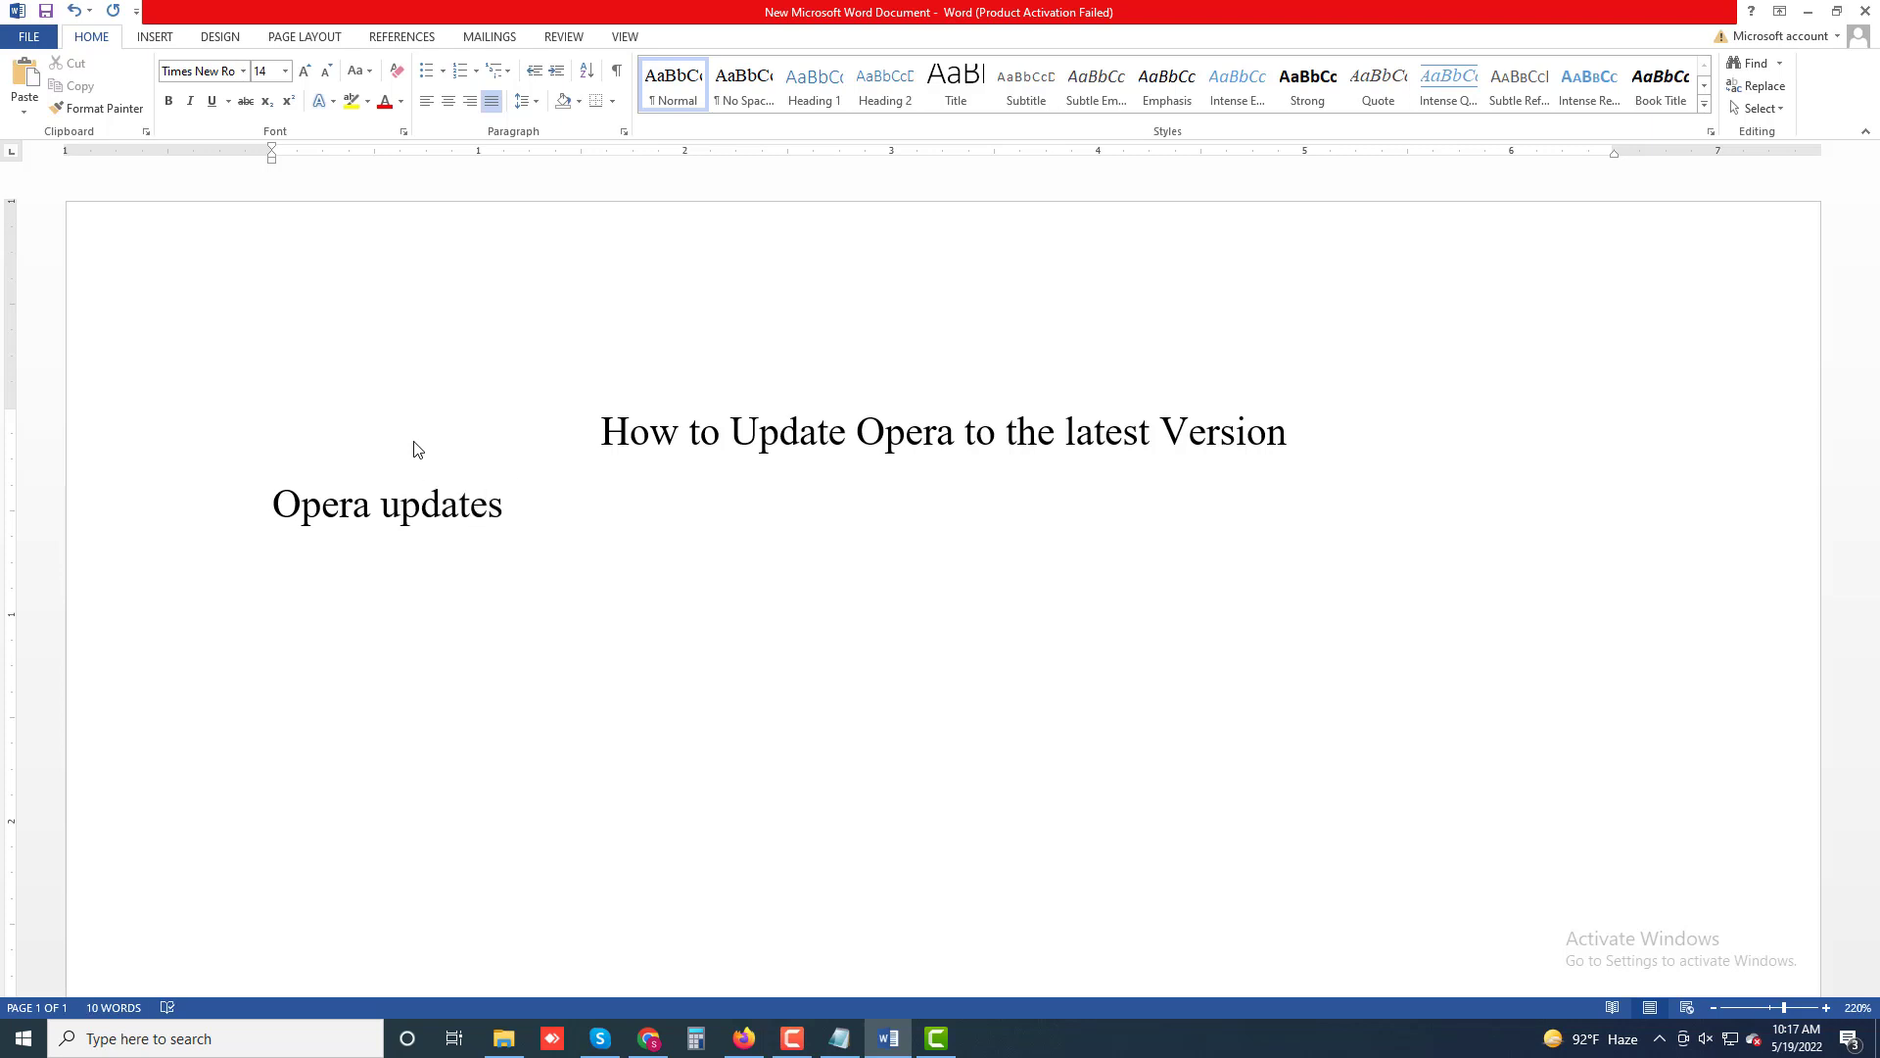
text( it self aut)
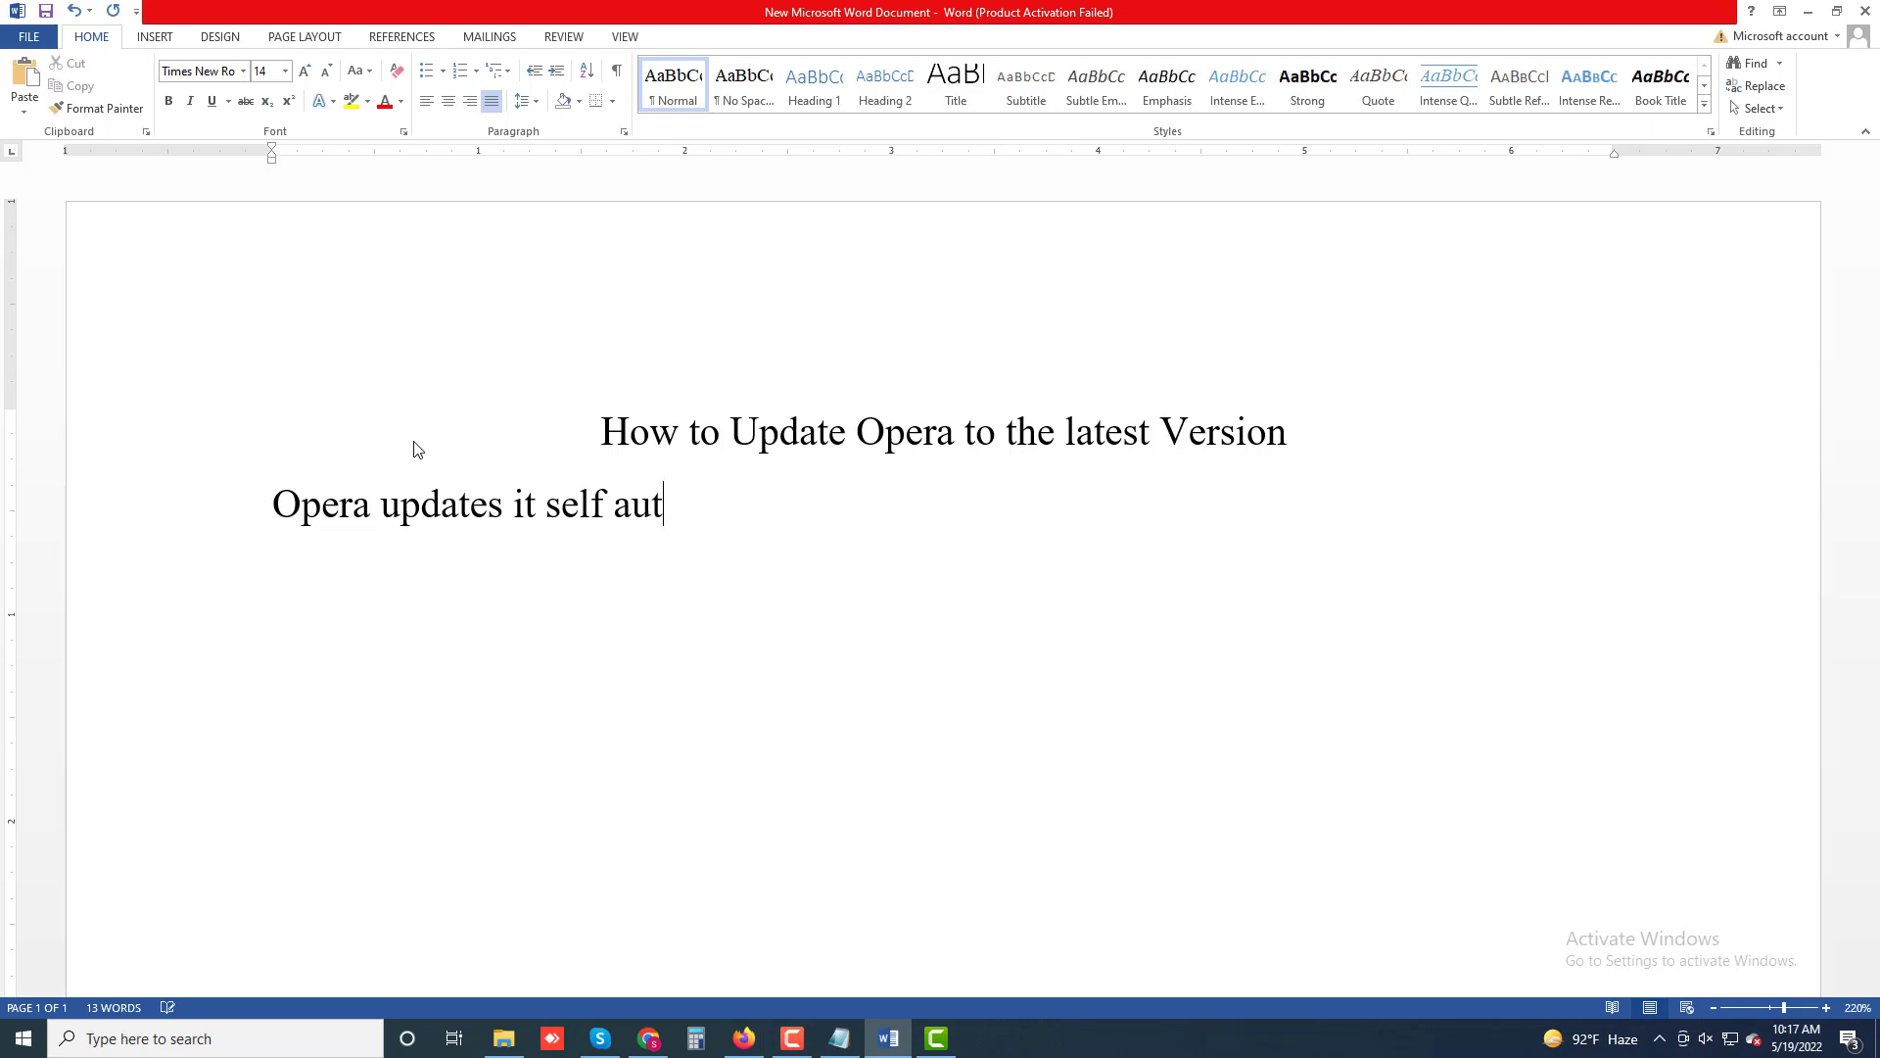
text(omatically)
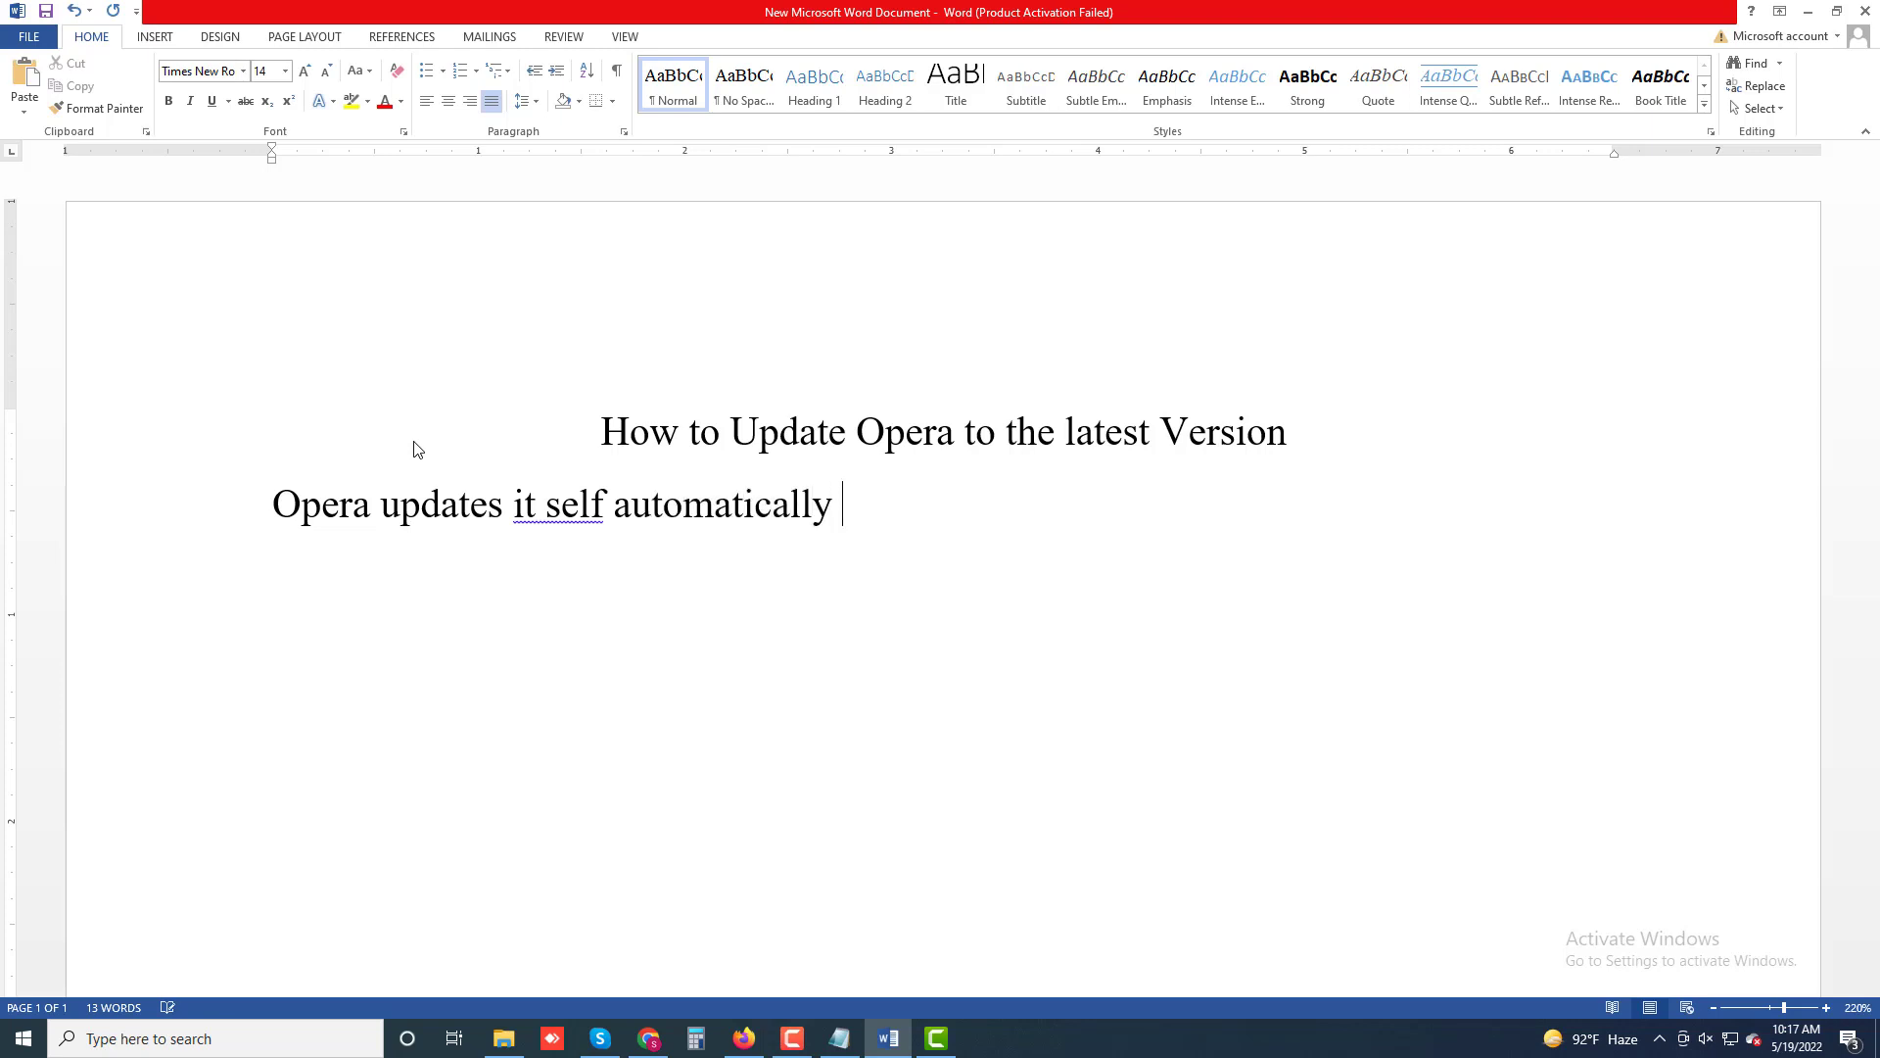
text( whenever)
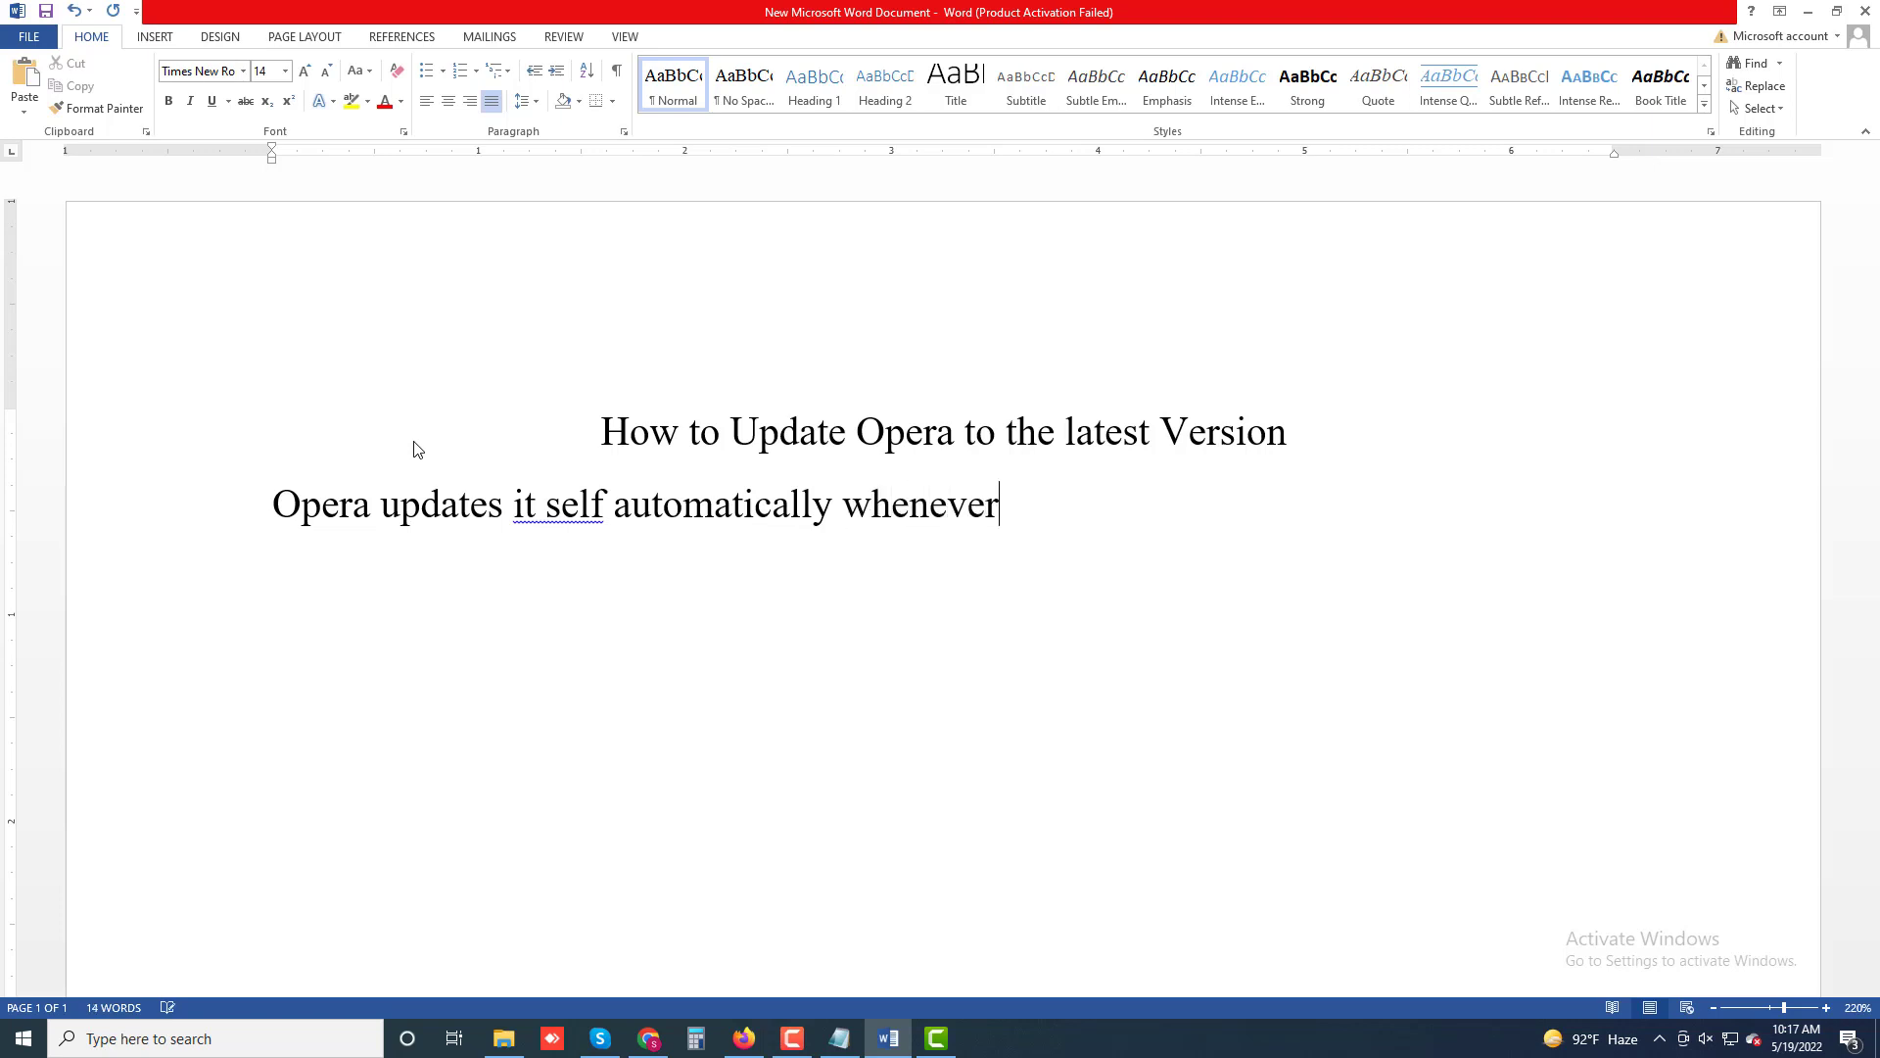
text( an update)
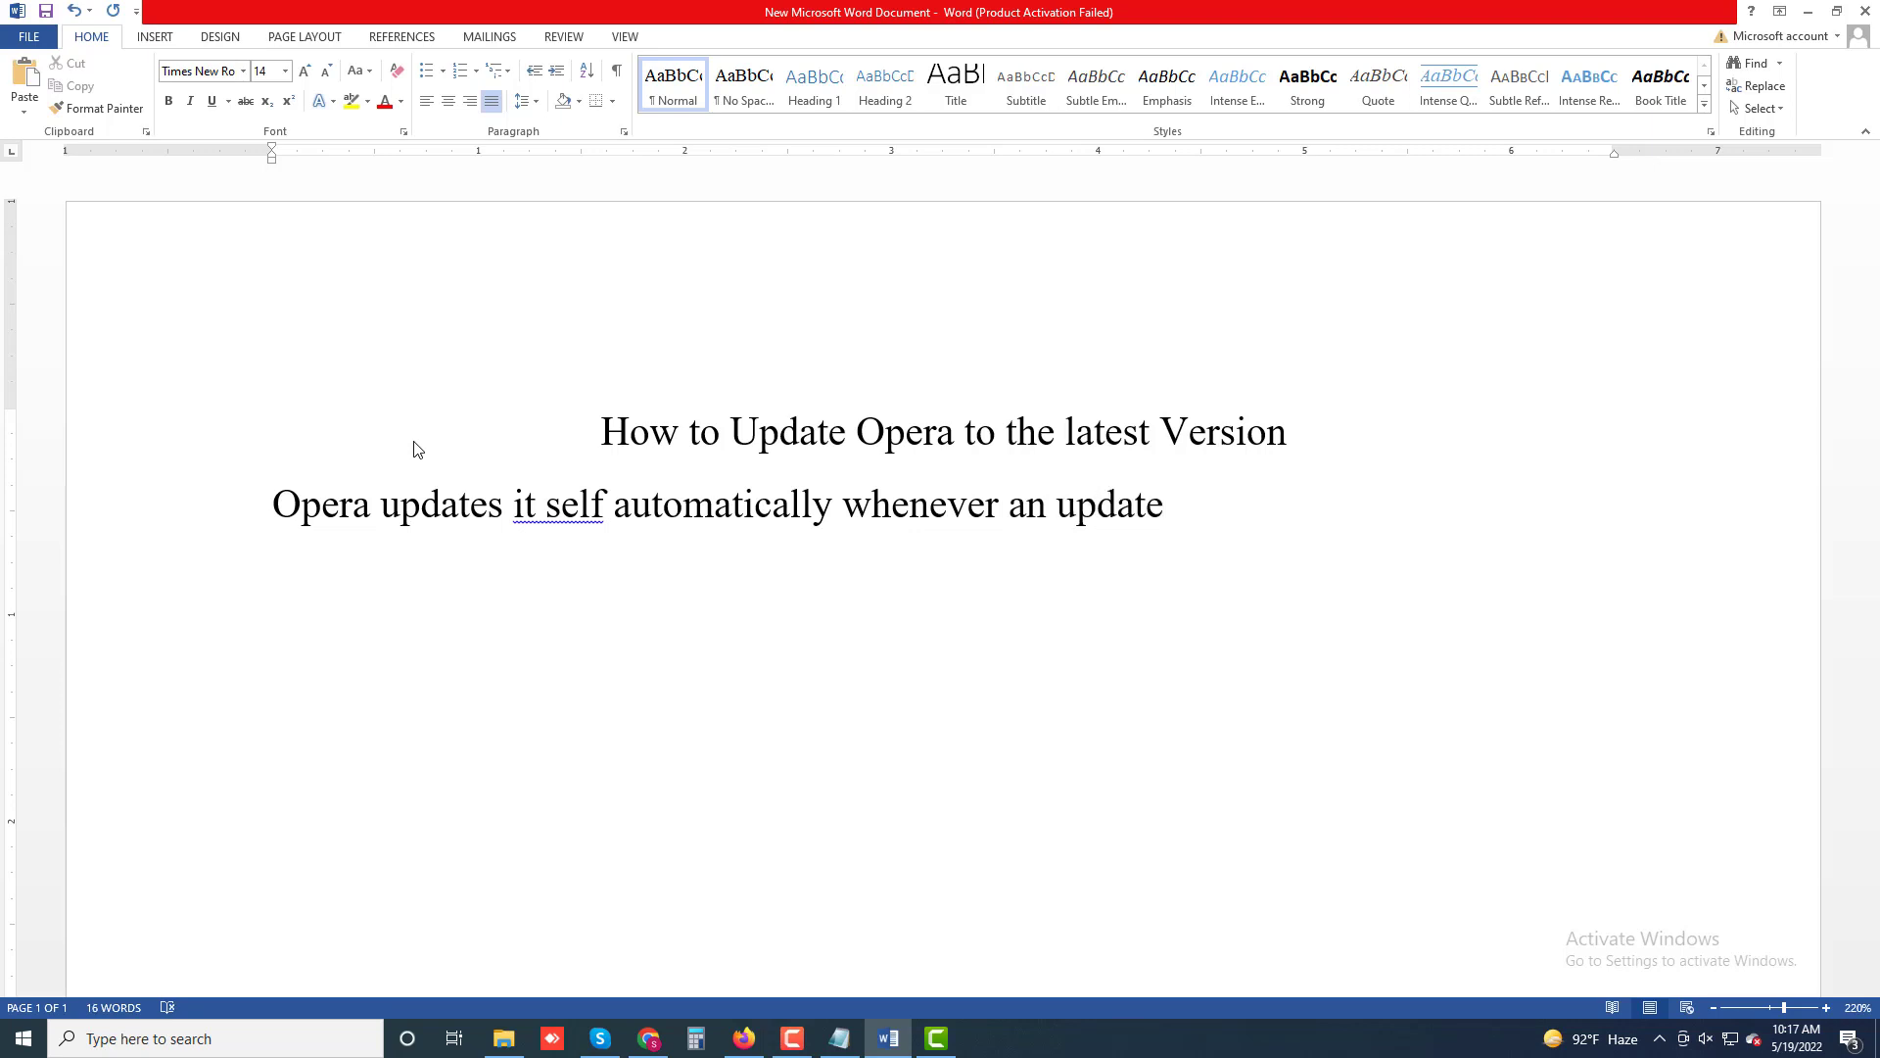
text( is availab)
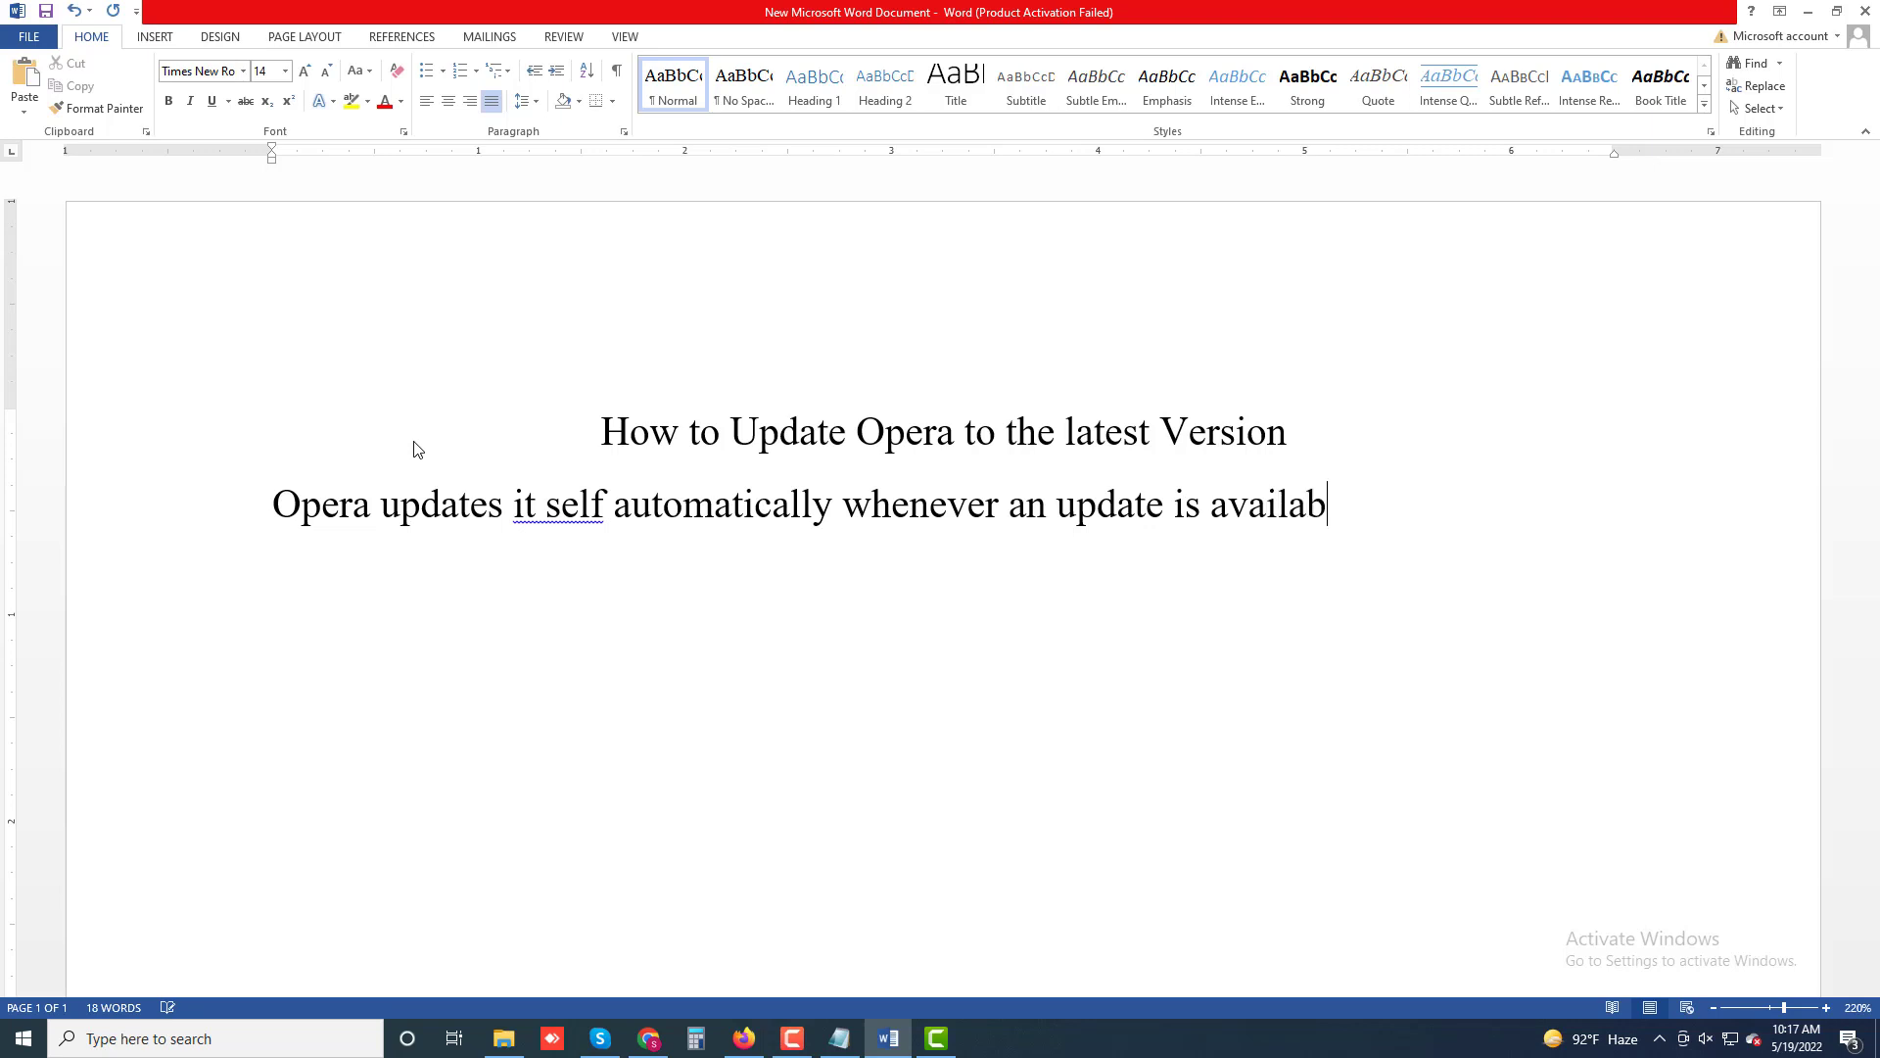
text(le. however)
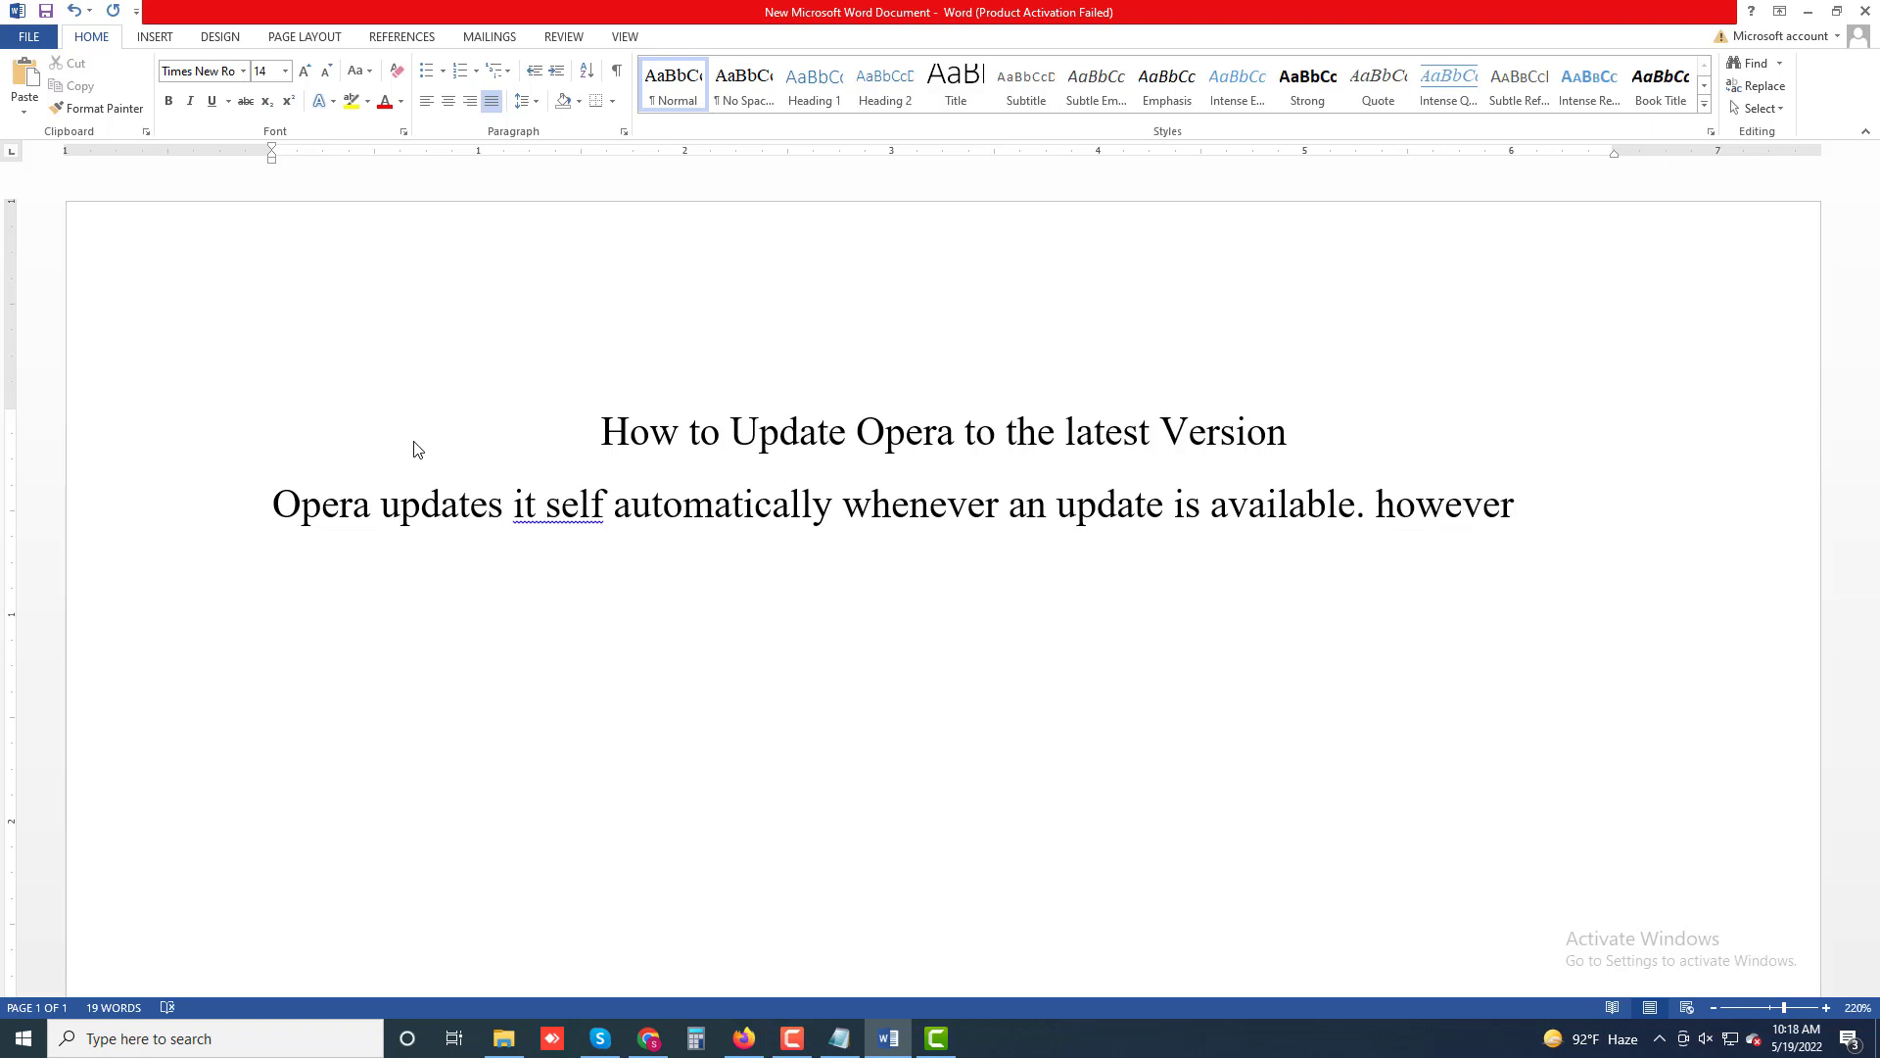
Complete the introductory paragraph with ", you can also try to update opera to the latest version manually."
text(, you can)
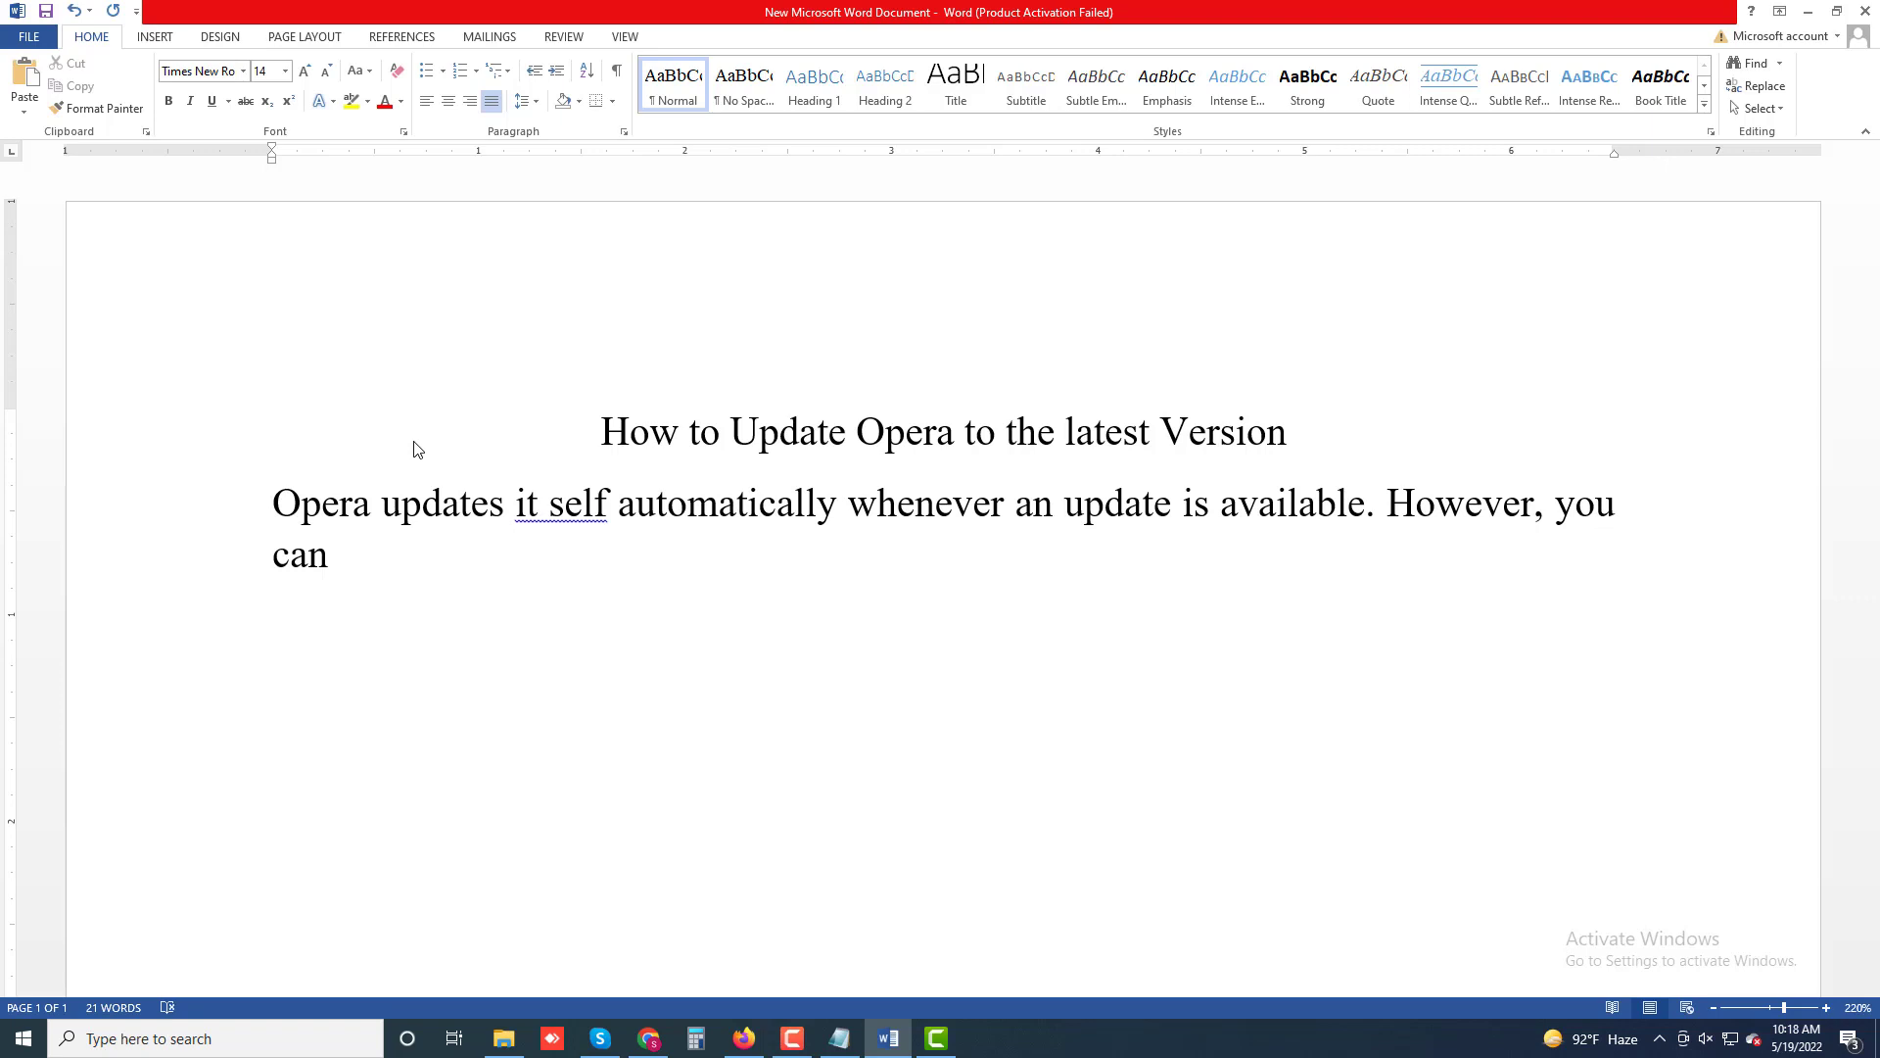
text( also try to )
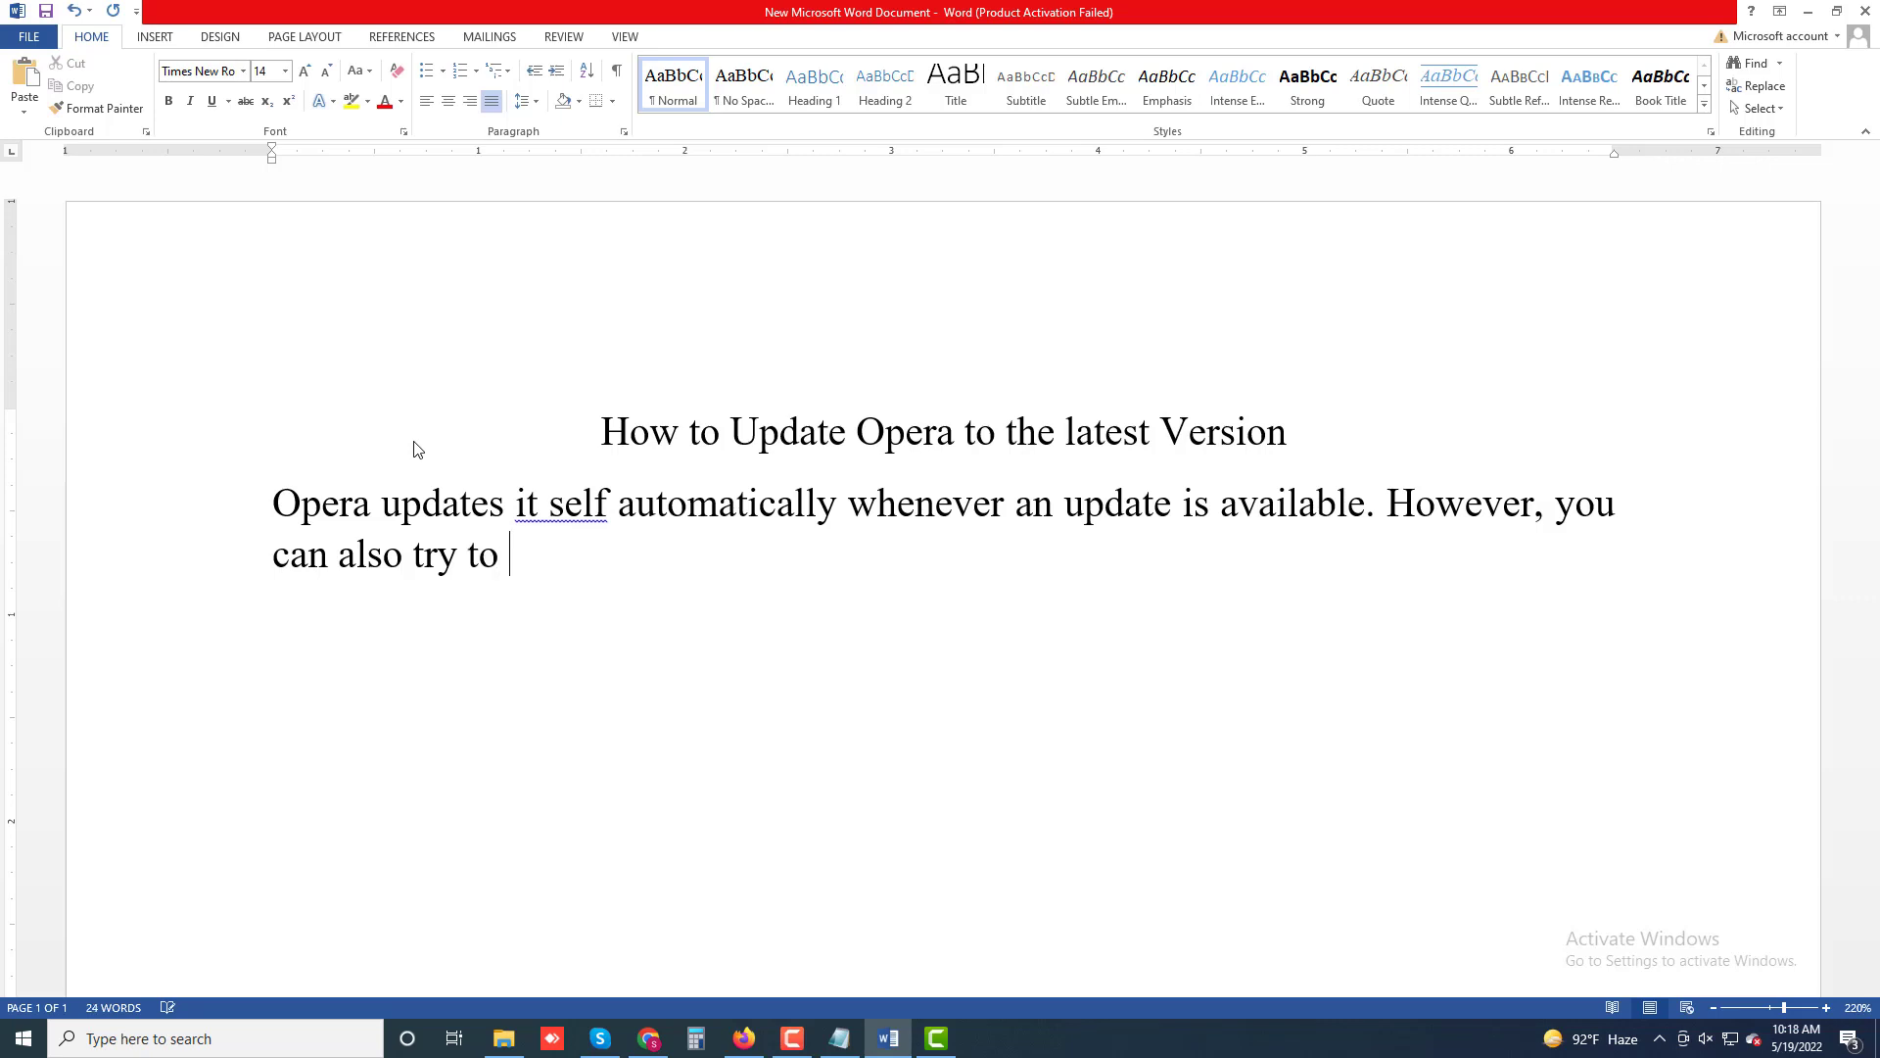
text(update opera)
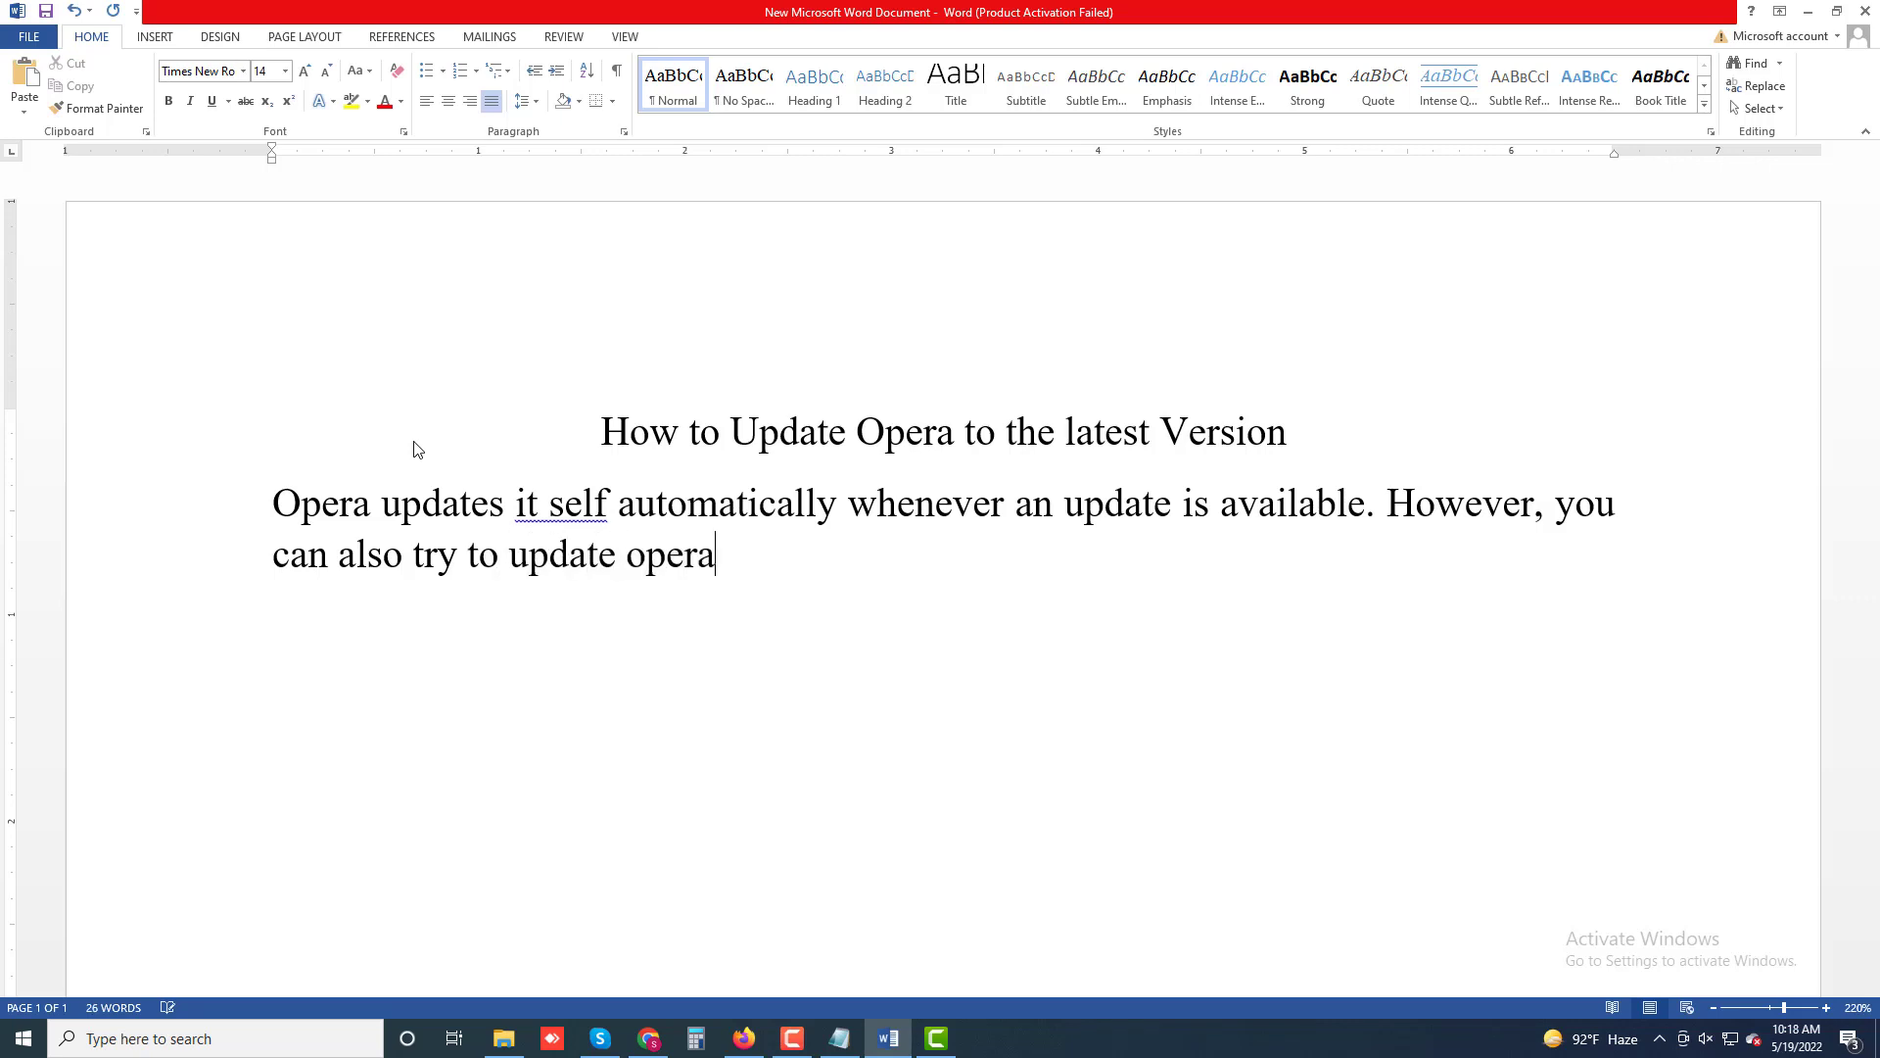
text( to )
text(the lates)
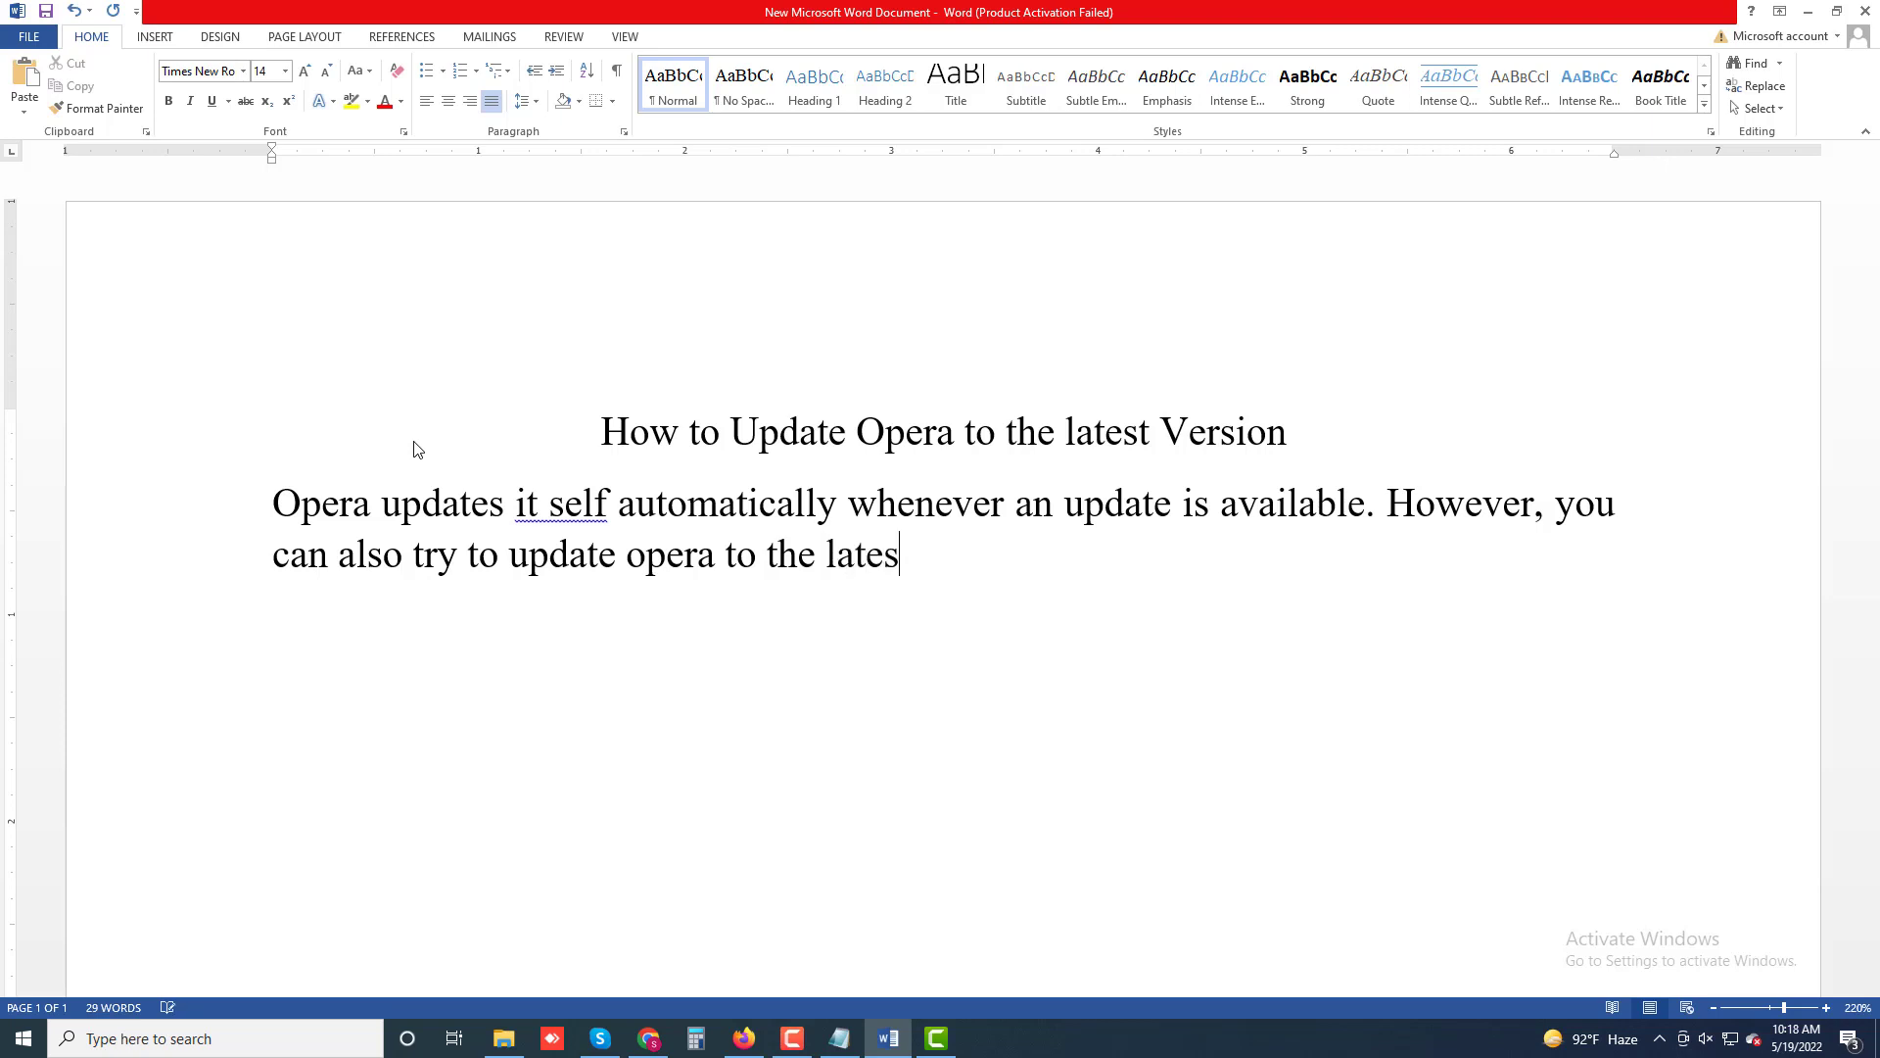
text(t version manually)
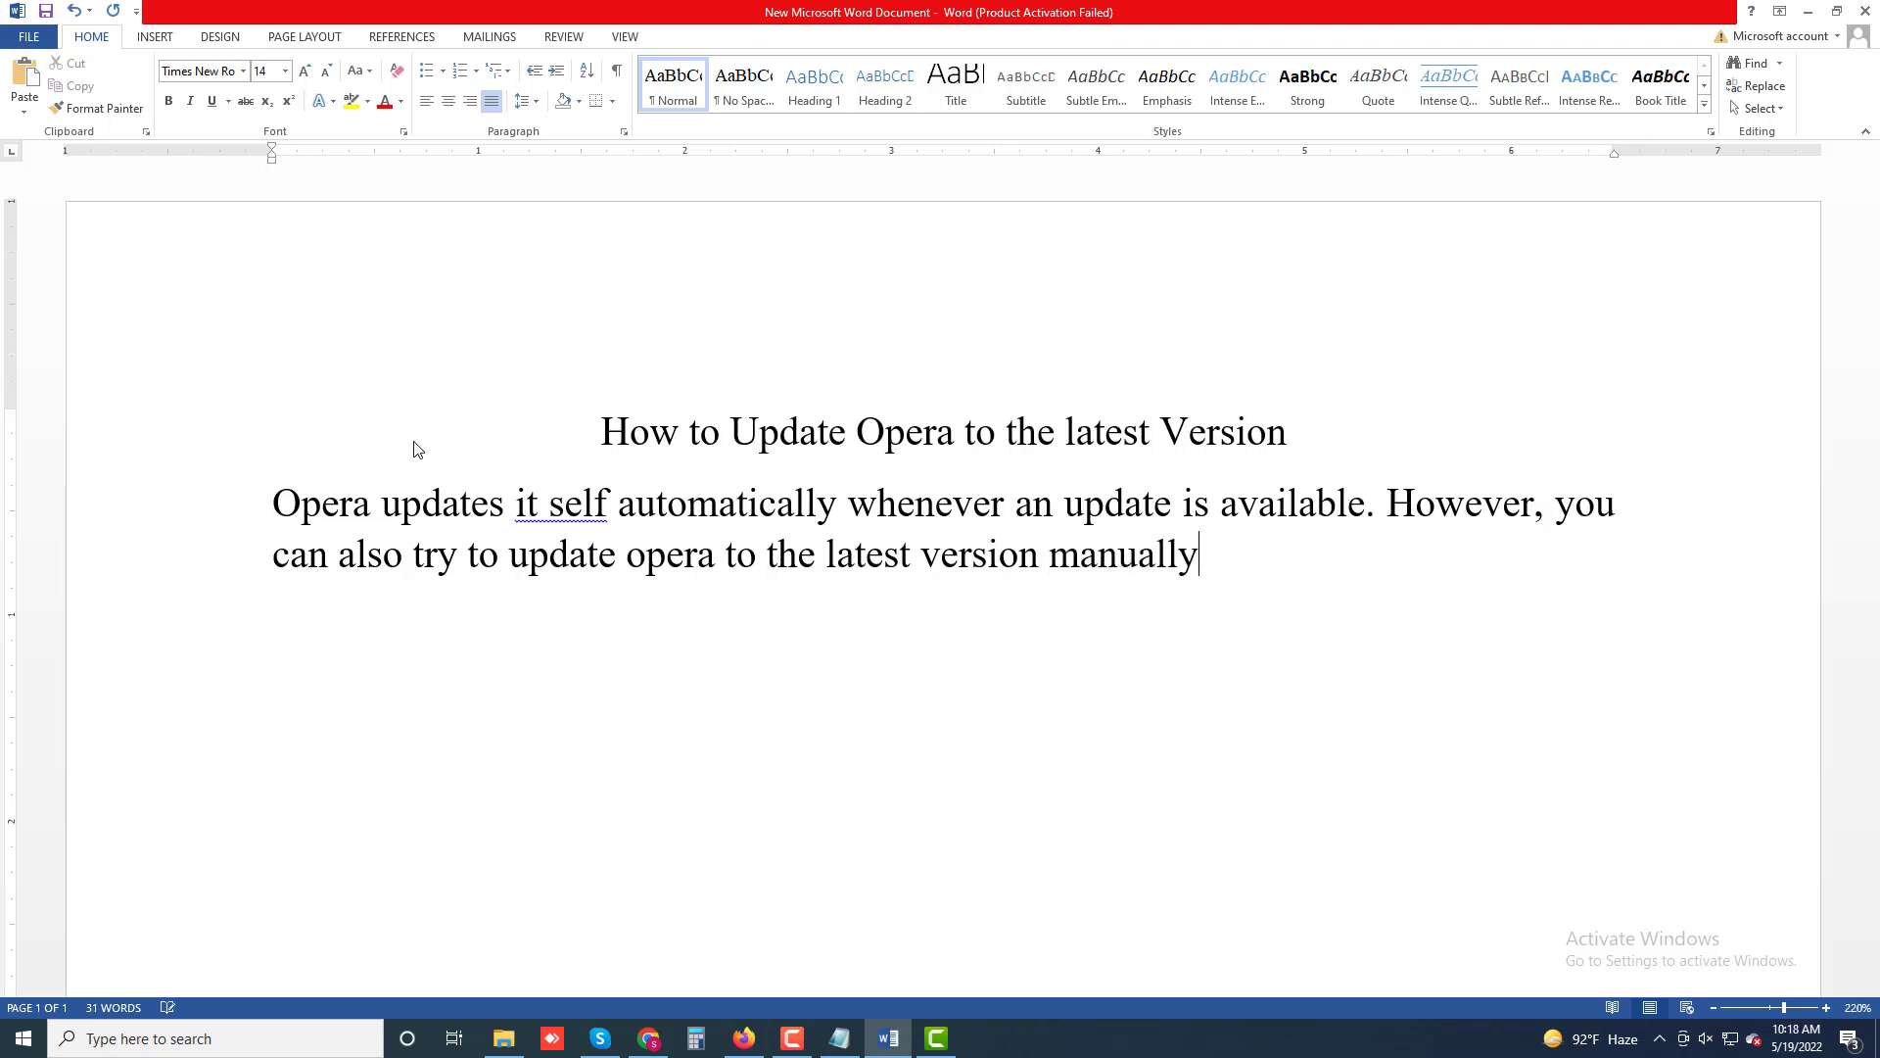
text(. )
Add a new paragraph reading "1. Launch Opera and select the Opera logo at the top left of the browser windows"
text(1.)
text( Launch)
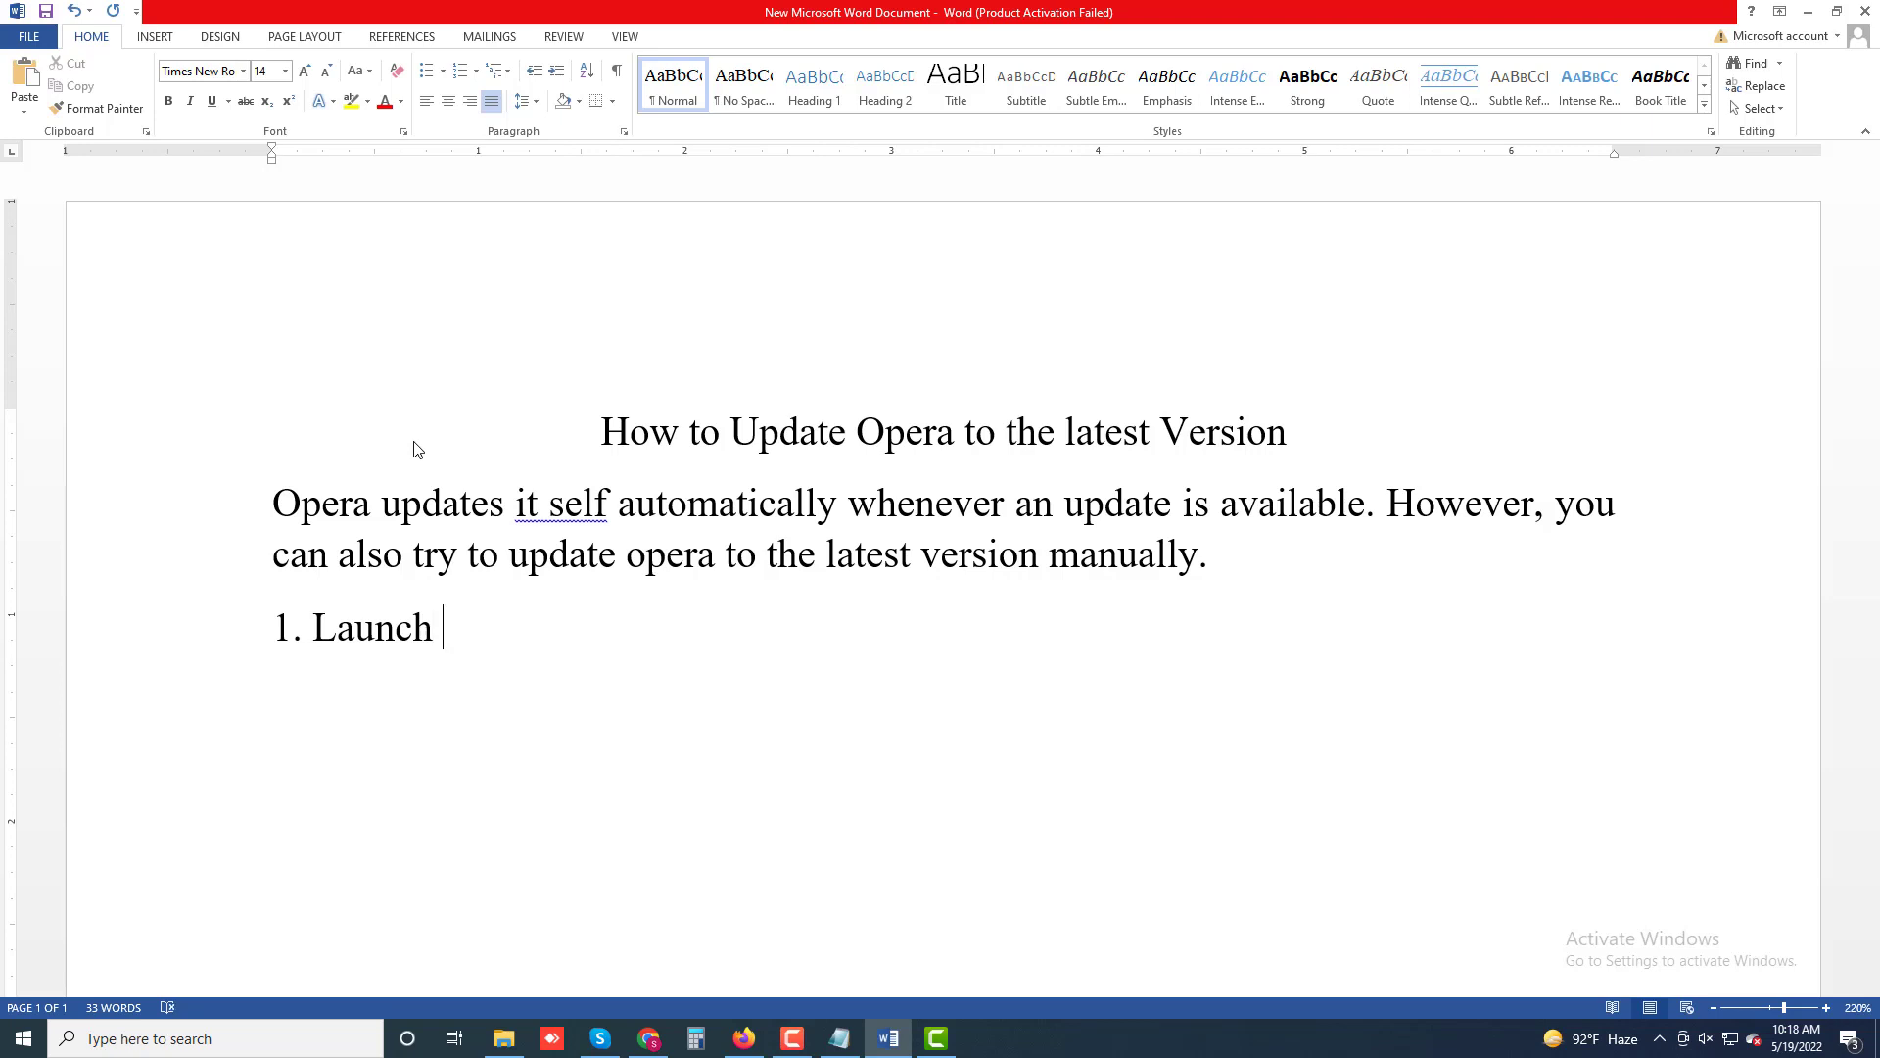
text( Opera and )
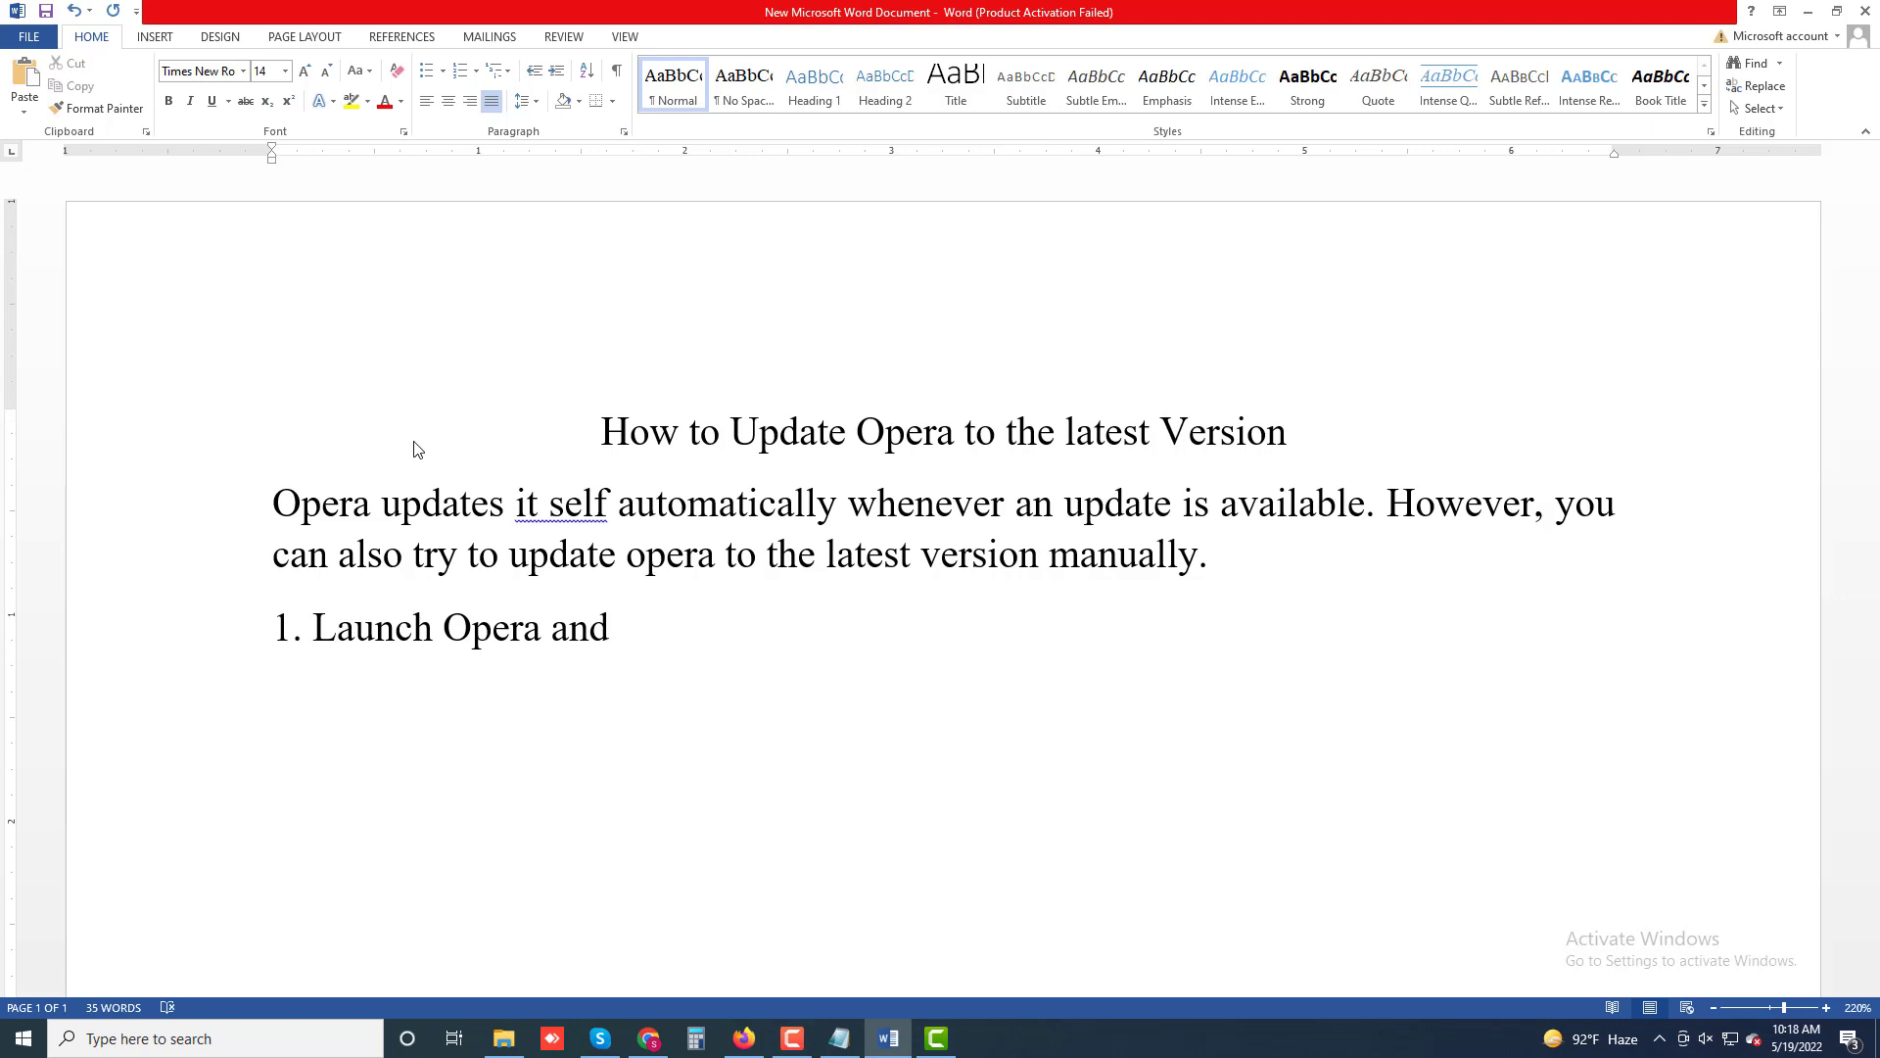
text(select the )
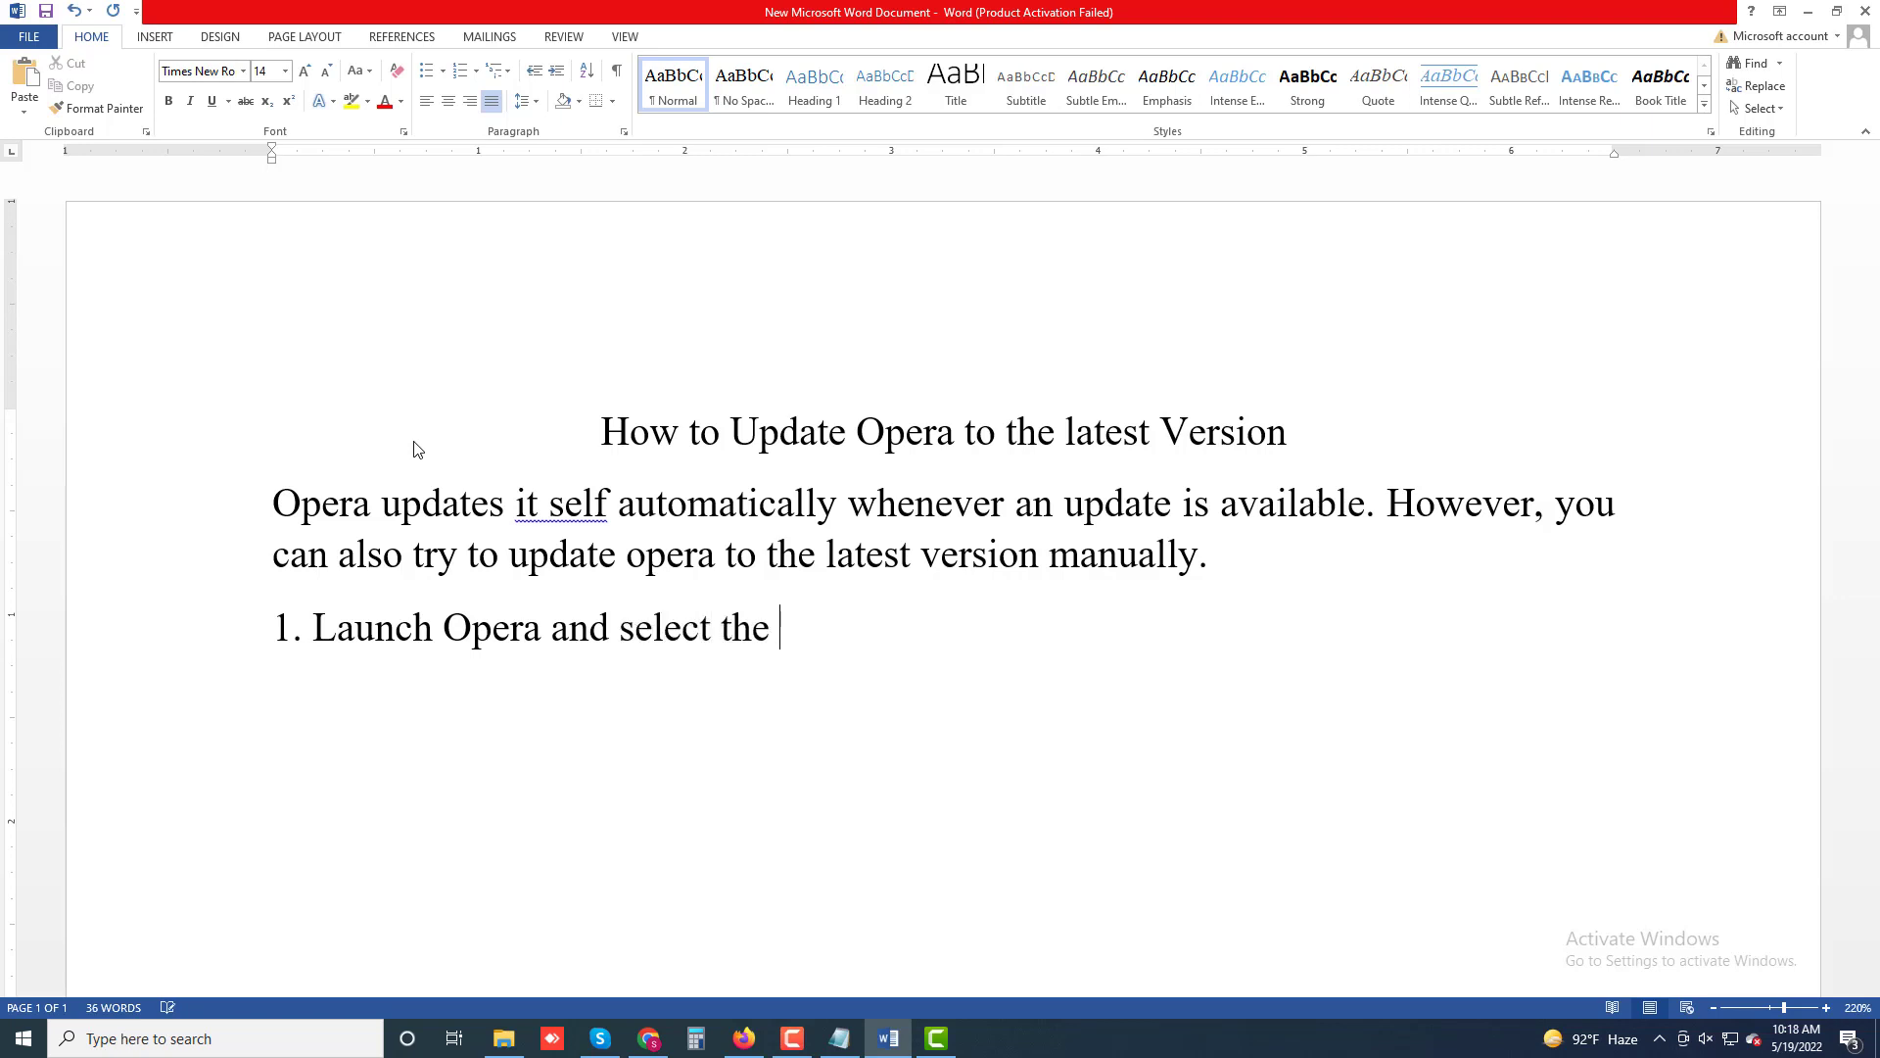
text(Opera logo)
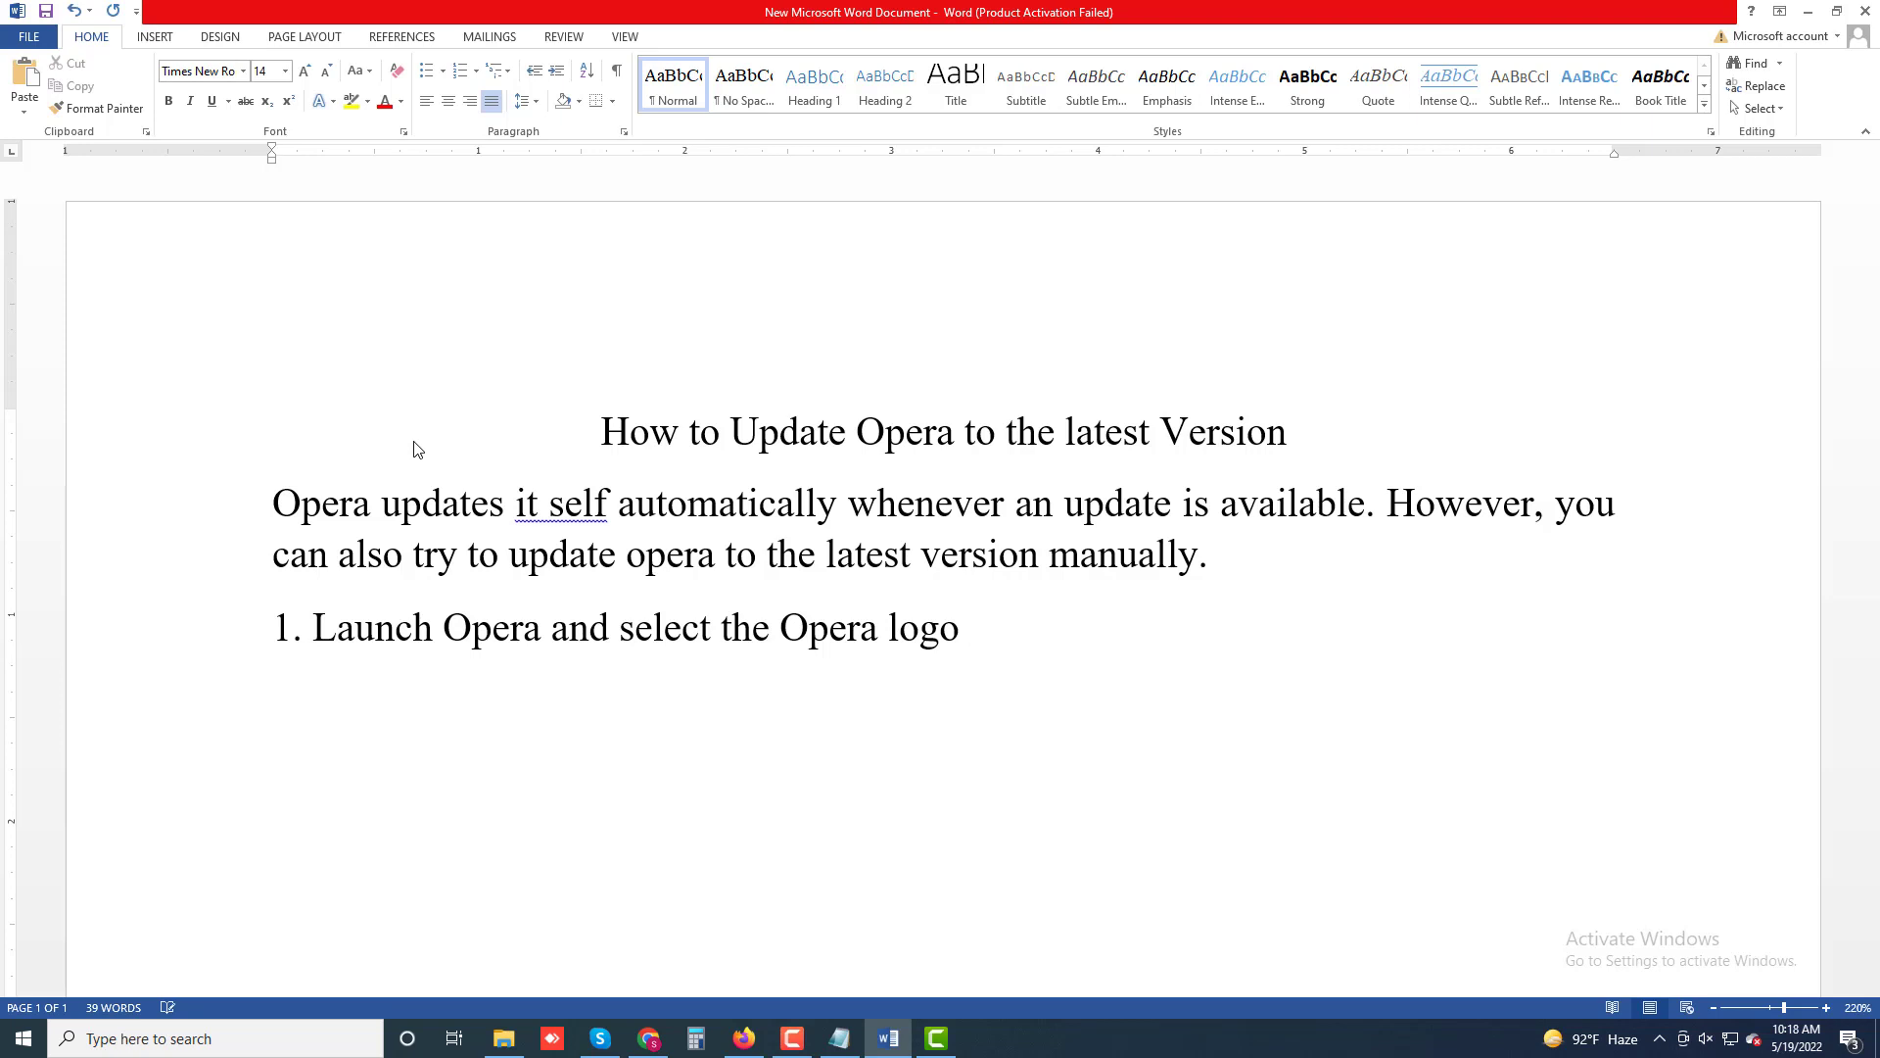
text( at the top )
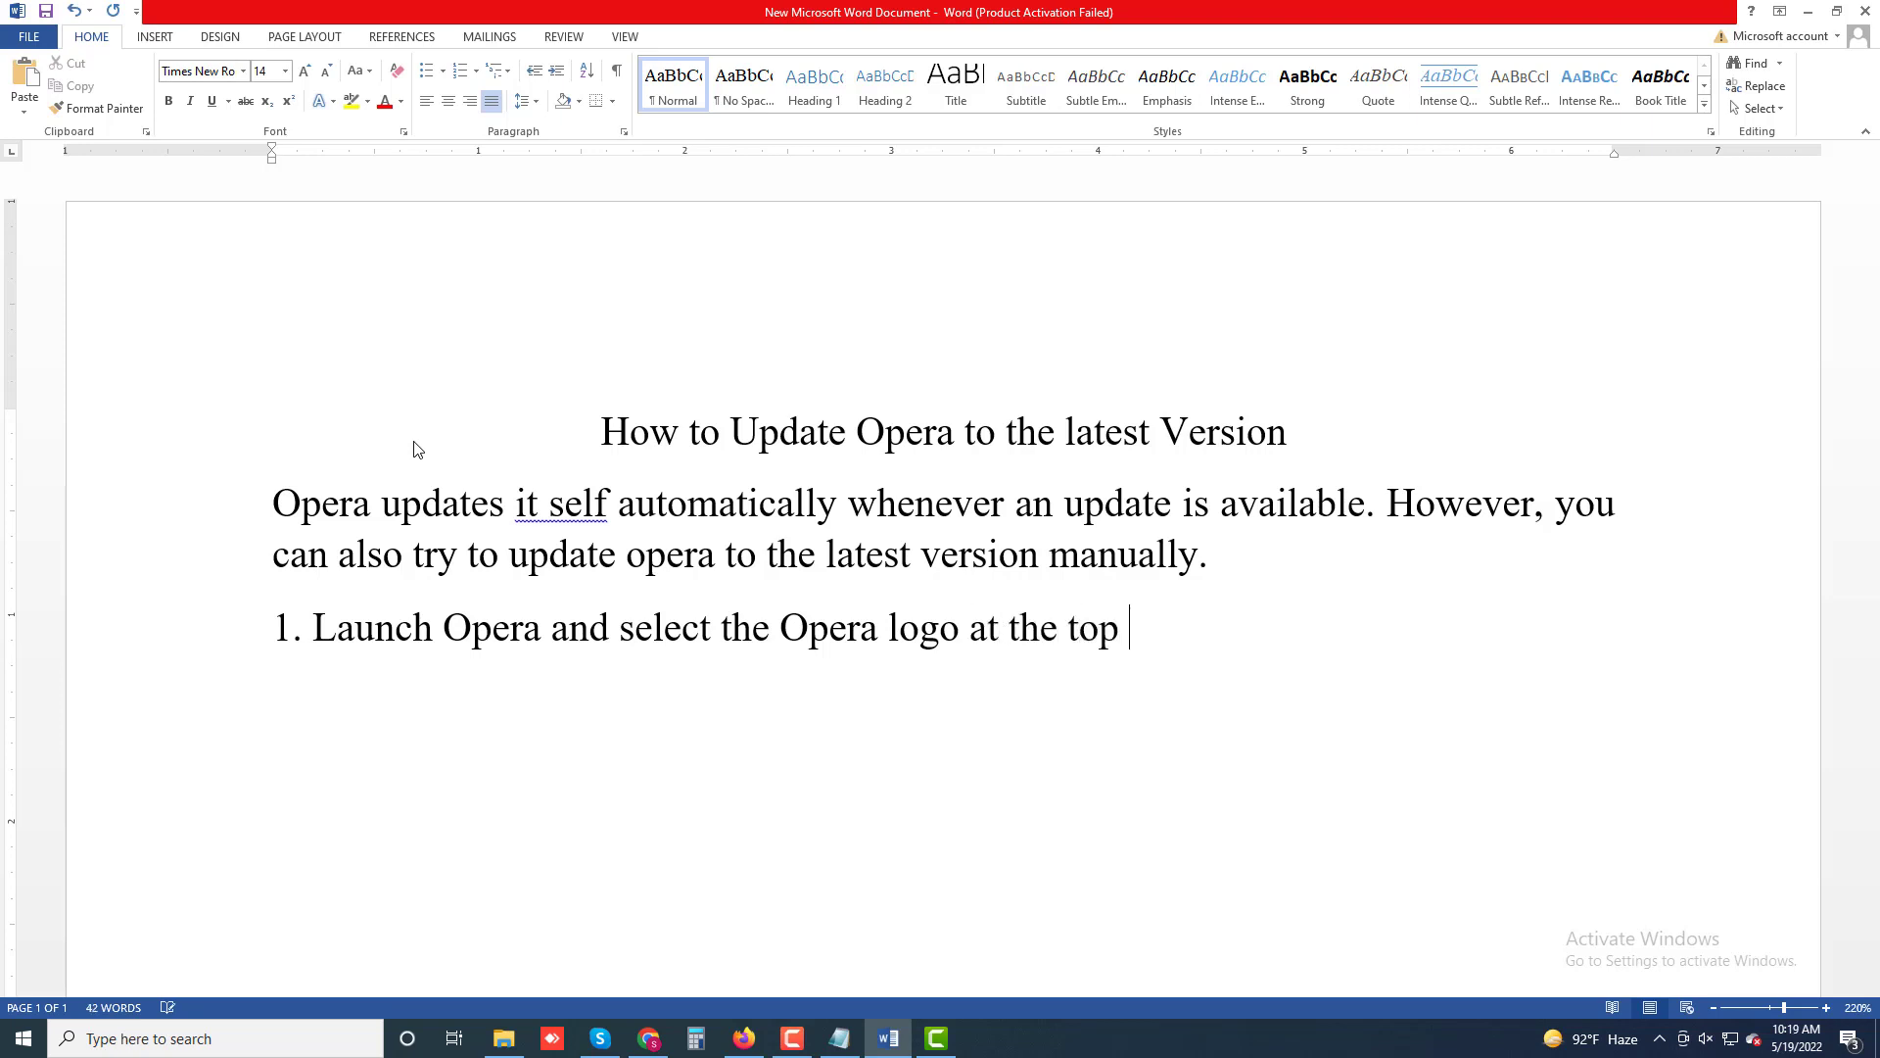
text(left)
text(of the)
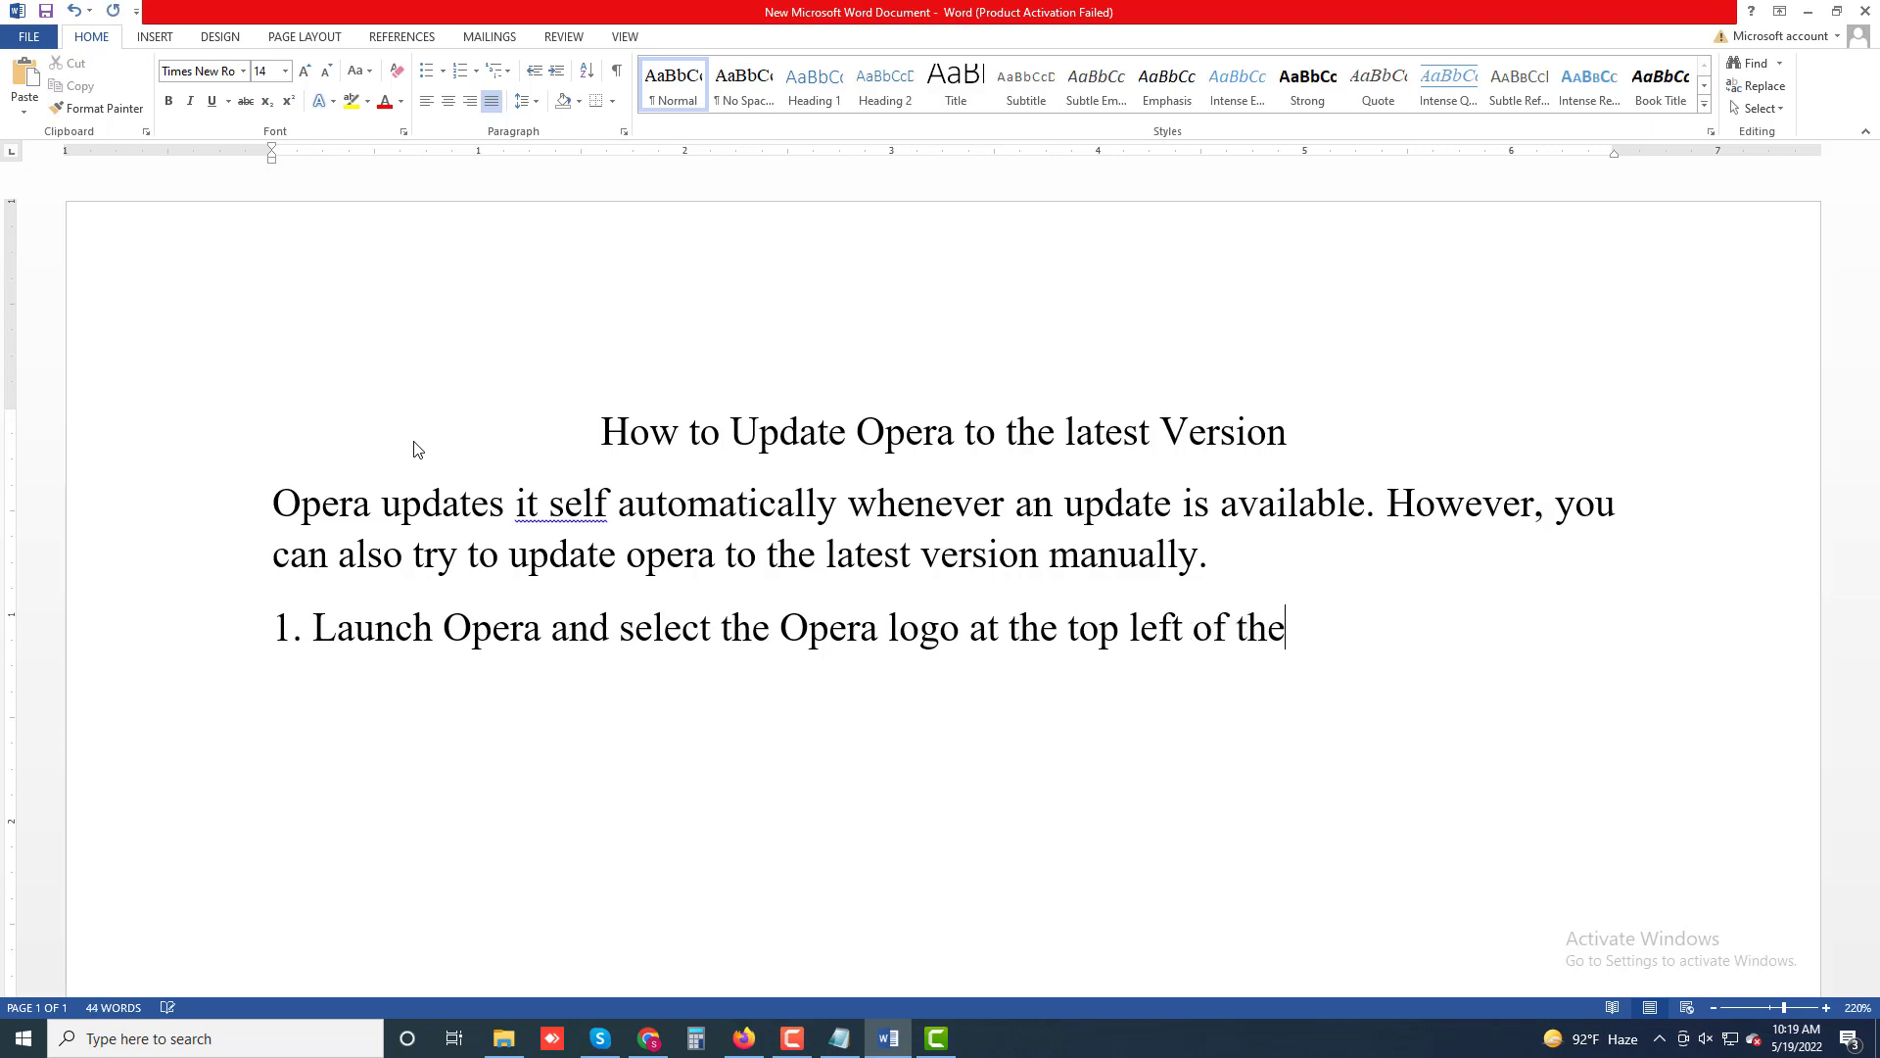
text( browser)
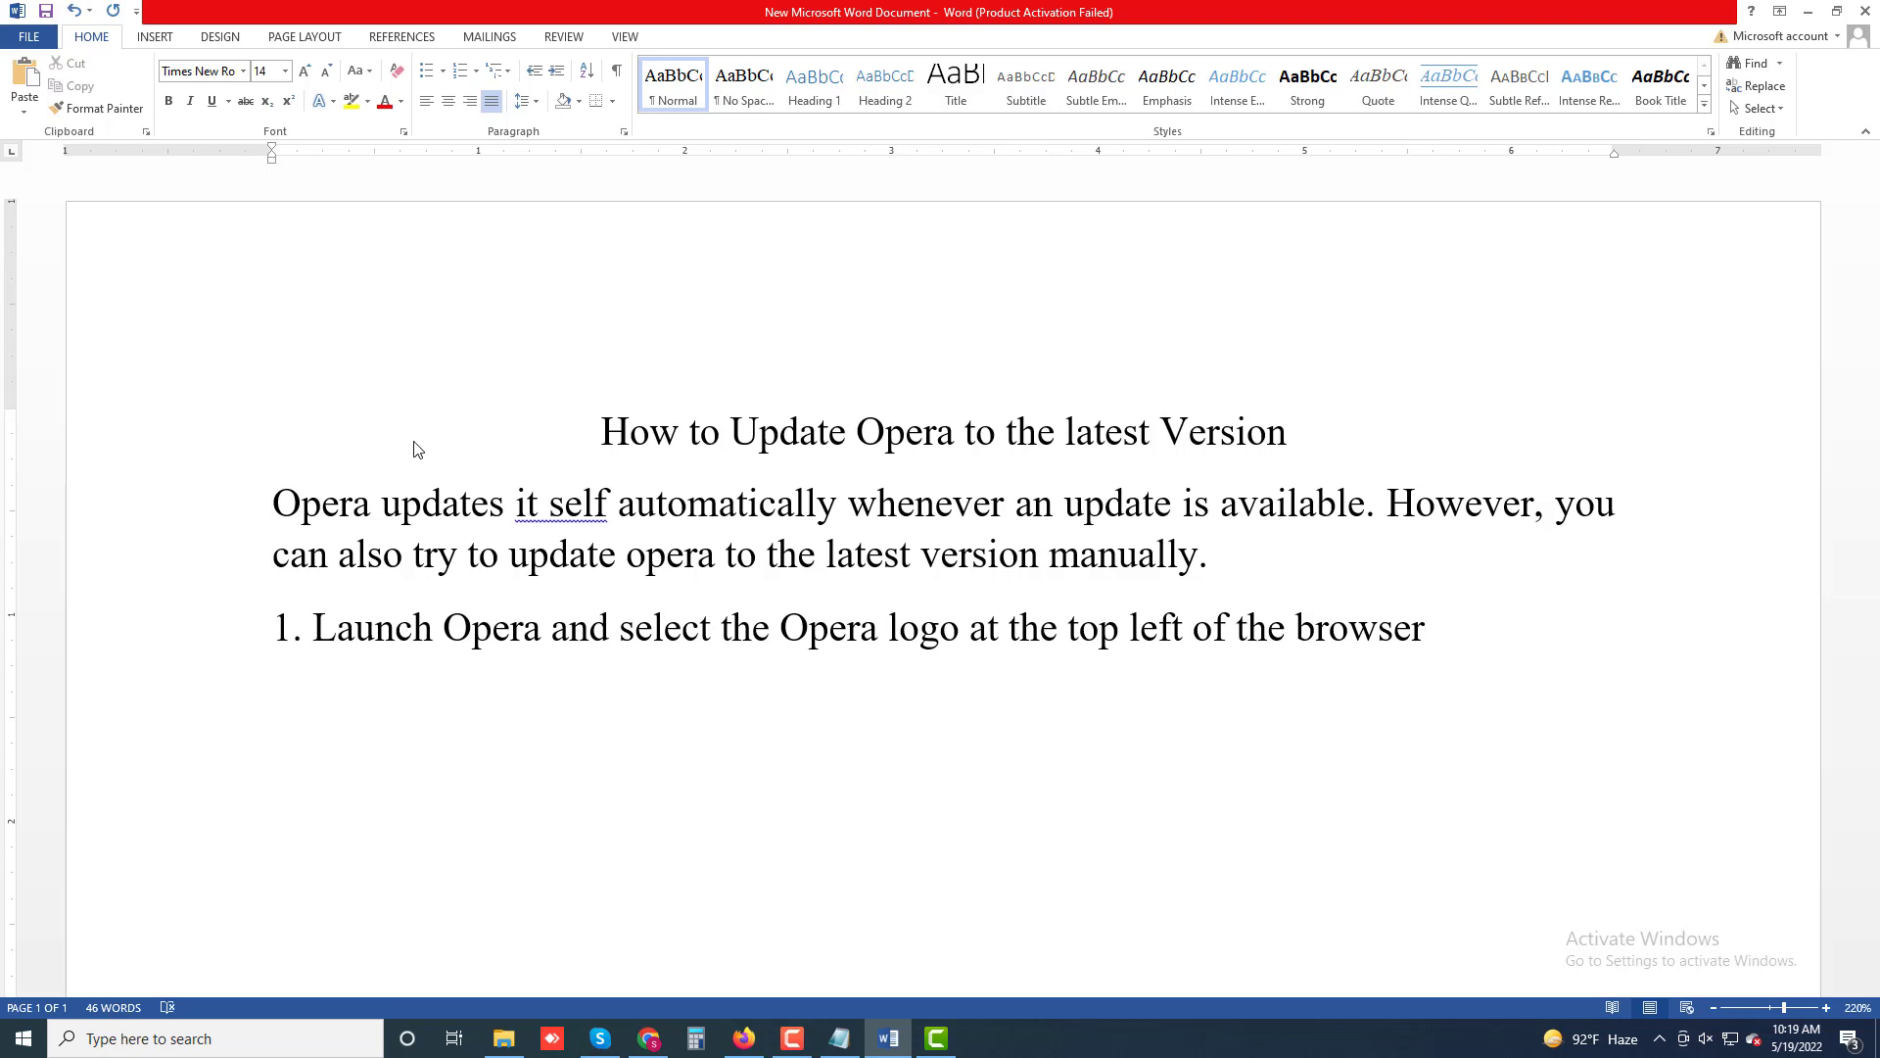
text( windows)
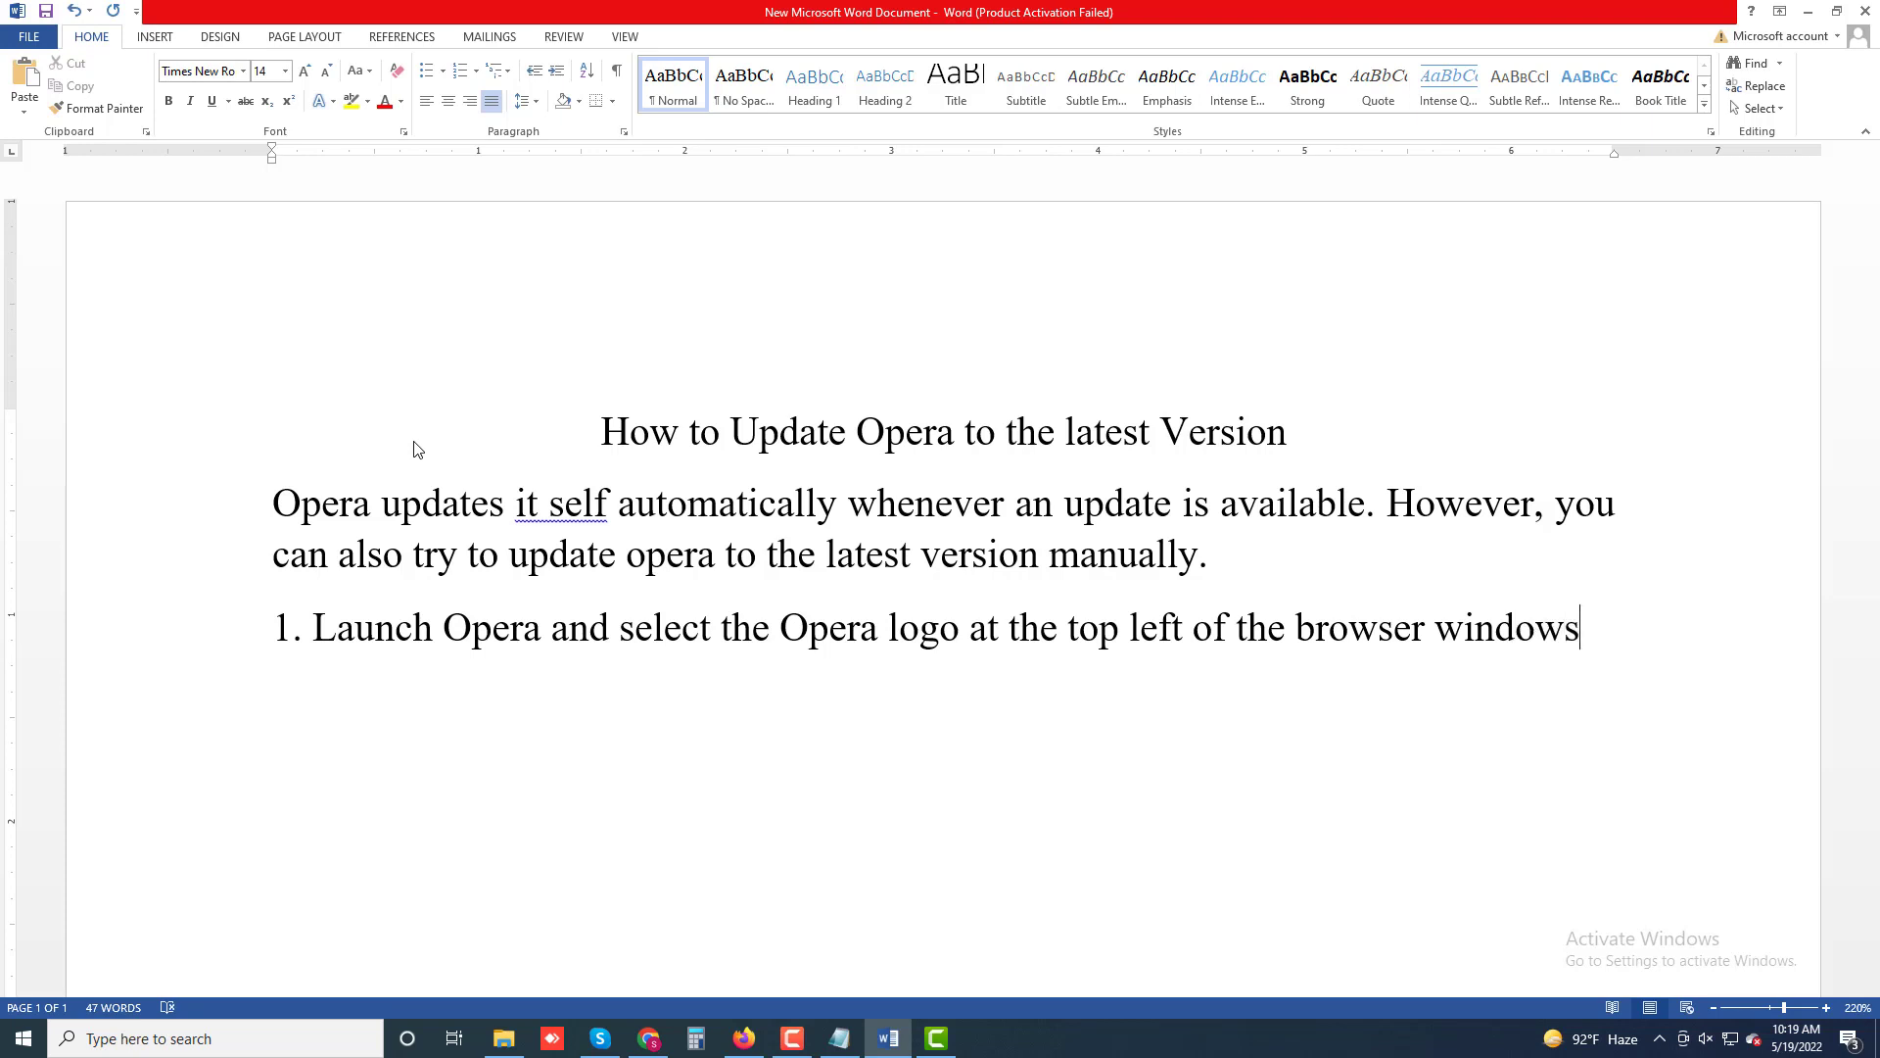
End the first numbered instruction's opening sentence with a period and add "Select Help- About Opera."
text(. Select)
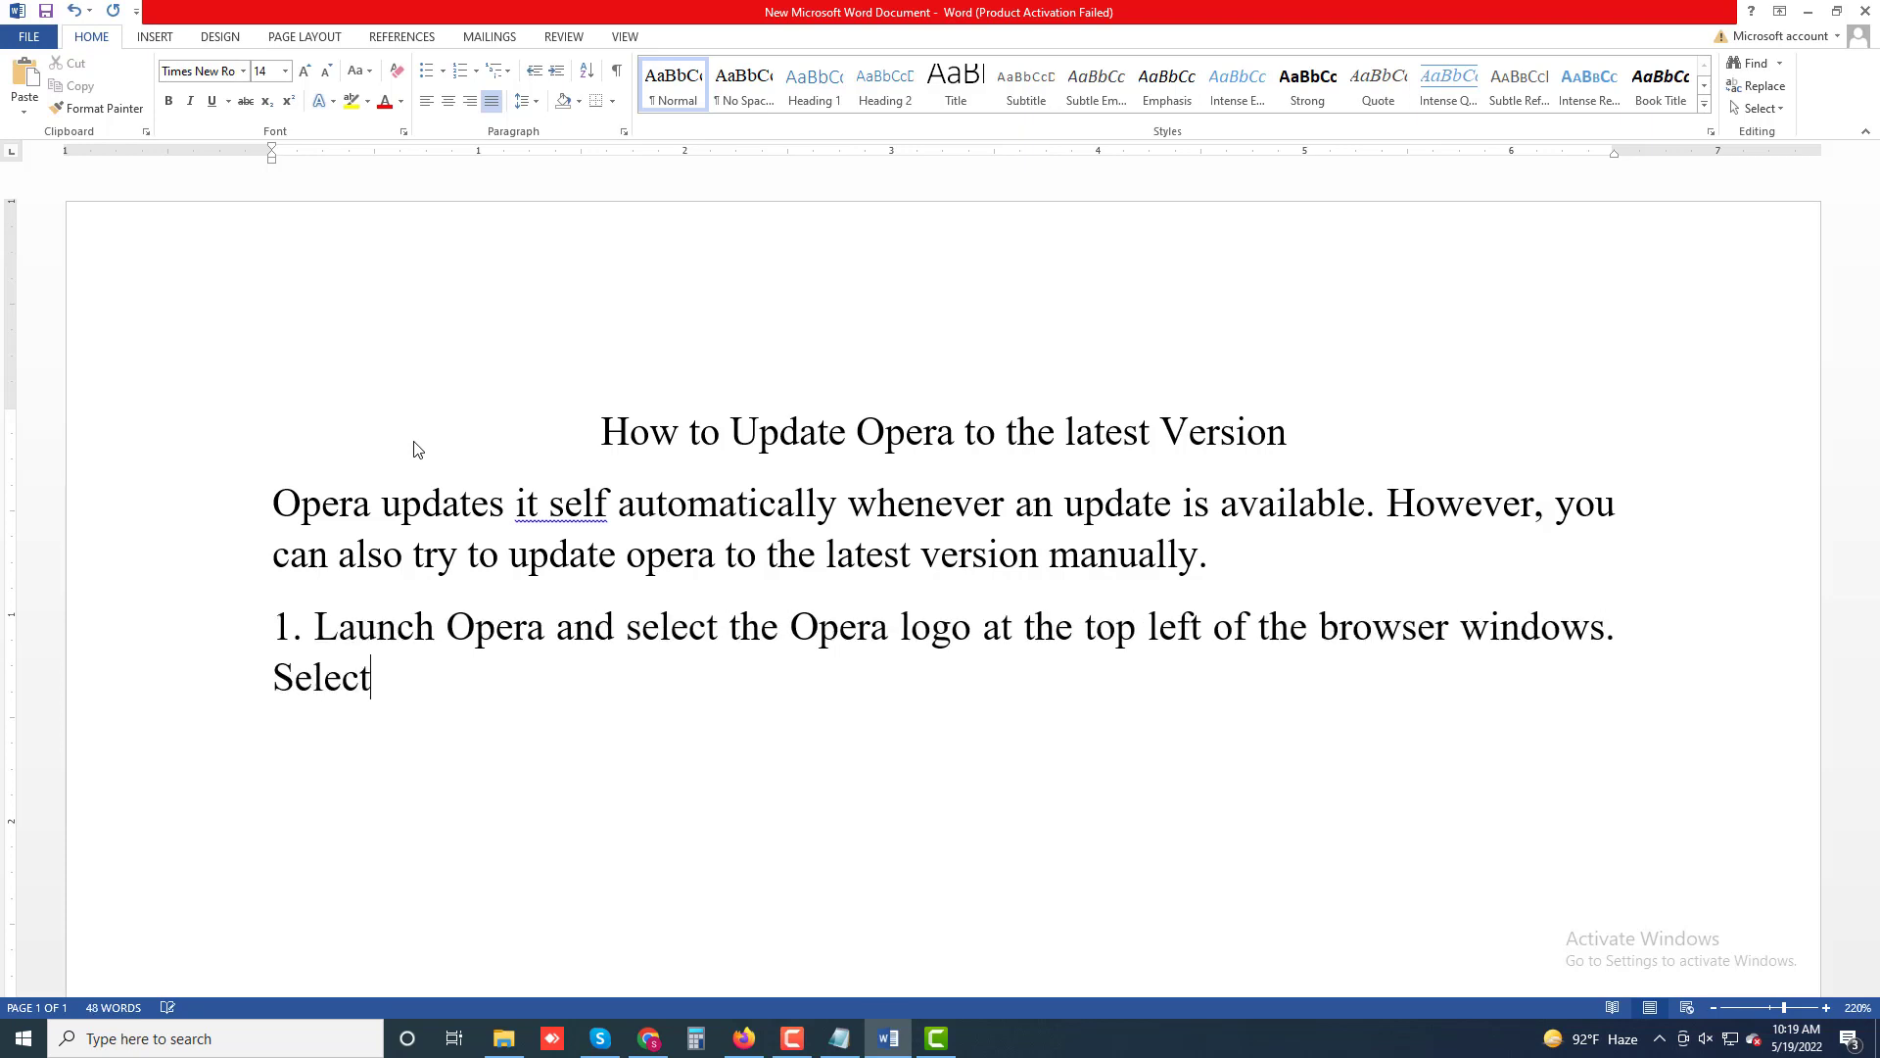
text( Help- A)
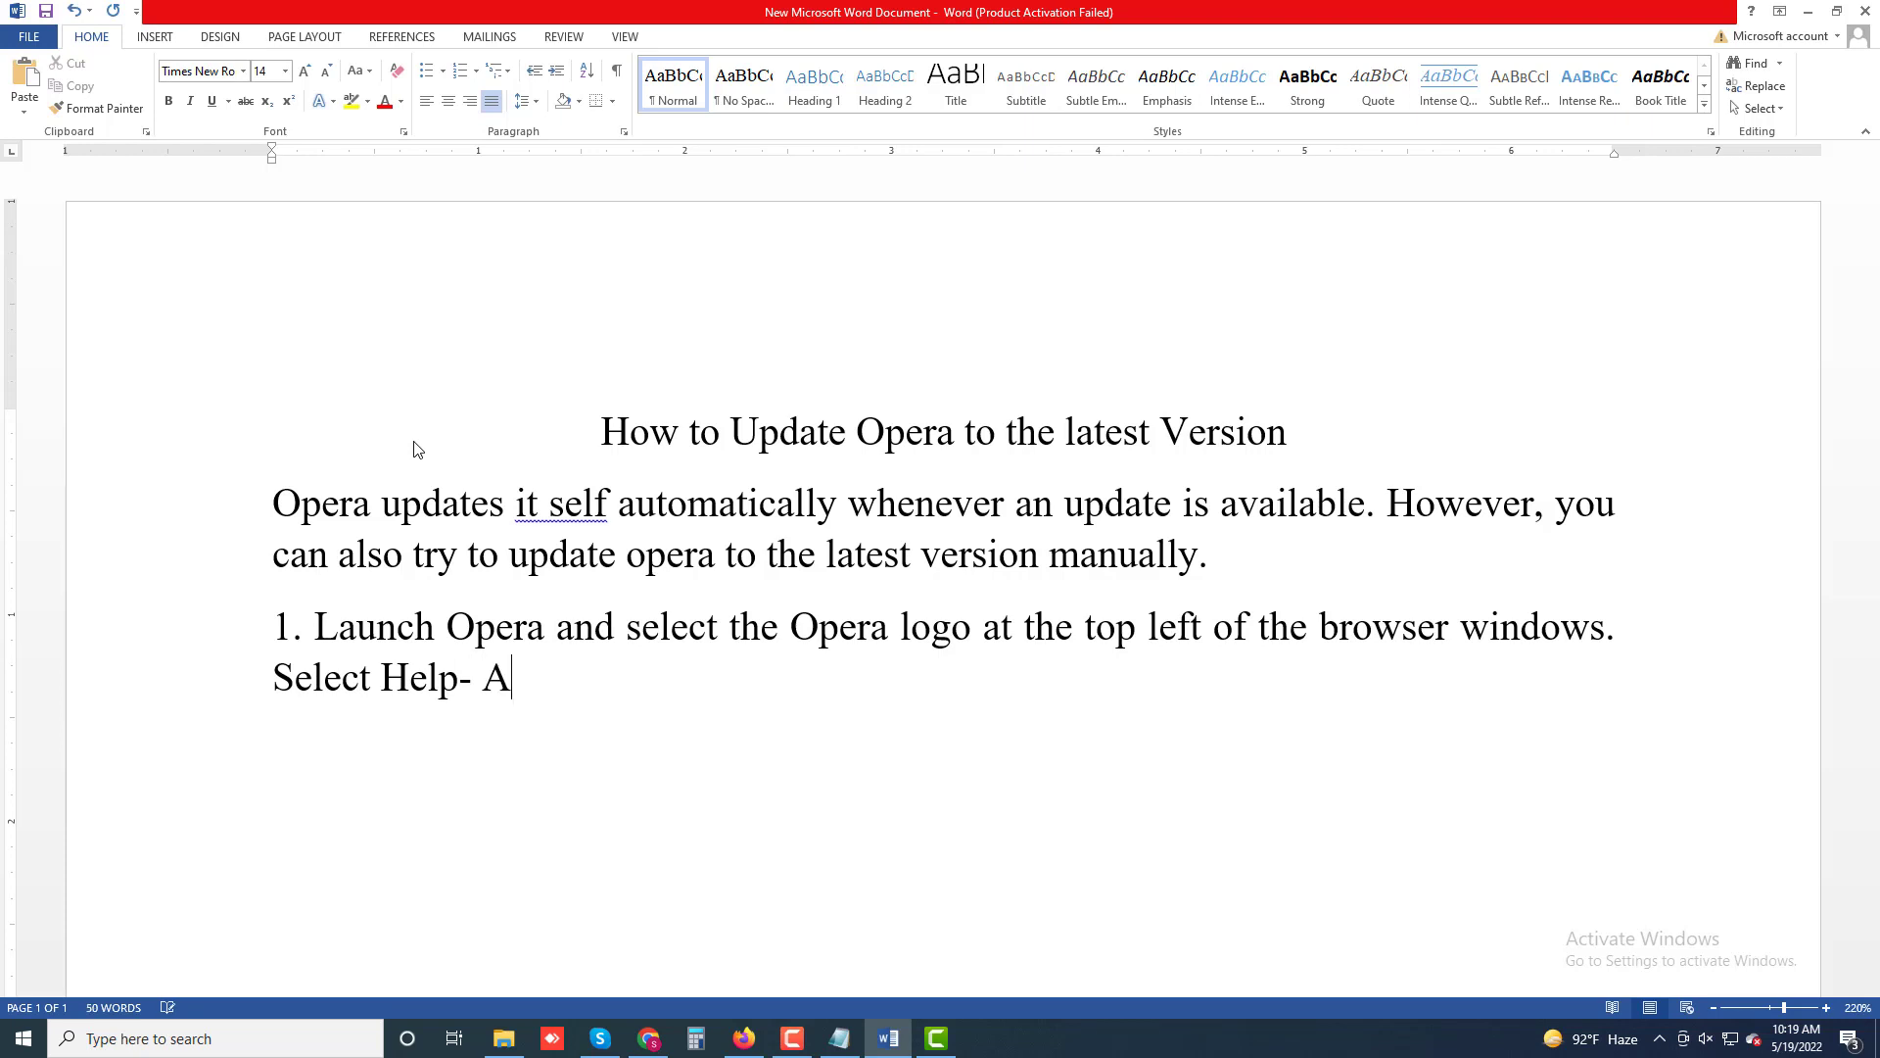
text(bout Opera)
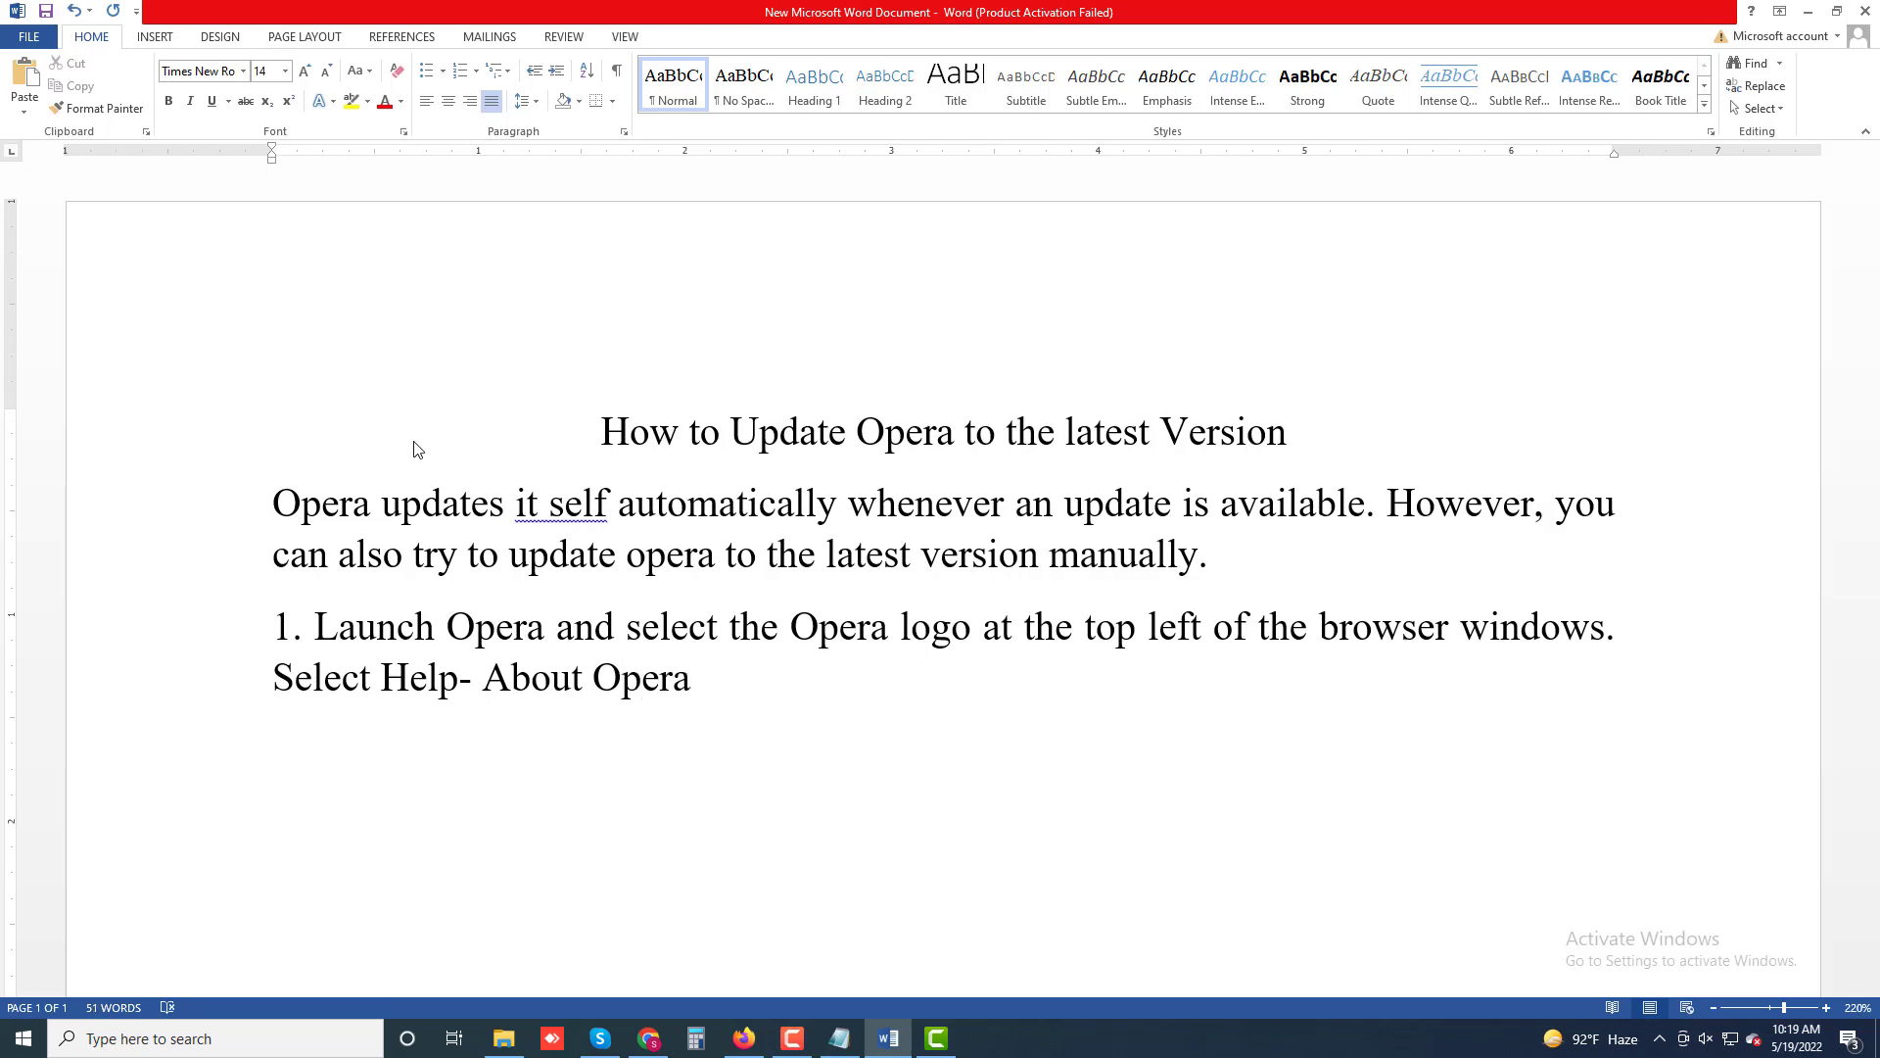
text(.)
Start a new paragraph reading "2. Opera will start checking for updates automatically an d"
key(Return)
text(2.3)
key(BackSpace)
text(Opera w)
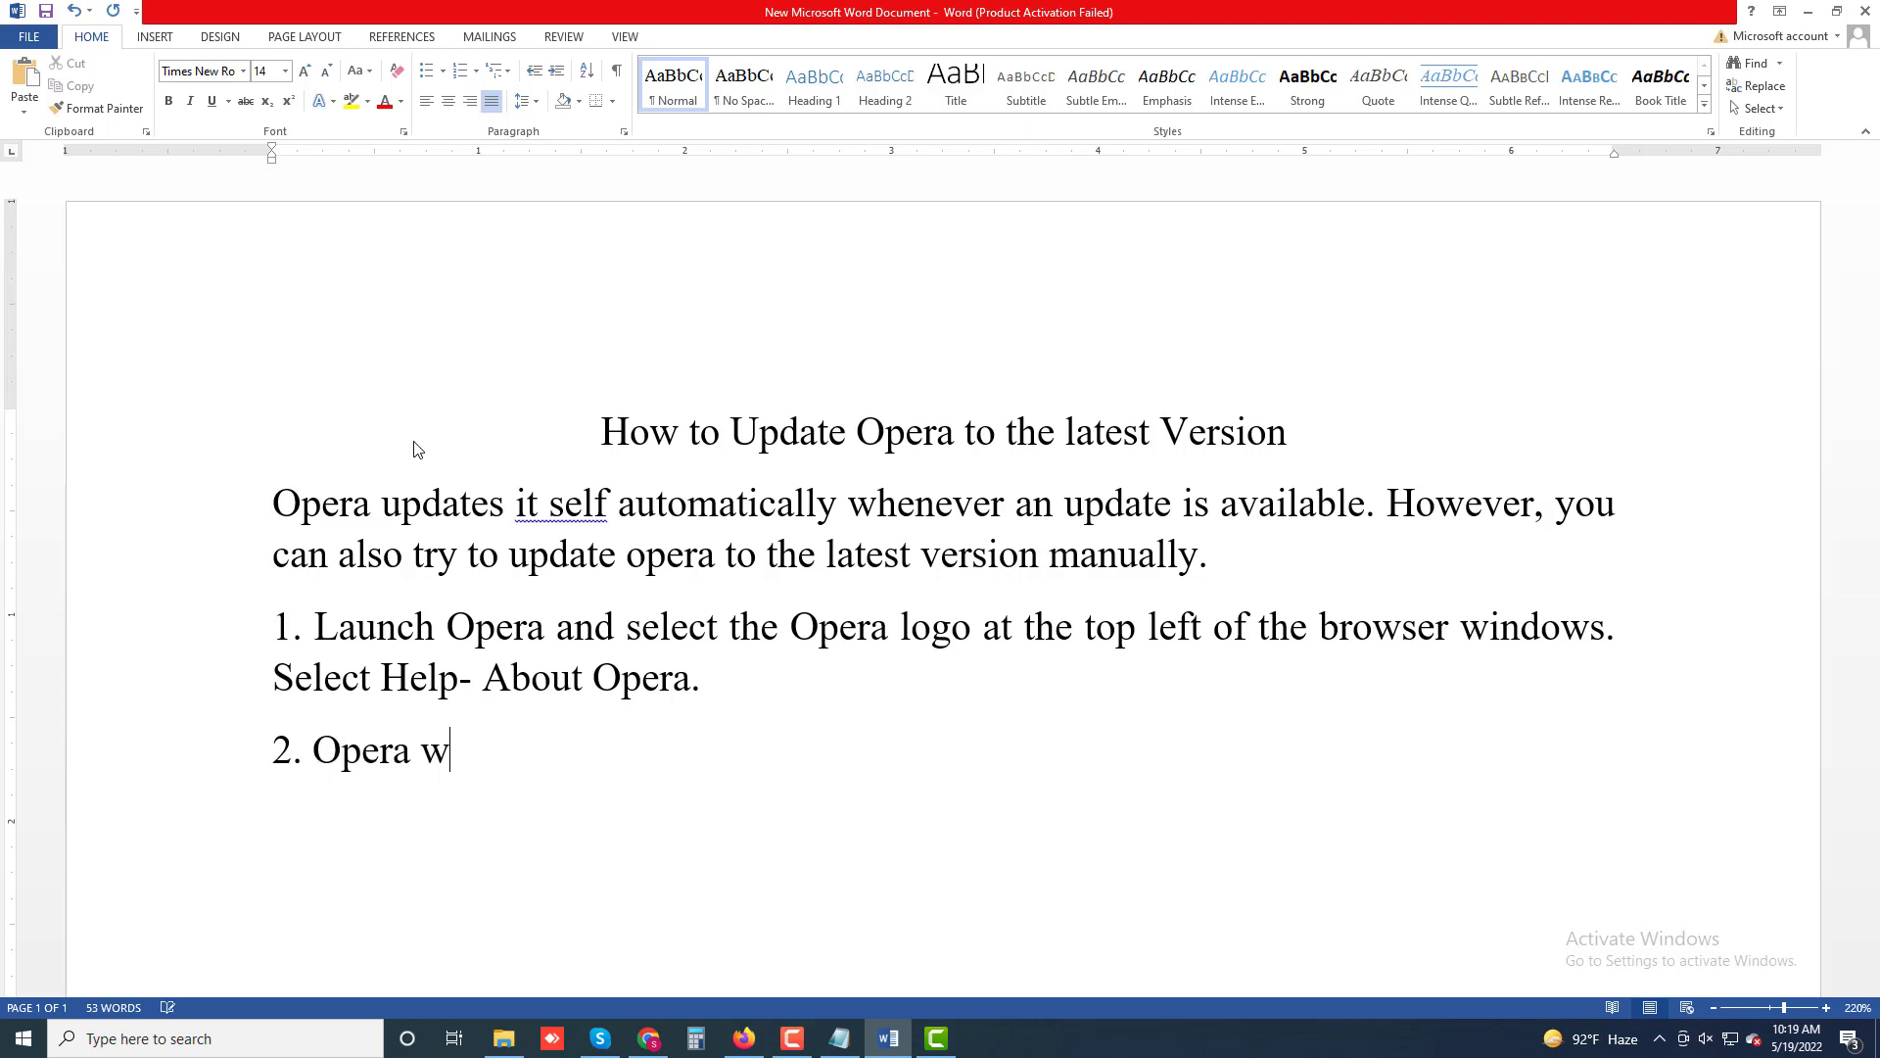
text(ill start checki)
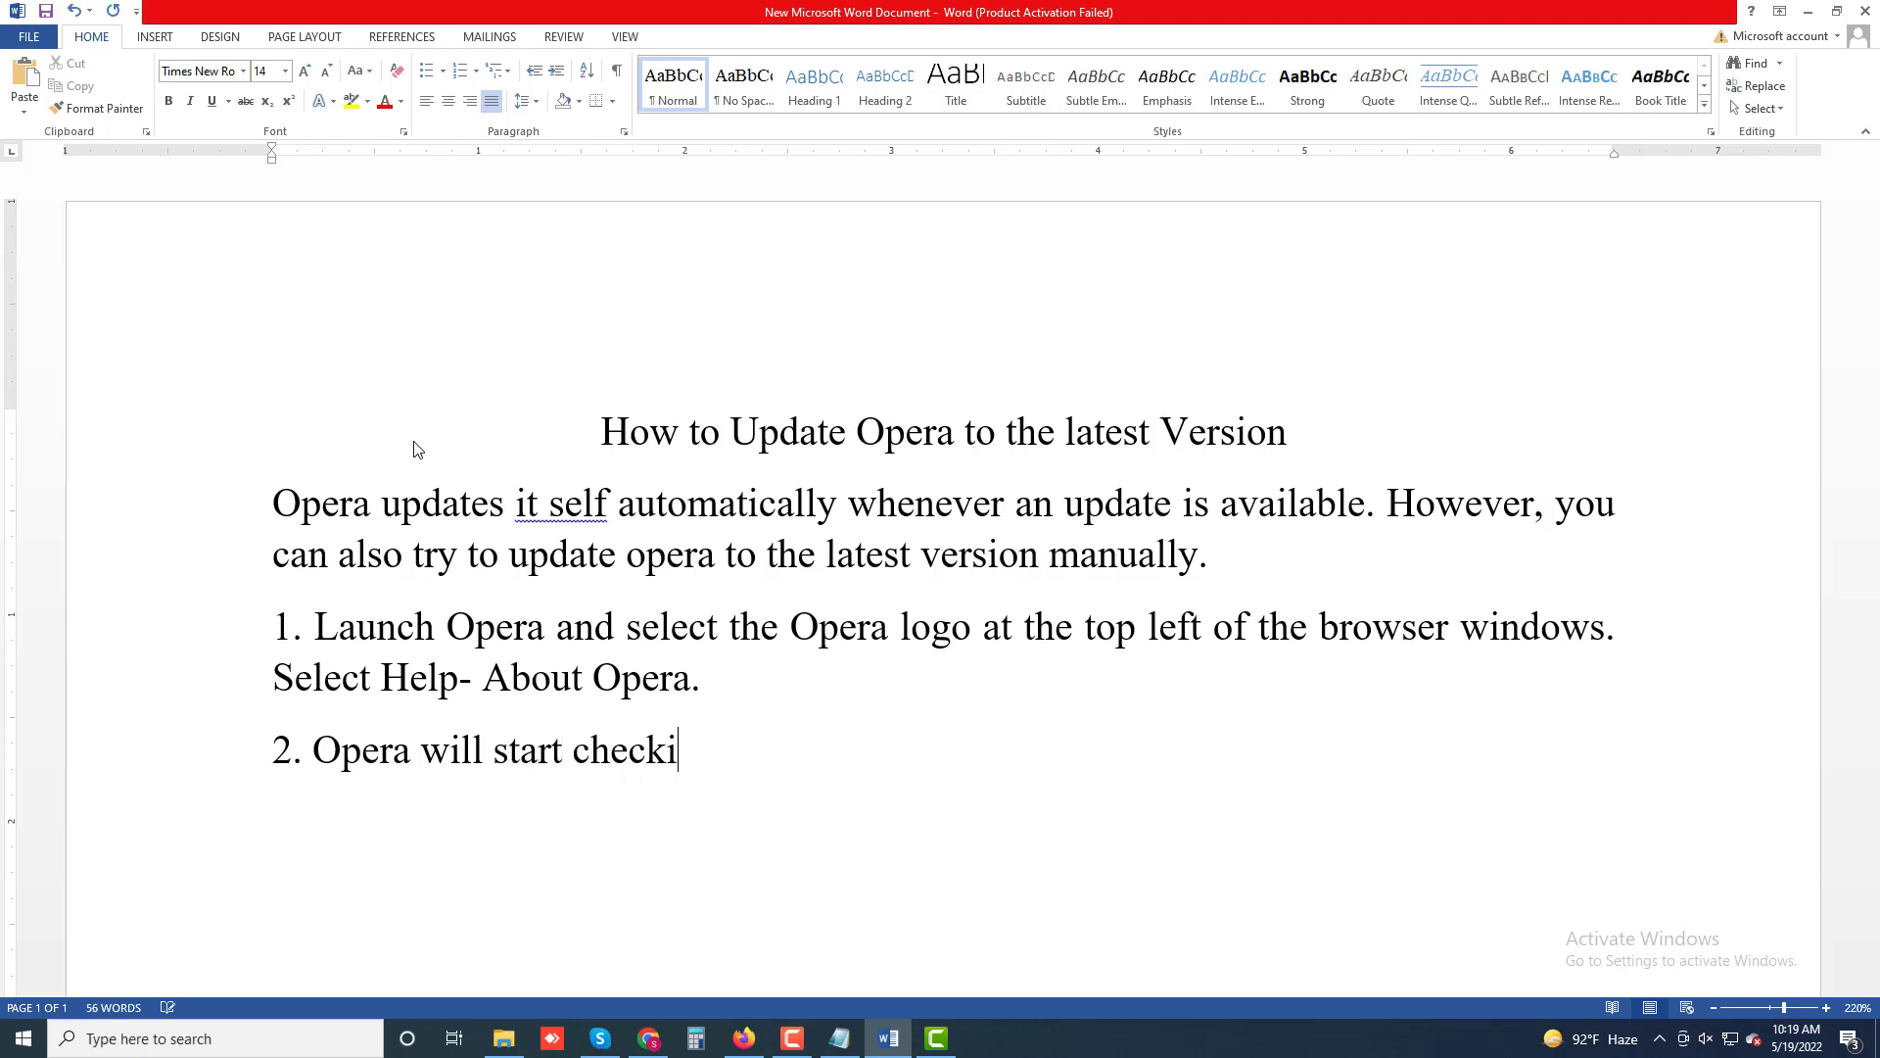
text(ng for updates)
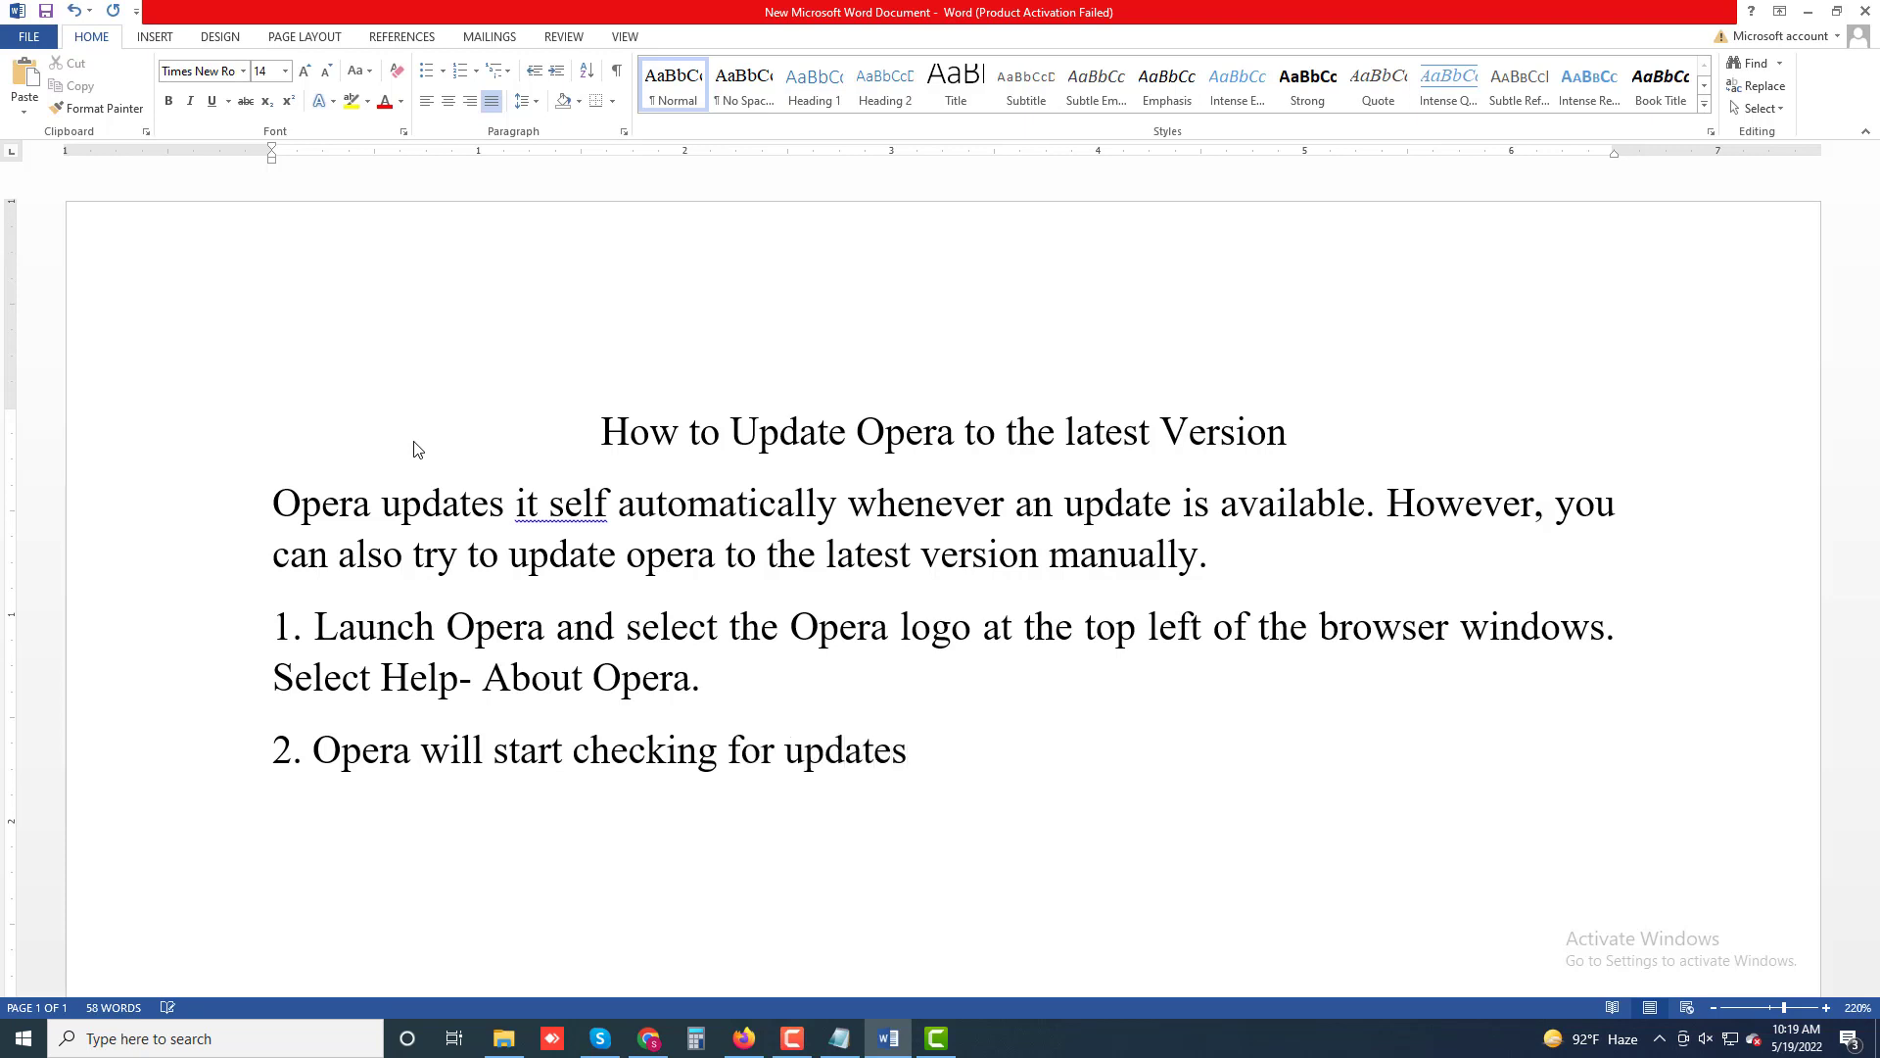
text( automativ)
key(BackSpace)
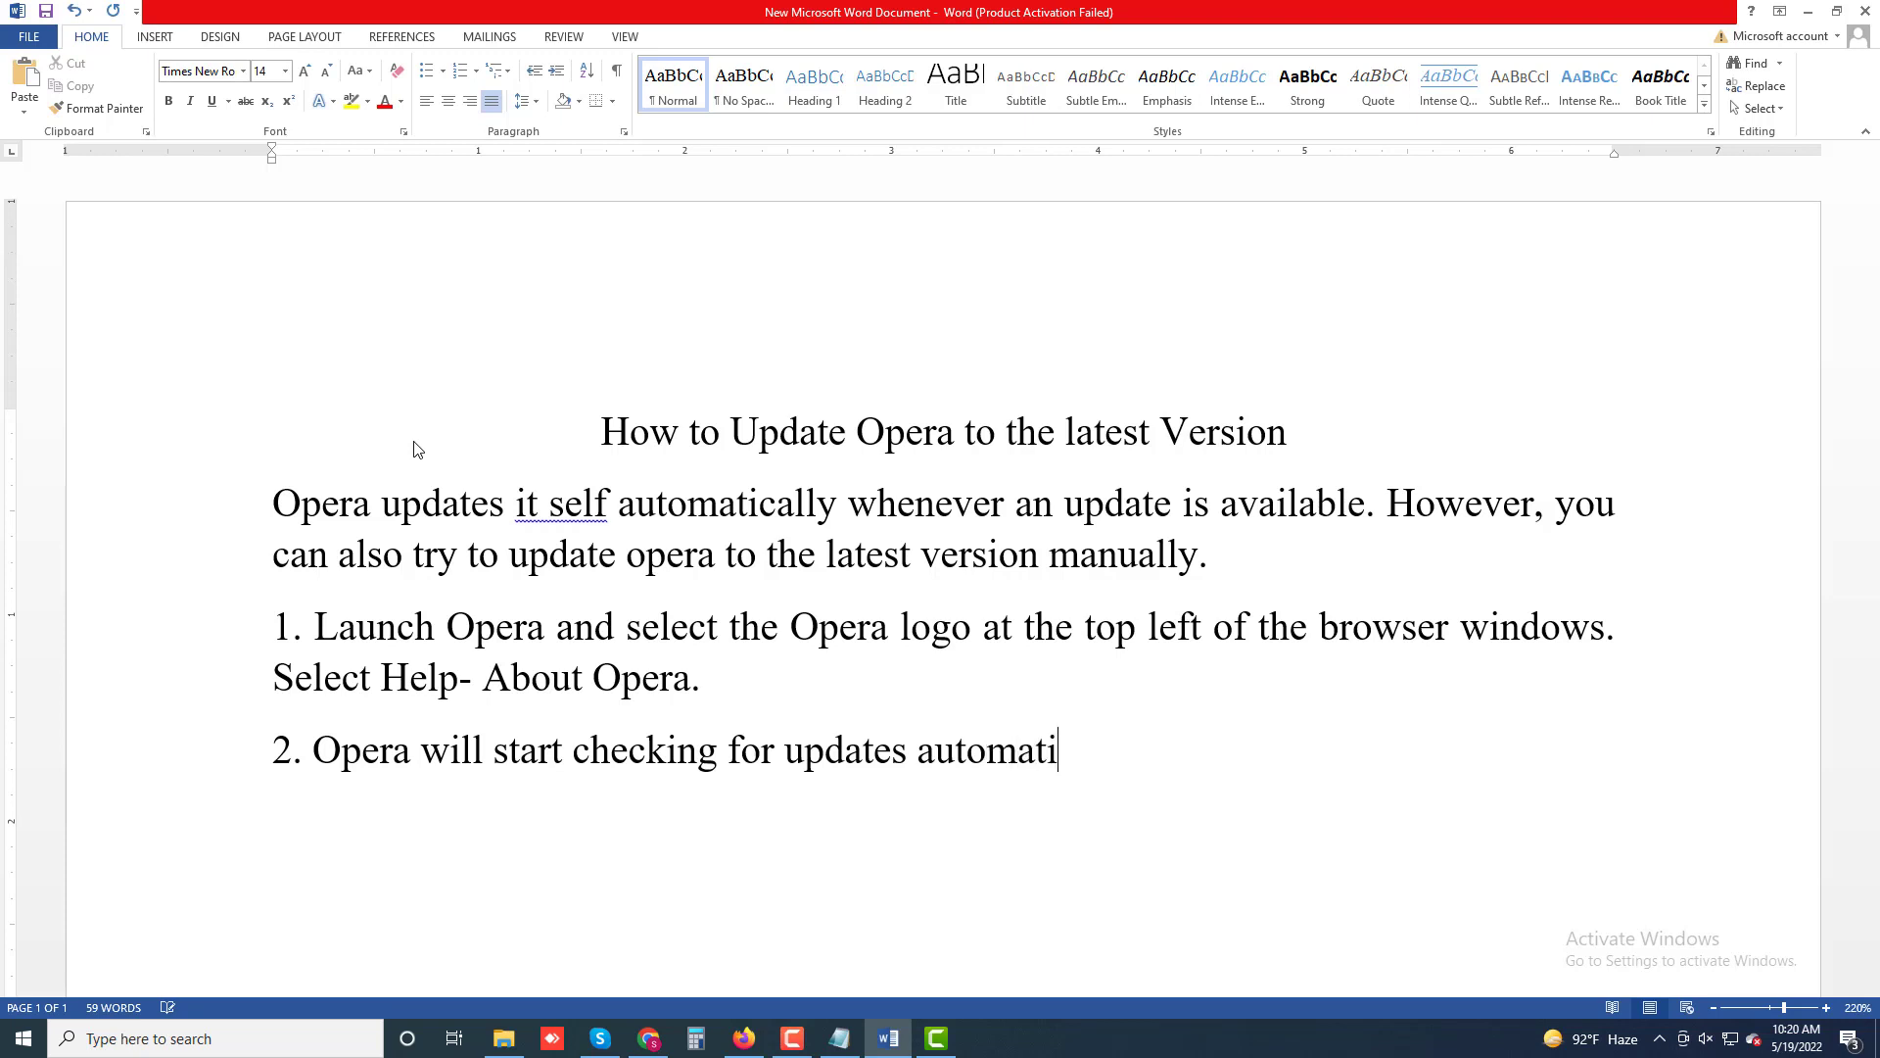
text(cally an d)
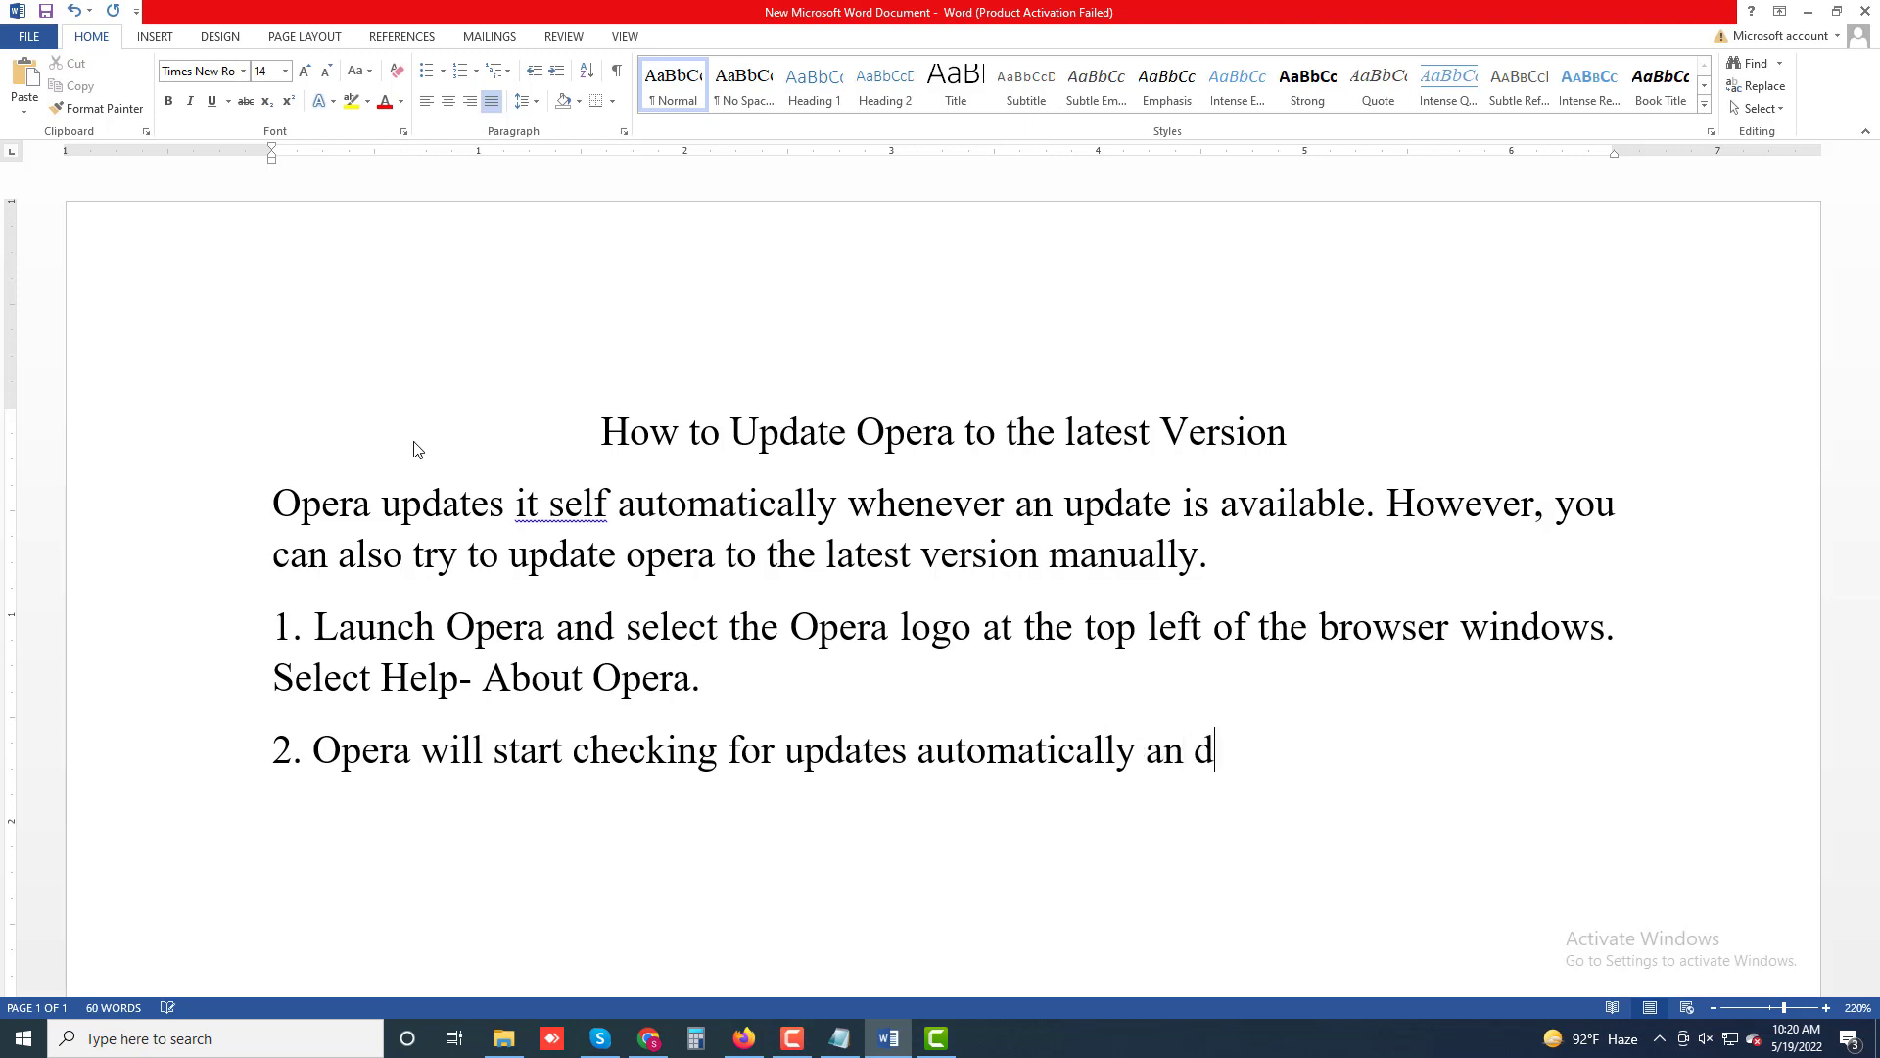
Complete the second numbered instruction by adding "install if it finds any updates that are available." directly after the existing text
text(install )
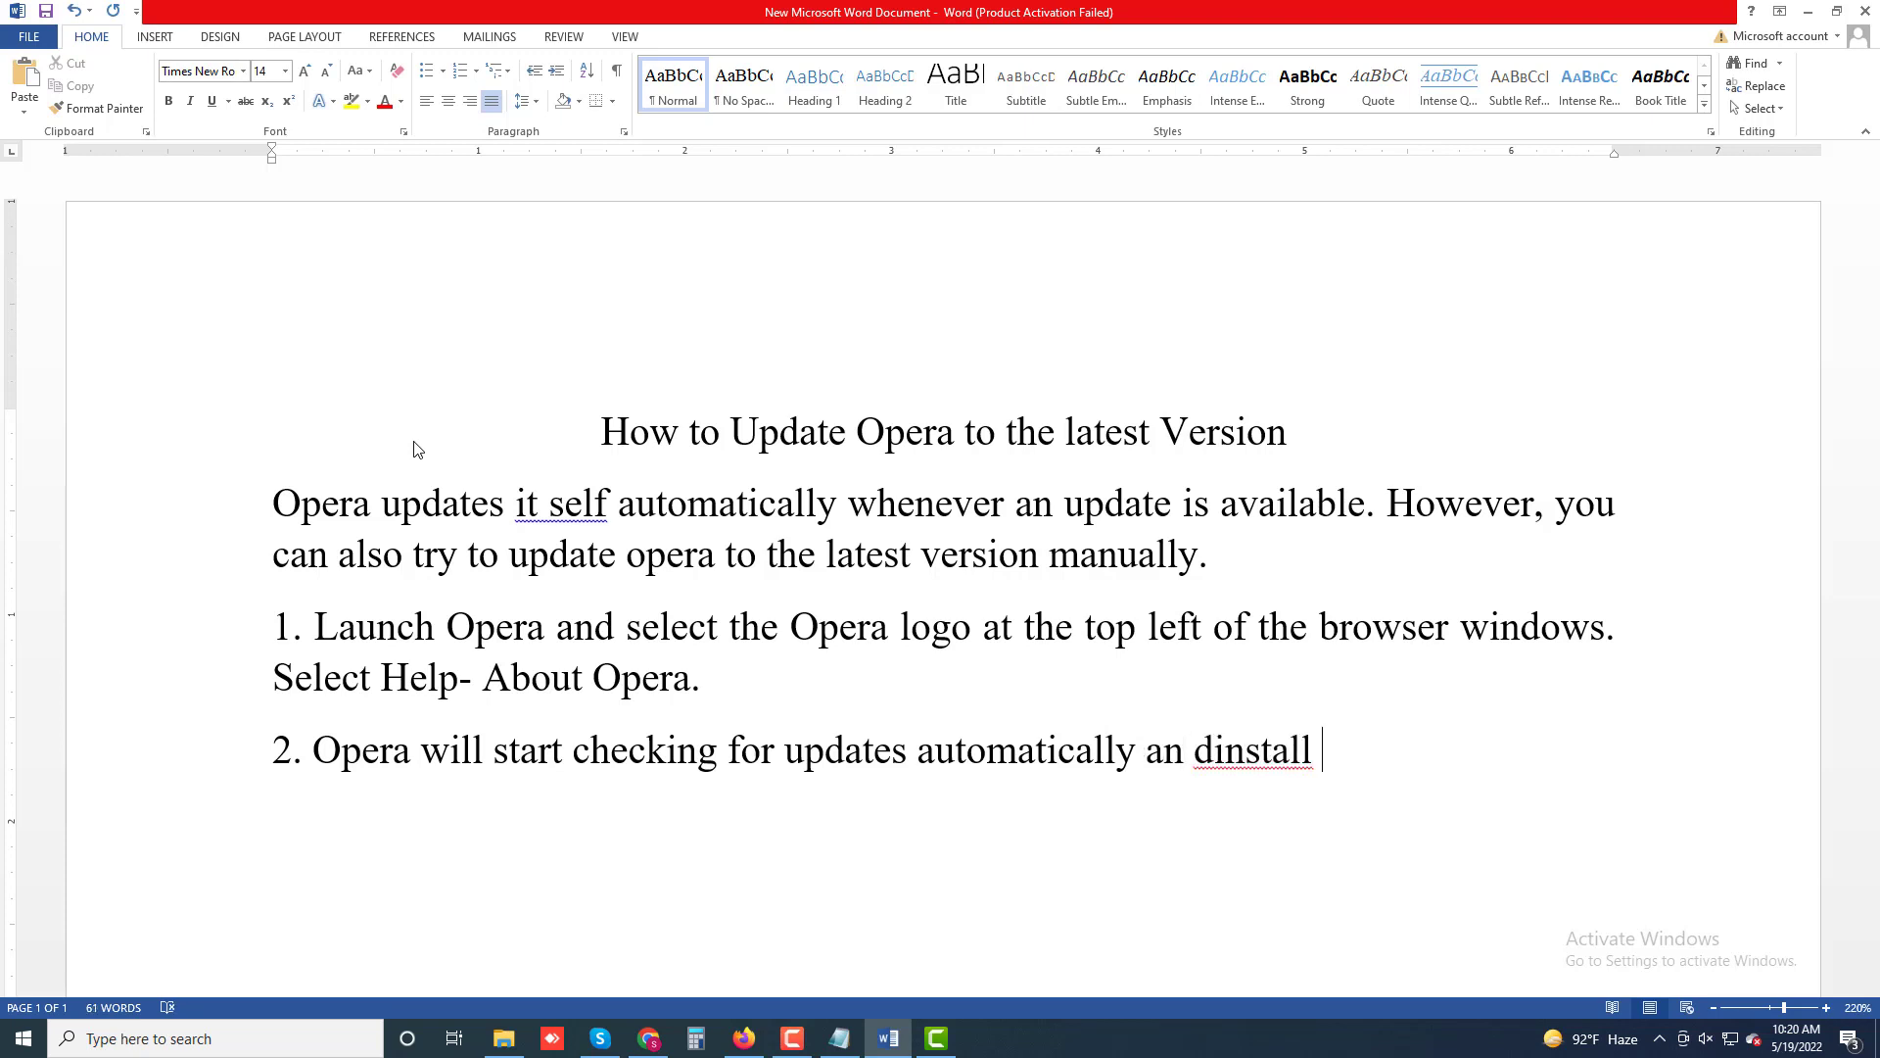
text(if it find)
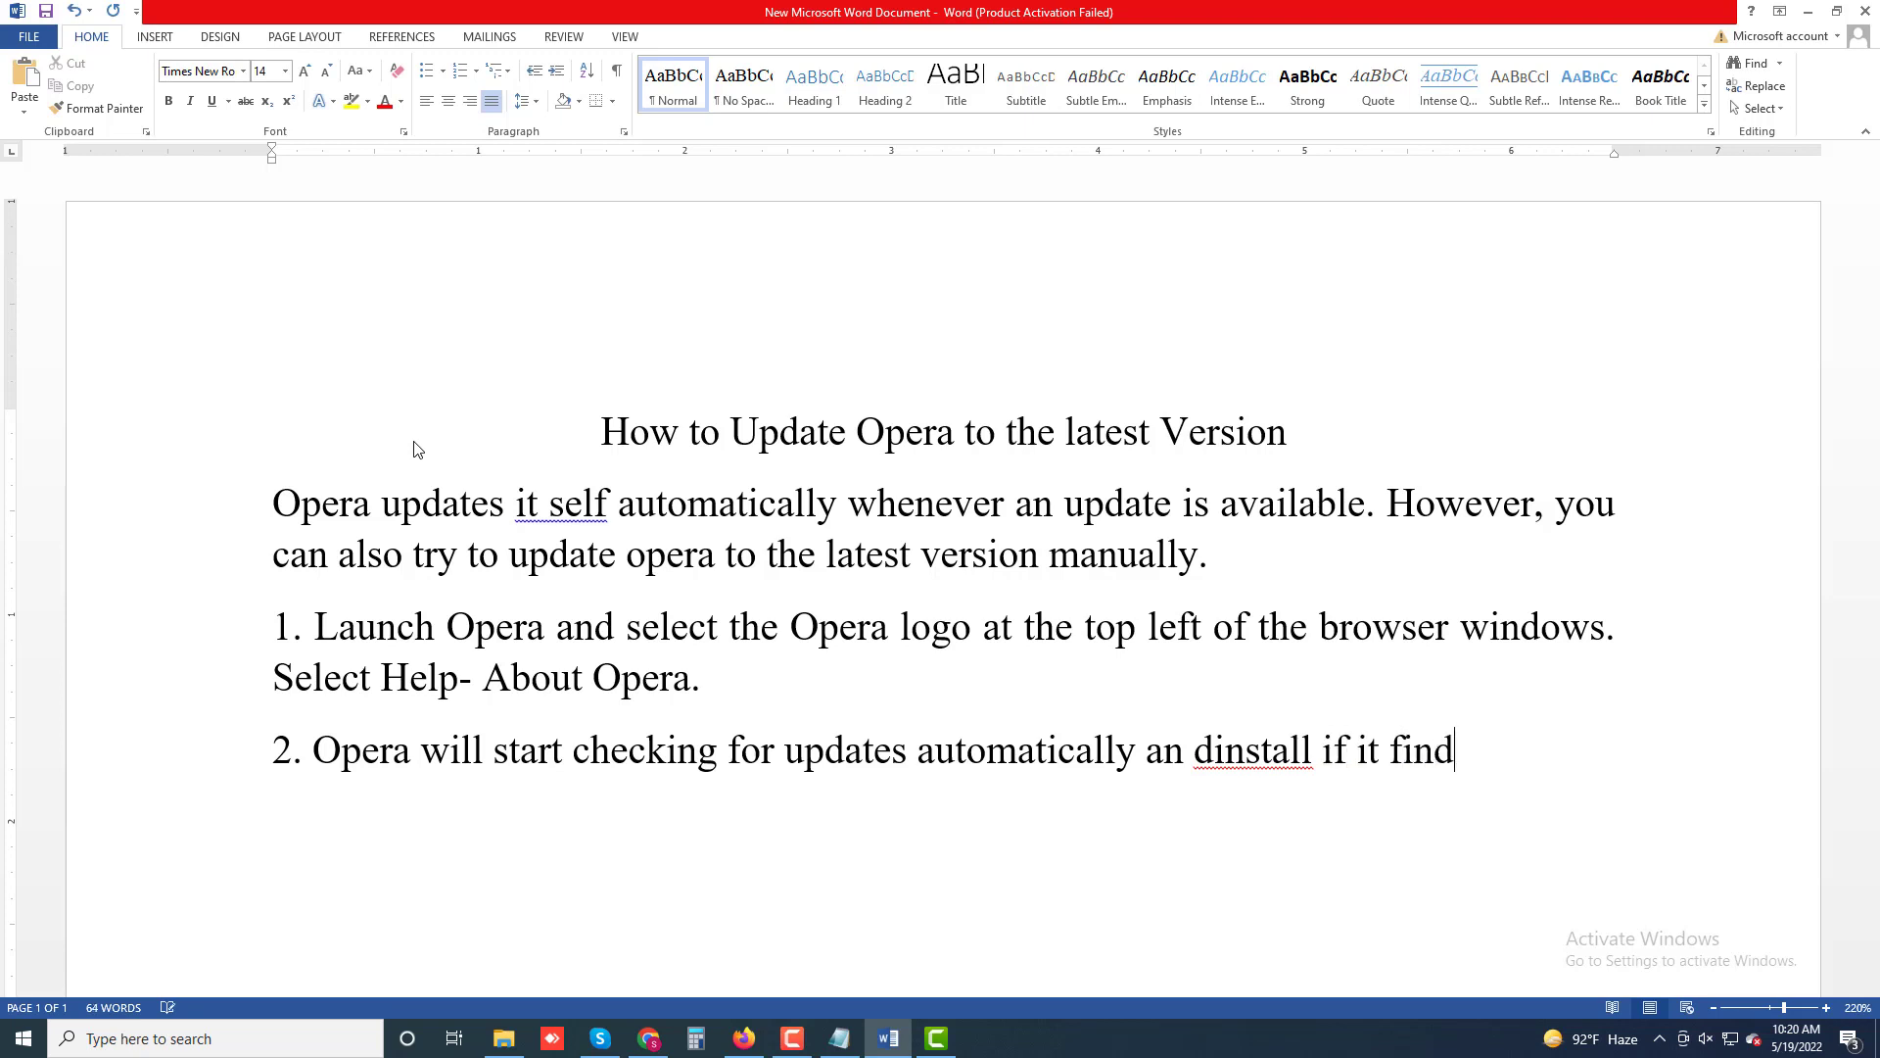
text(s any updates)
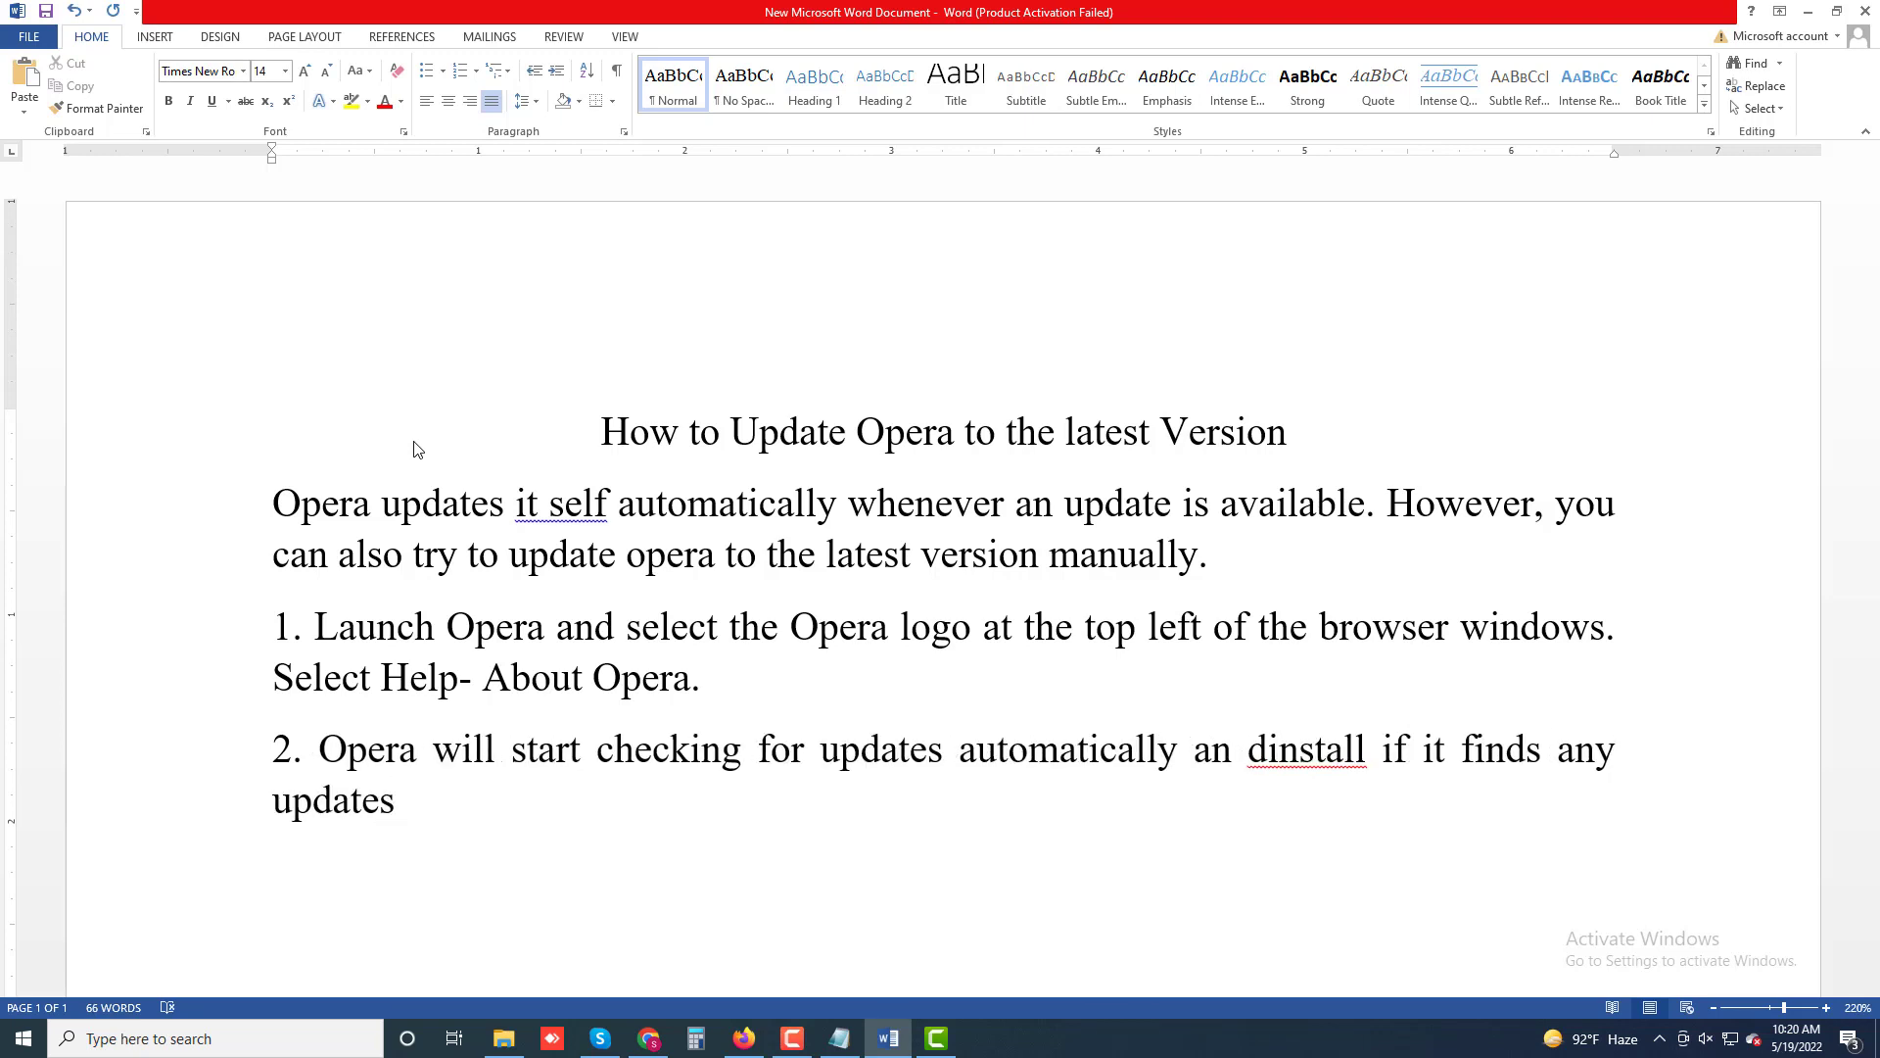
text( that are)
text(available)
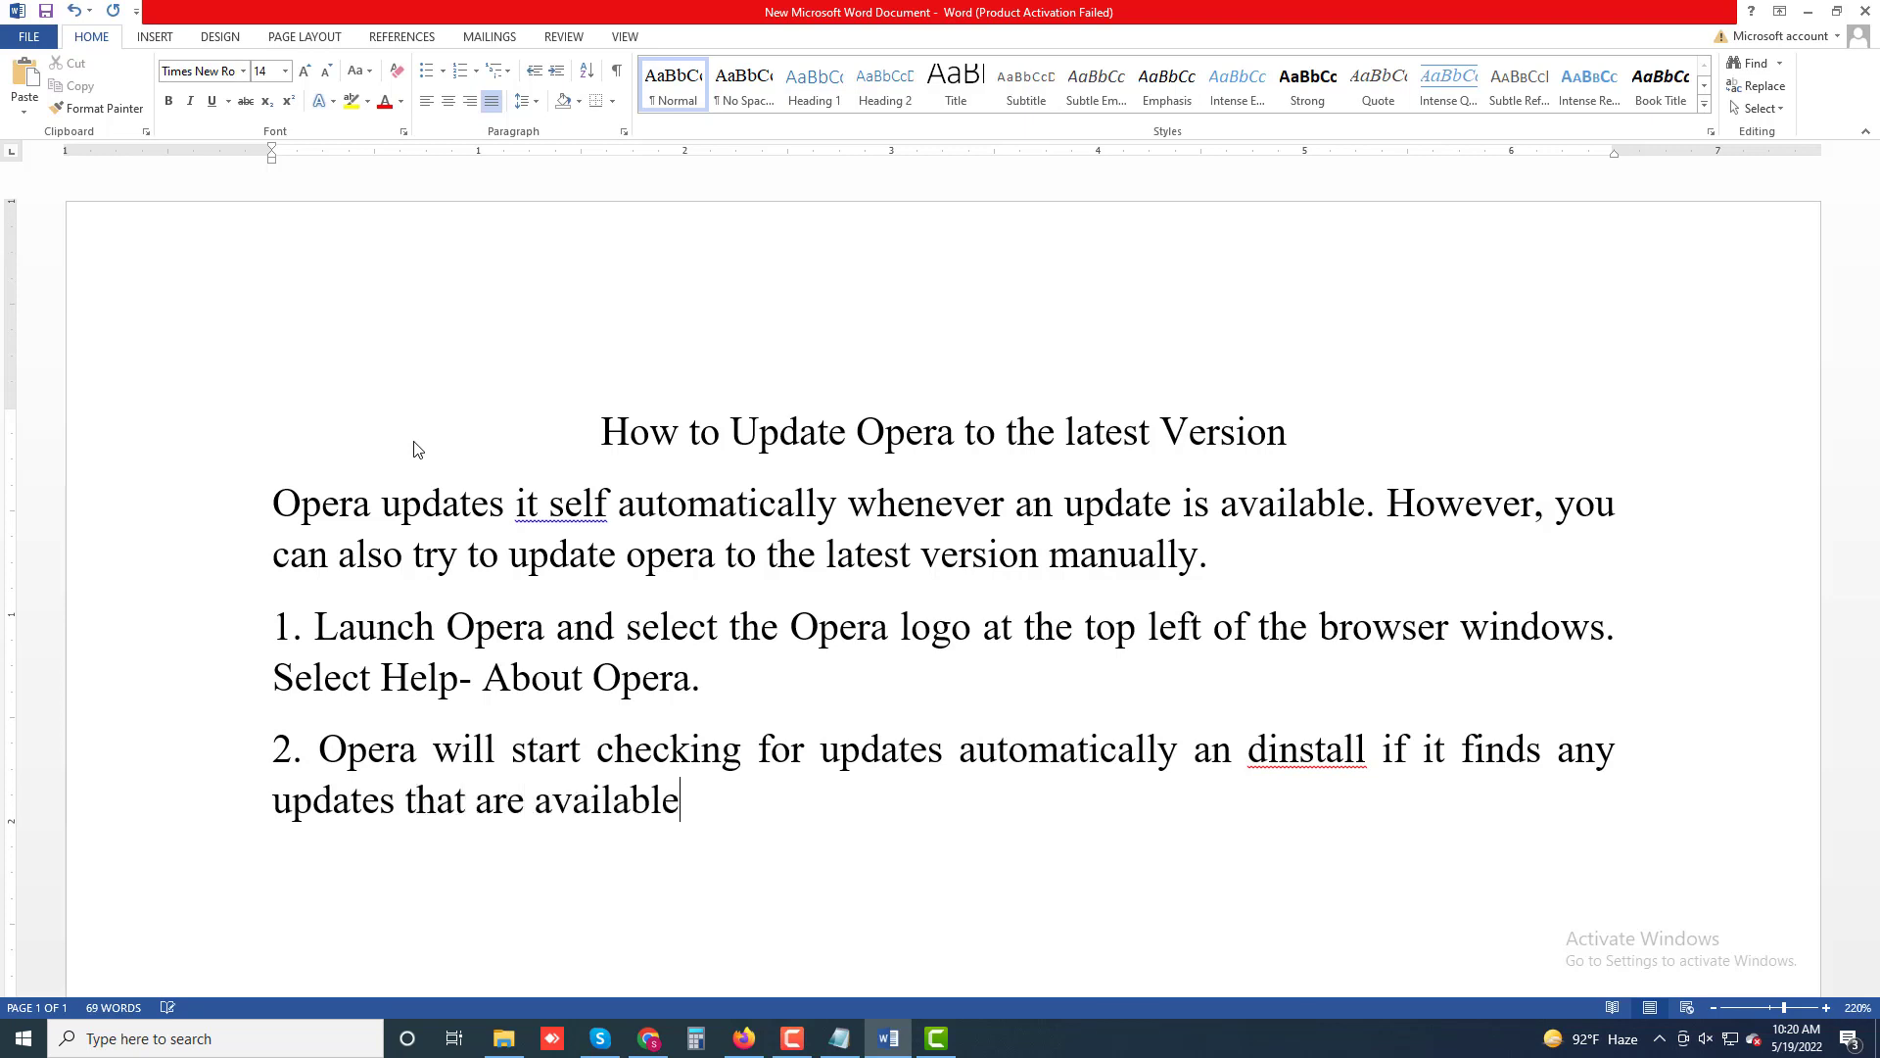
text(.)
Add a new paragraph reading "3. Once the updates are installed, click on the Relaunced Now"
key(Return)
text(3. Once the )
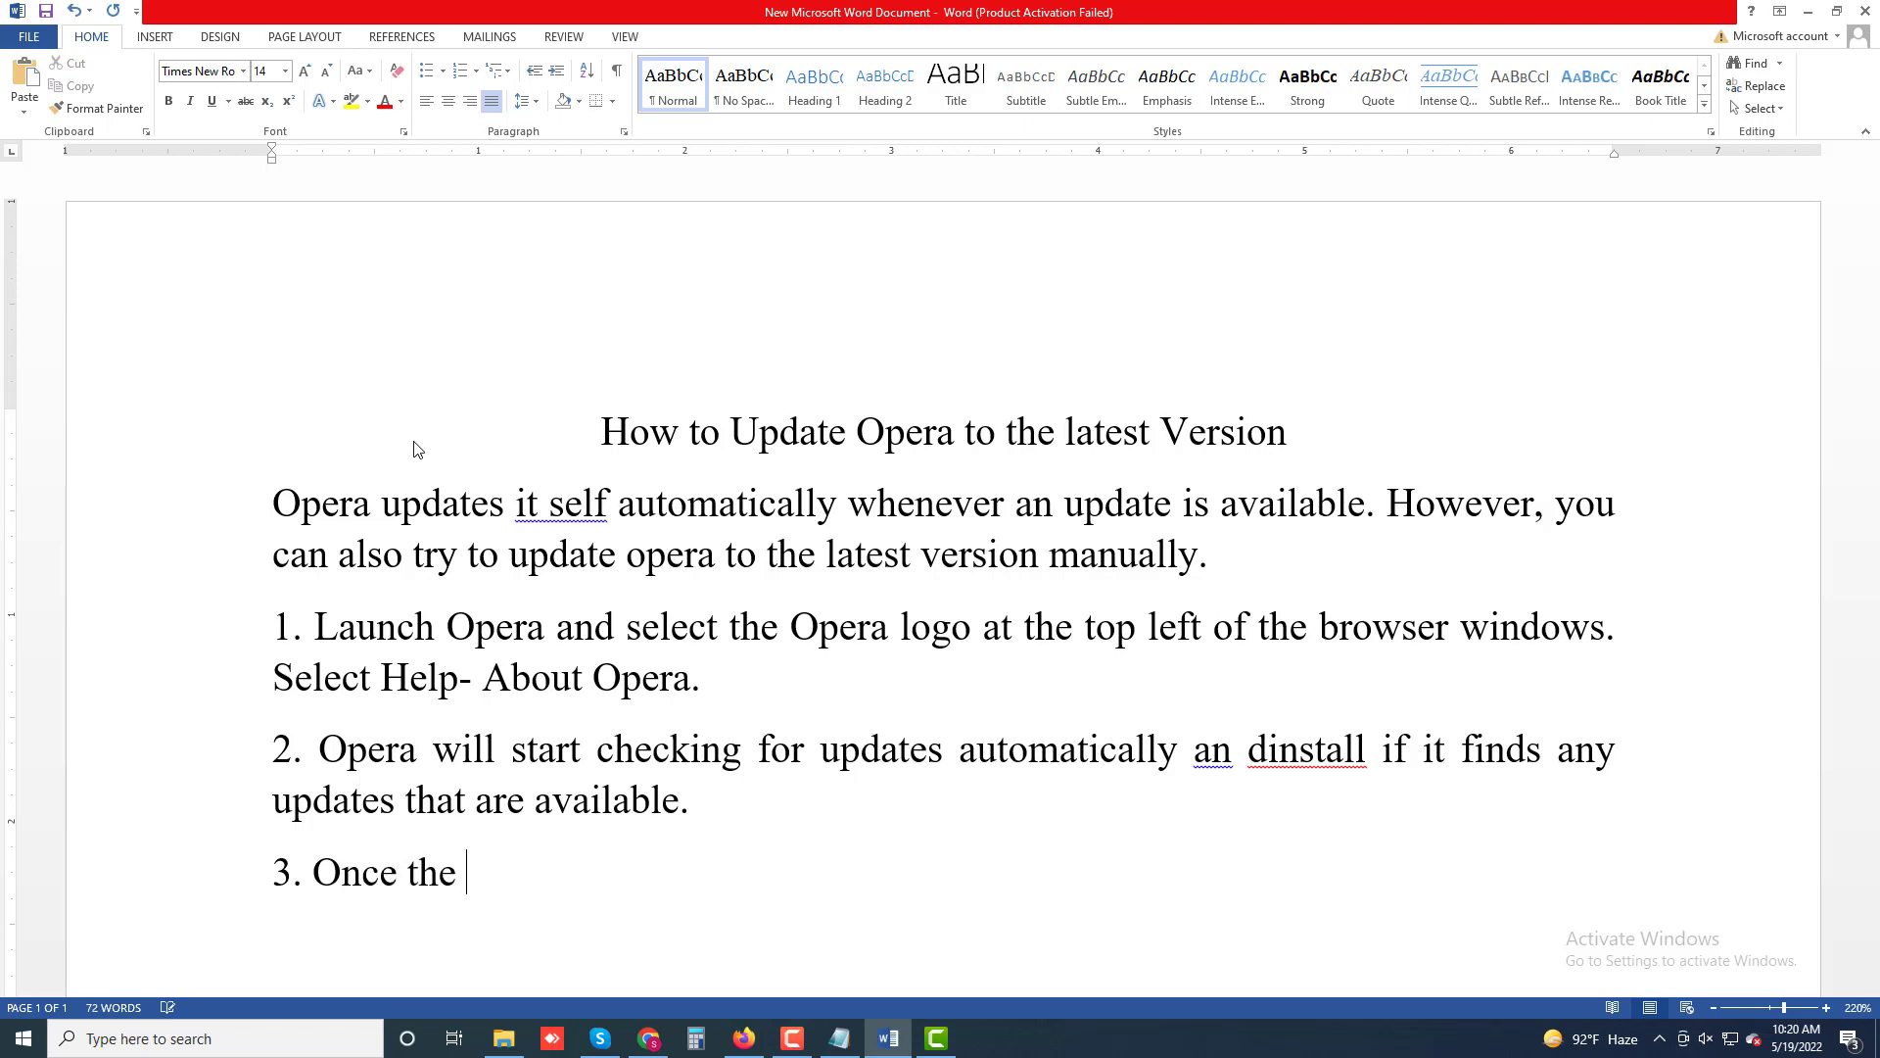
text(updates)
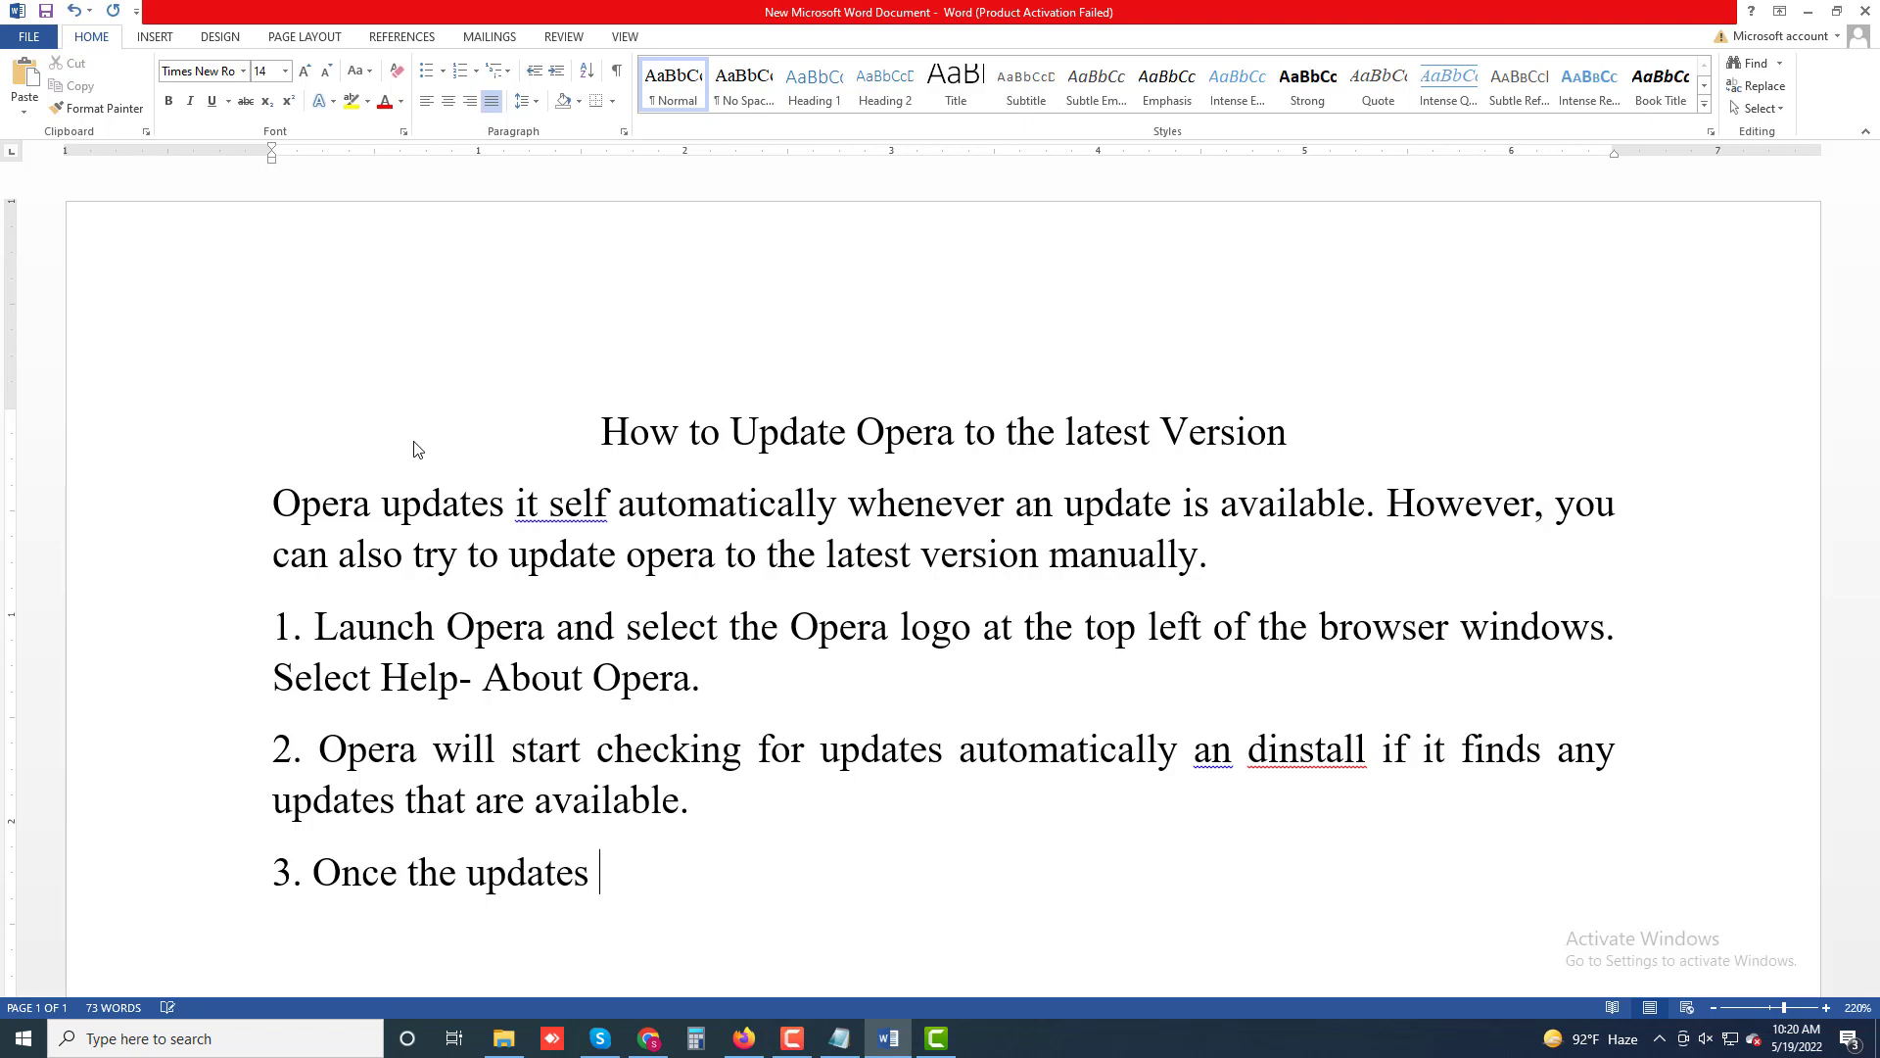
text( are installed)
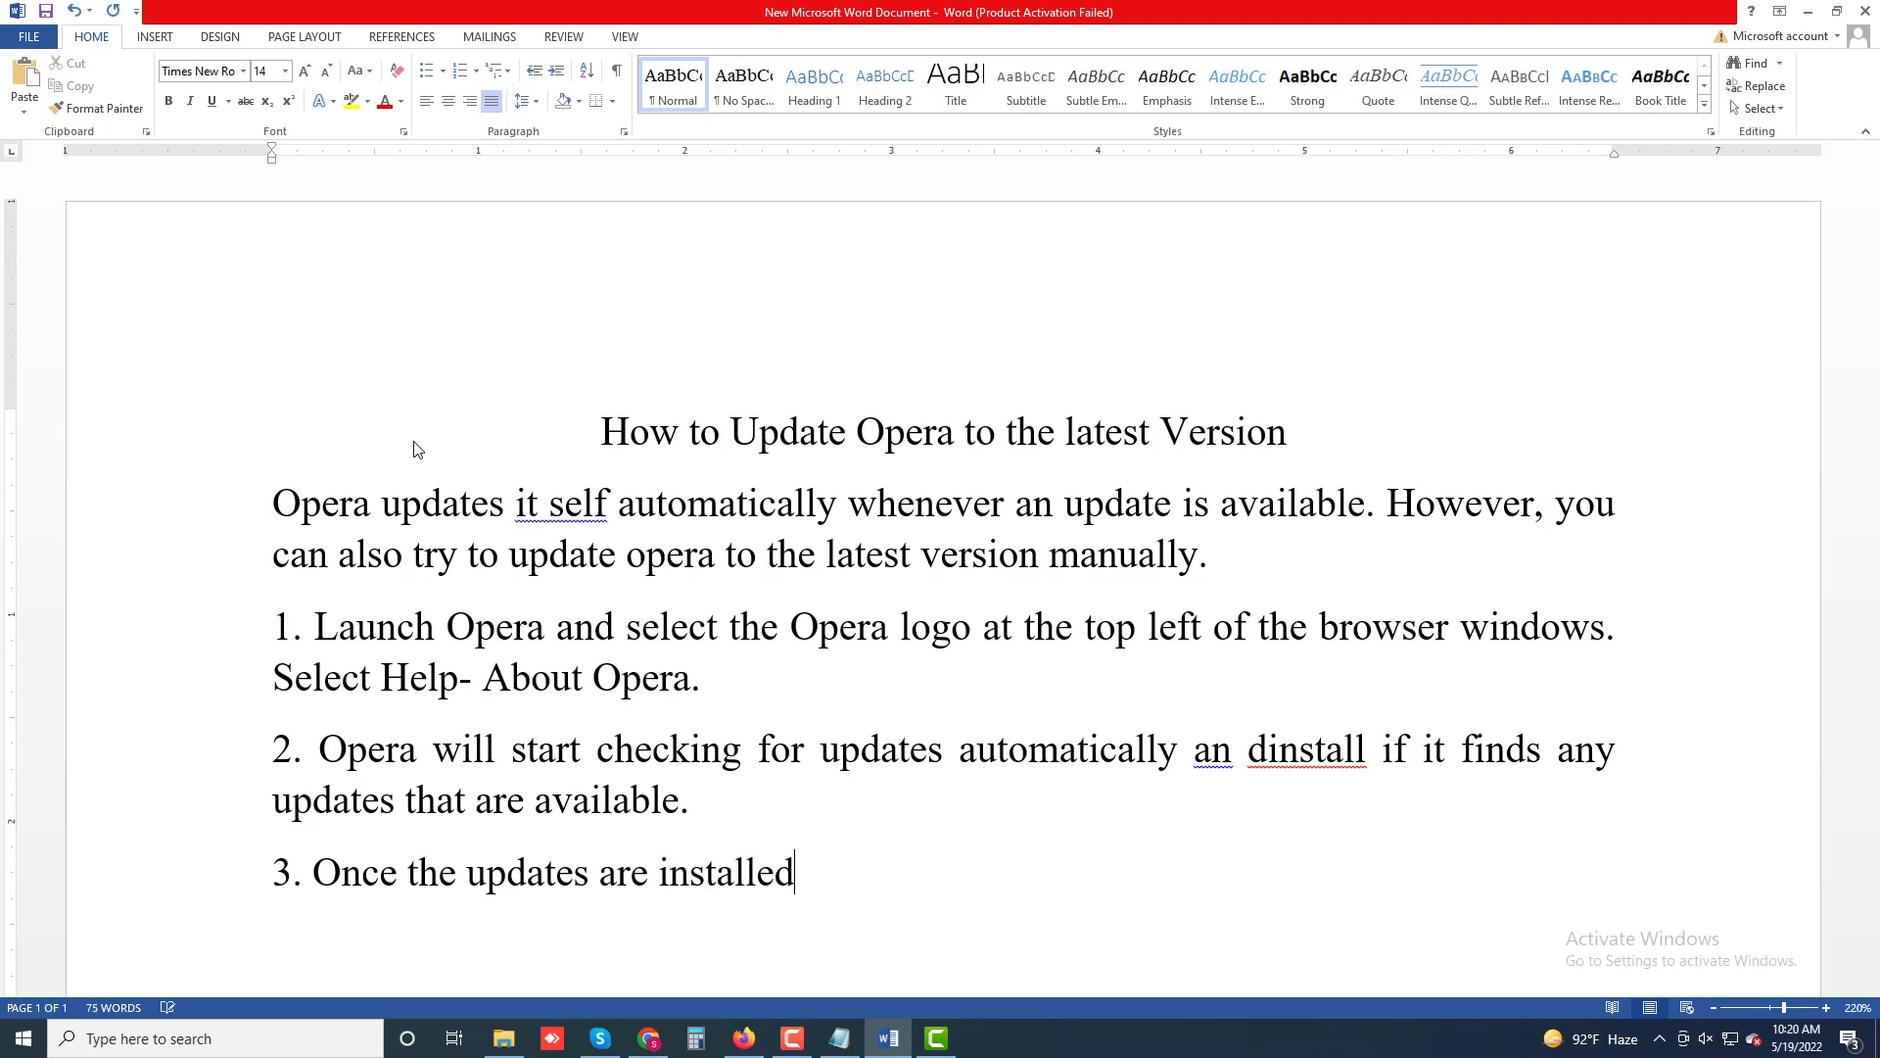
text(, click on the)
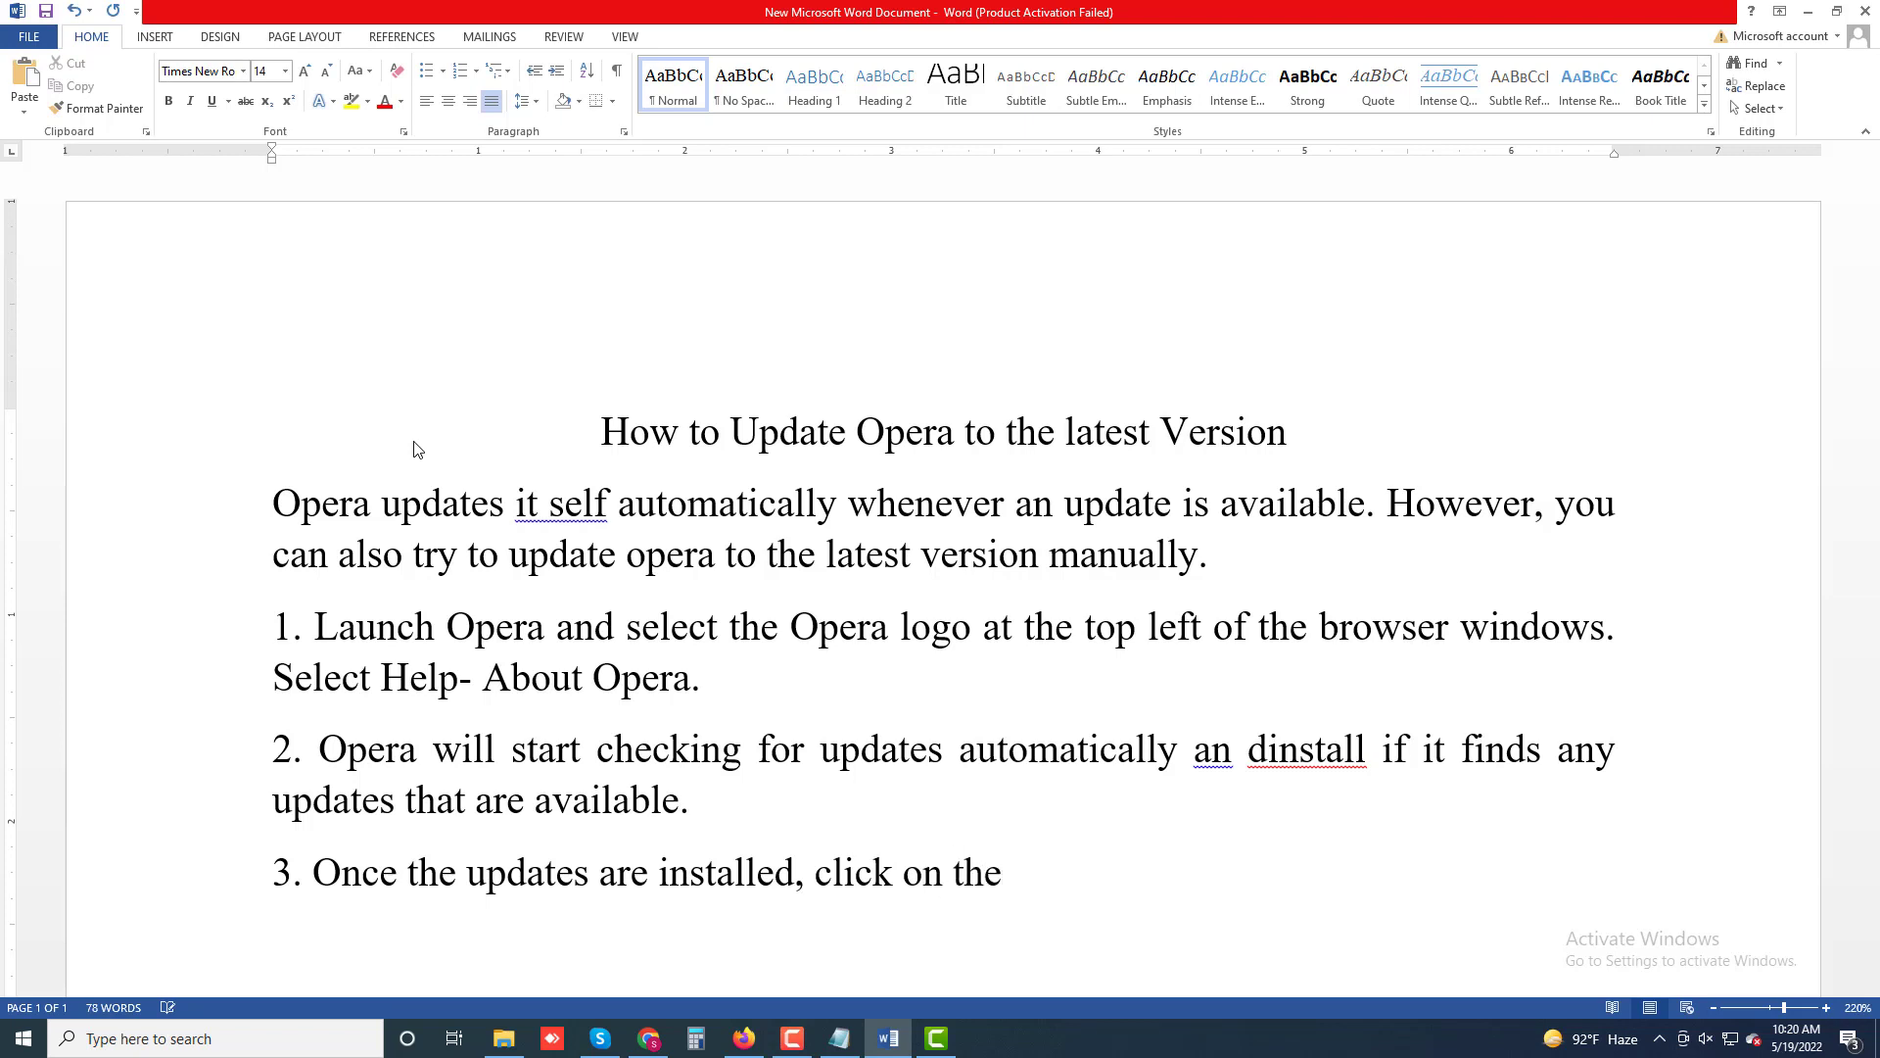
text( Relaunced )
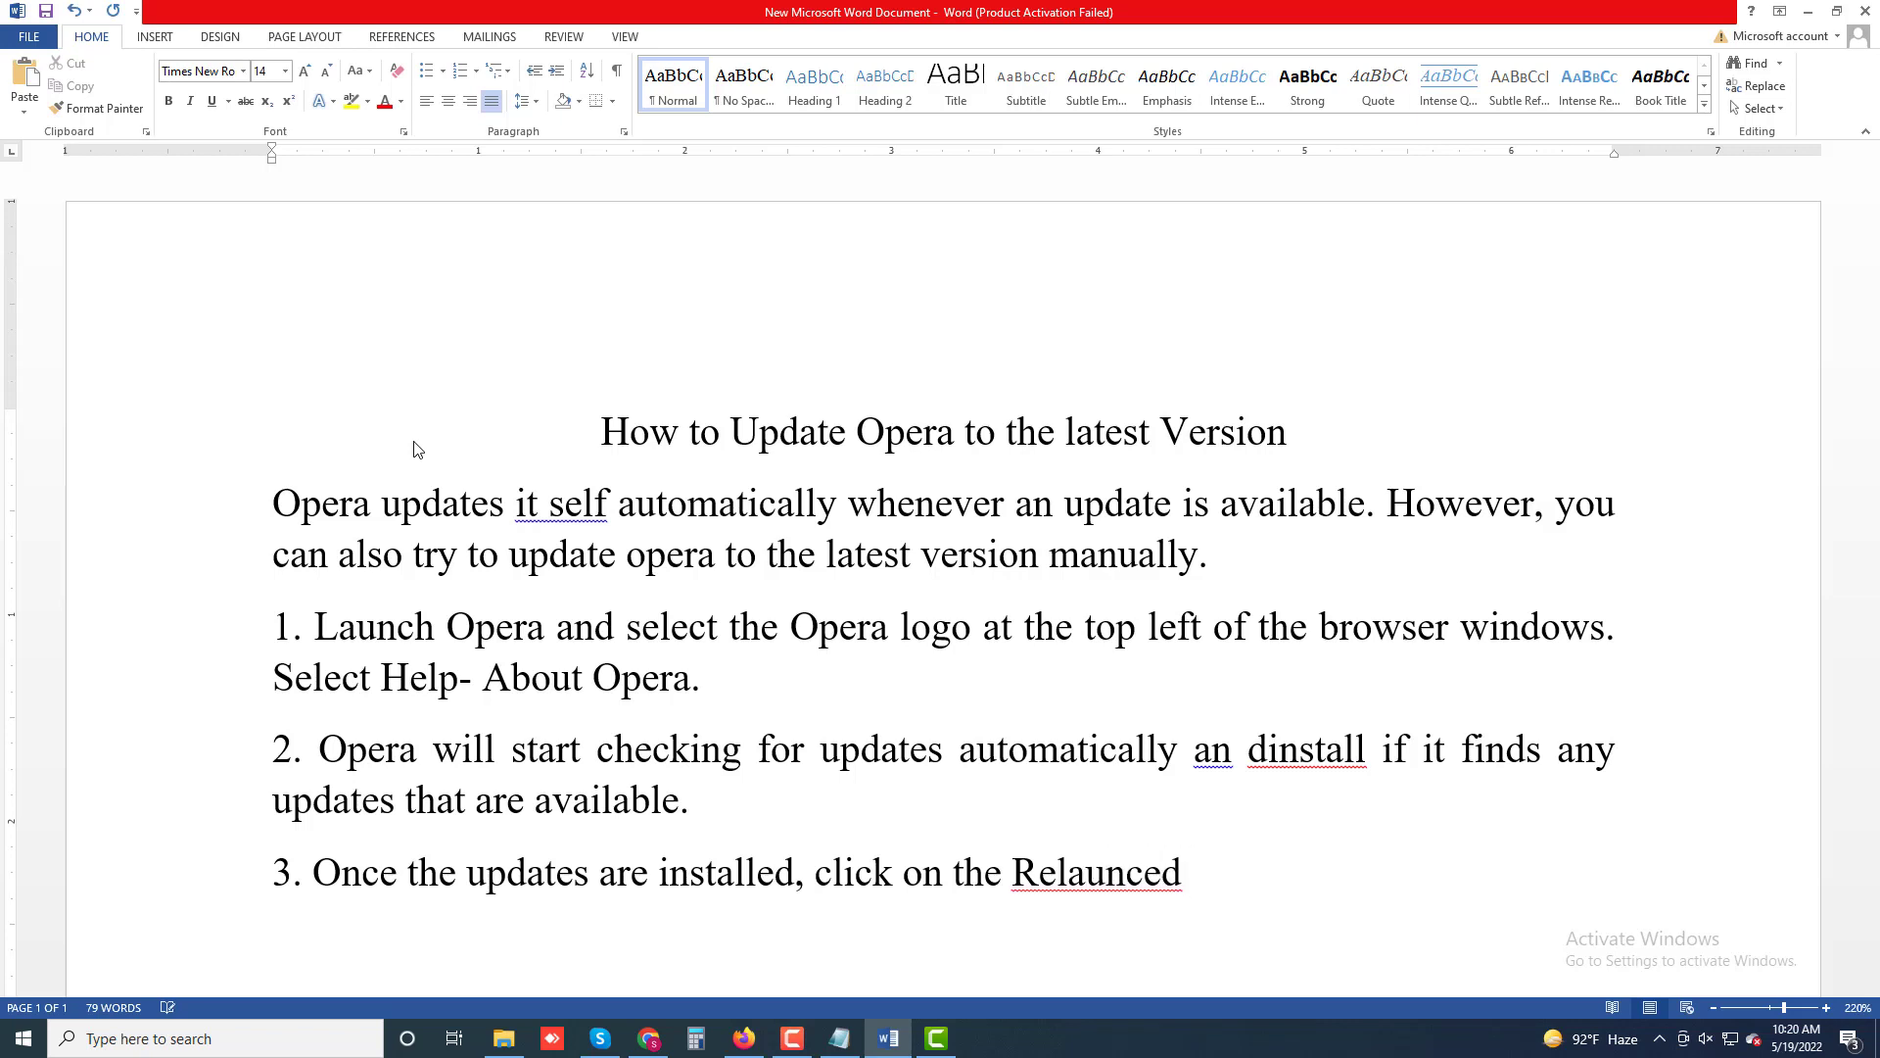
text(Now)
Correct the misspelled "dinstall" to "install" and check the spelling suggestions for "Relaunced" without applying any
right_click(1279, 732)
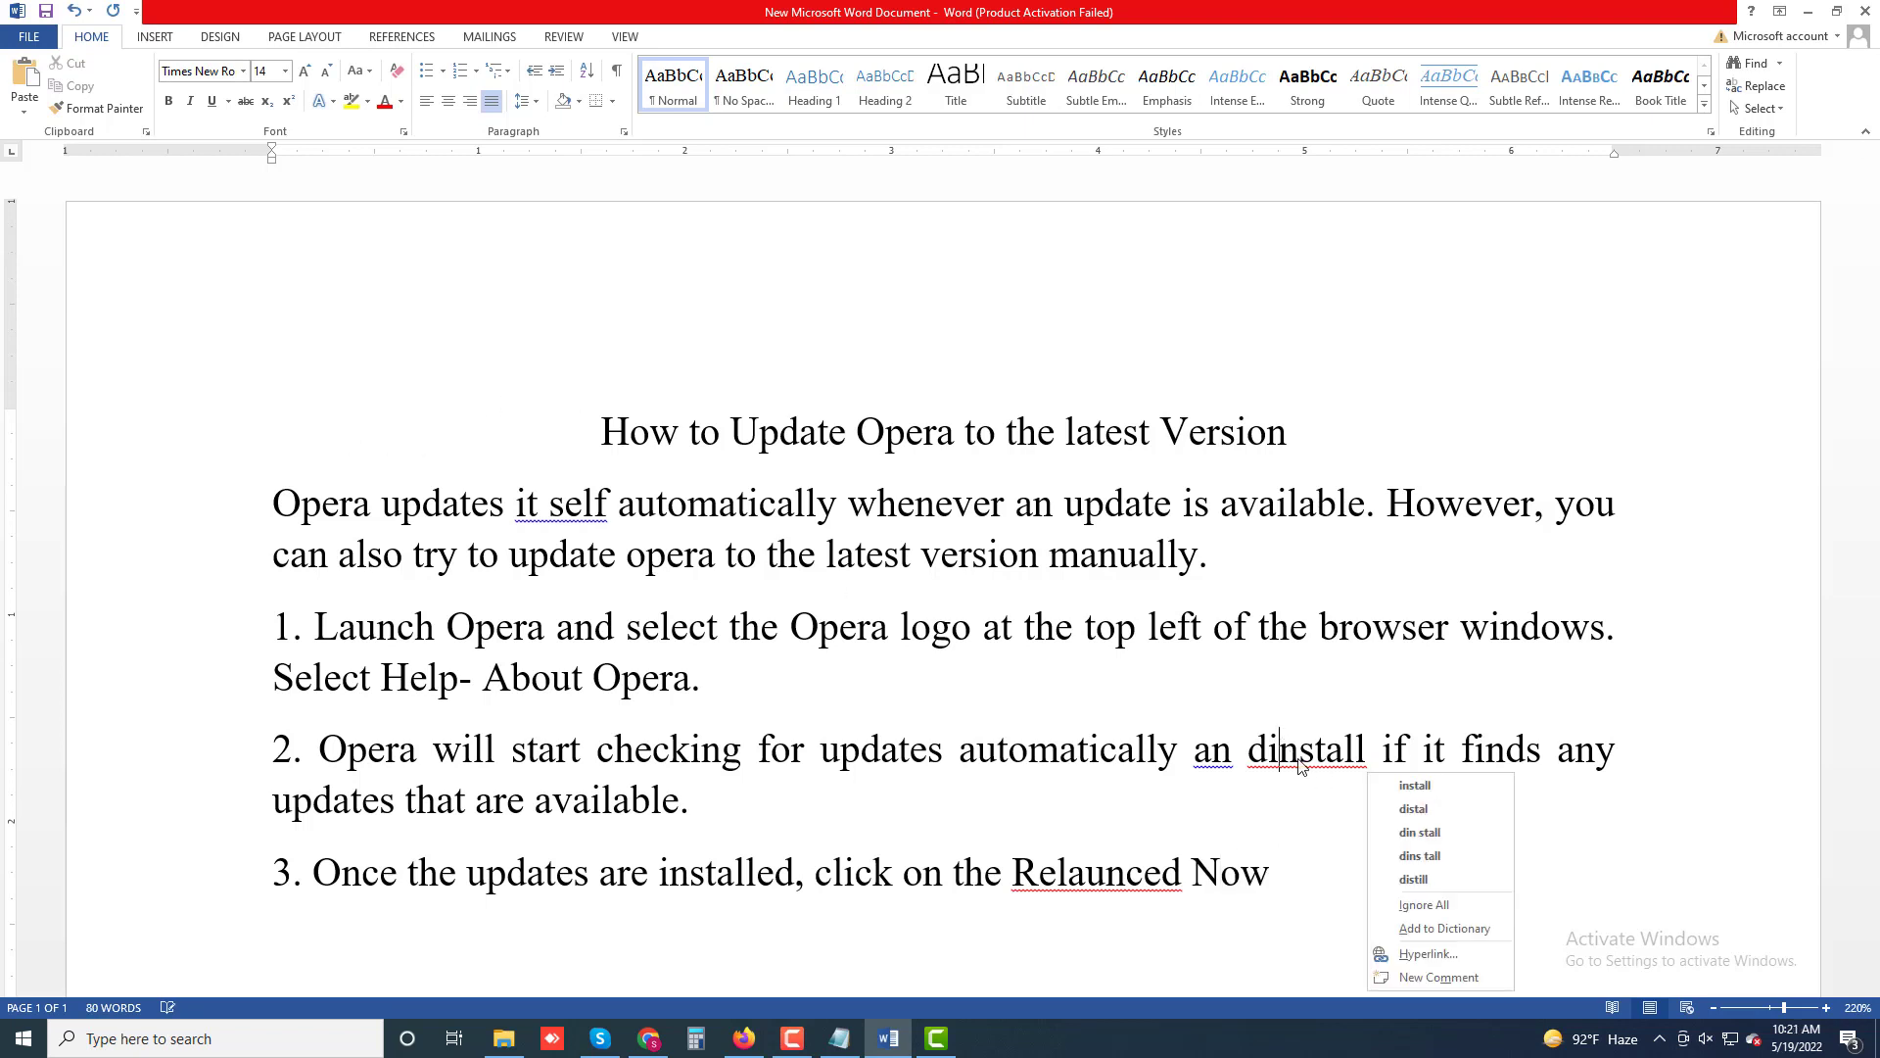
click(1398, 793)
right_click(1107, 872)
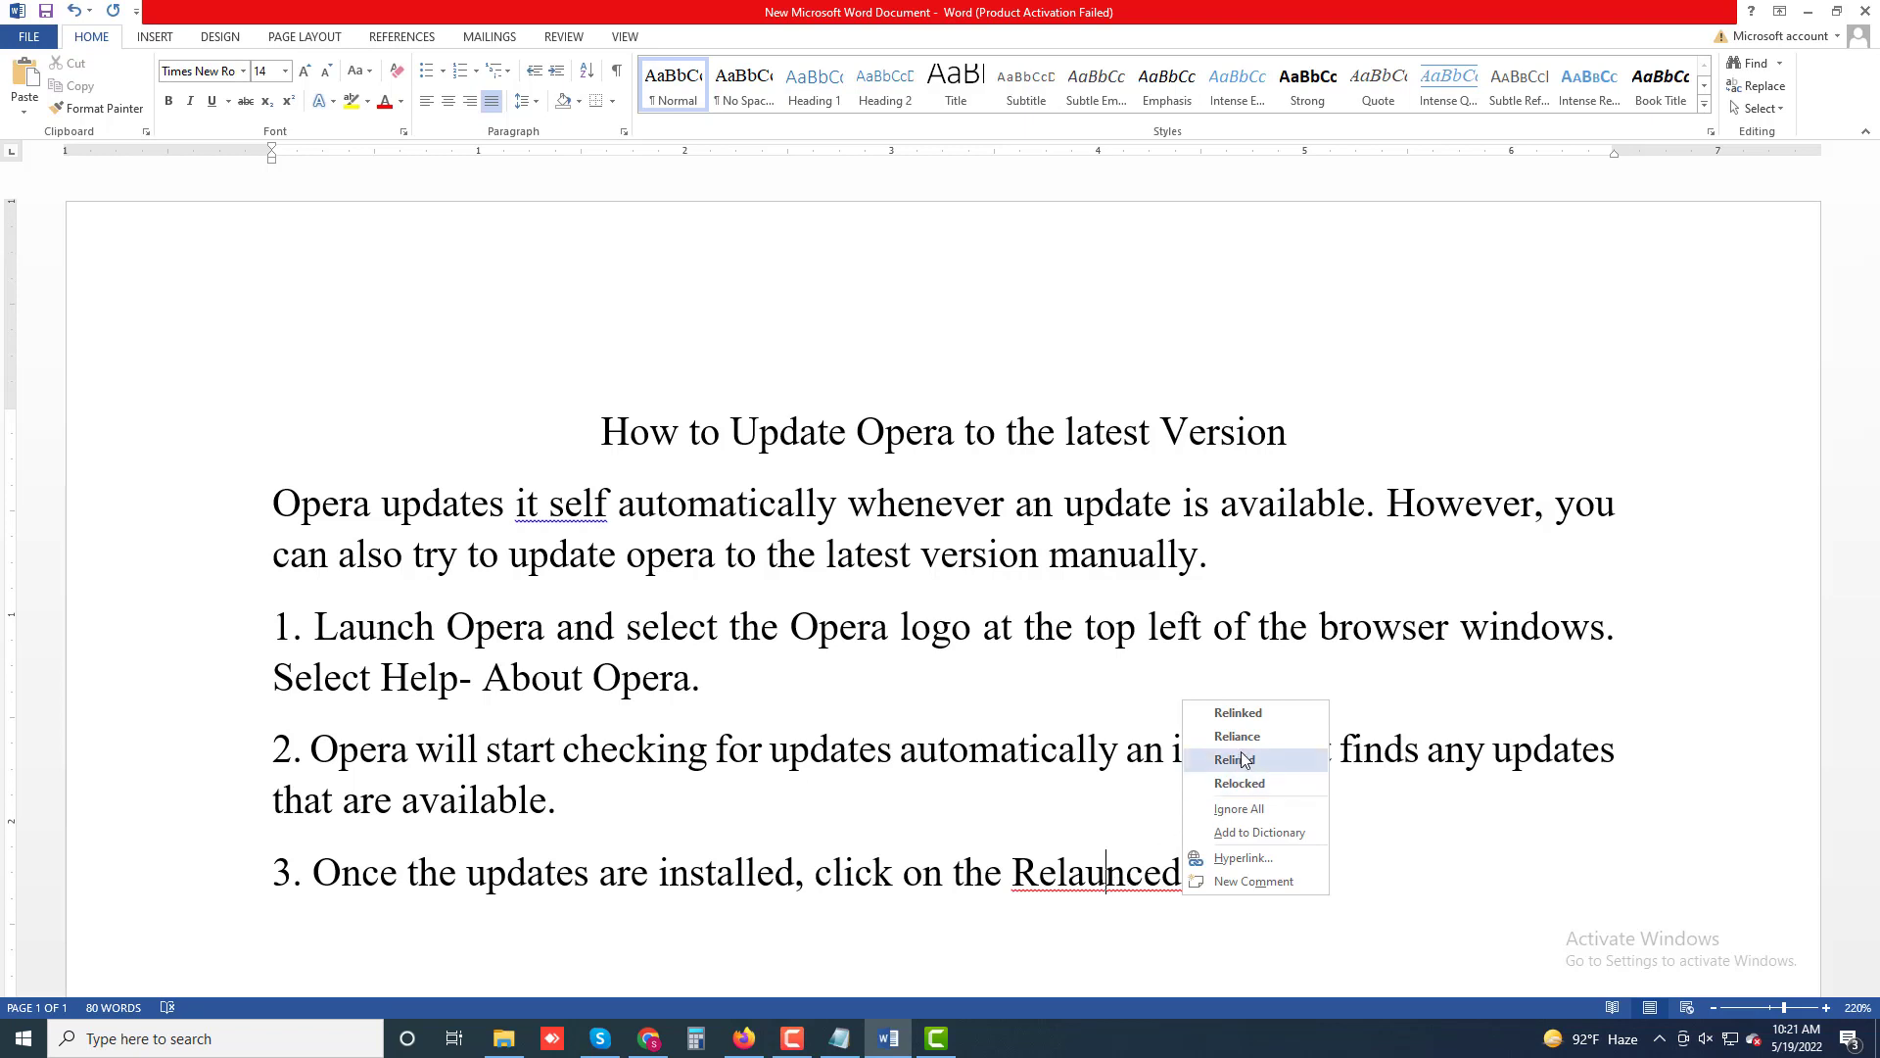
key(Escape)
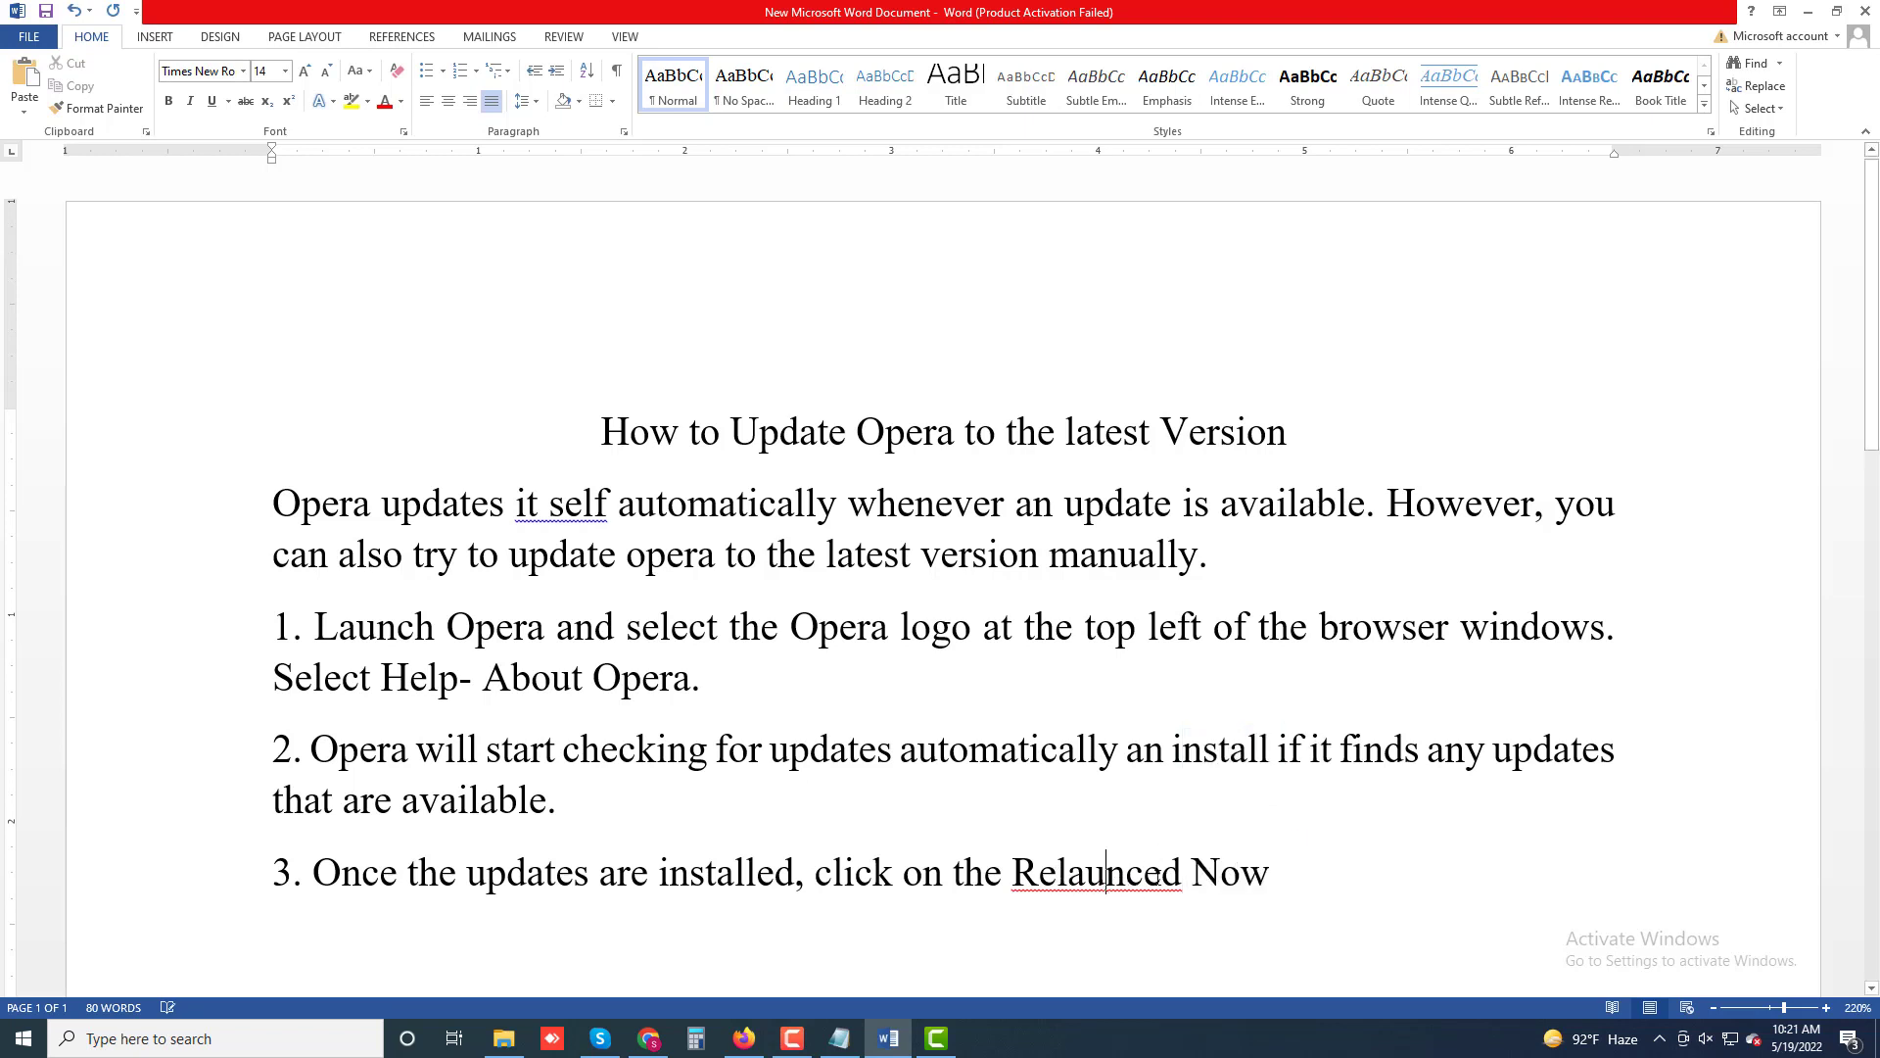
Complete the third numbered instruction after "Now" with "button to restart Opera and finish the installation."
click(1311, 869)
text(button )
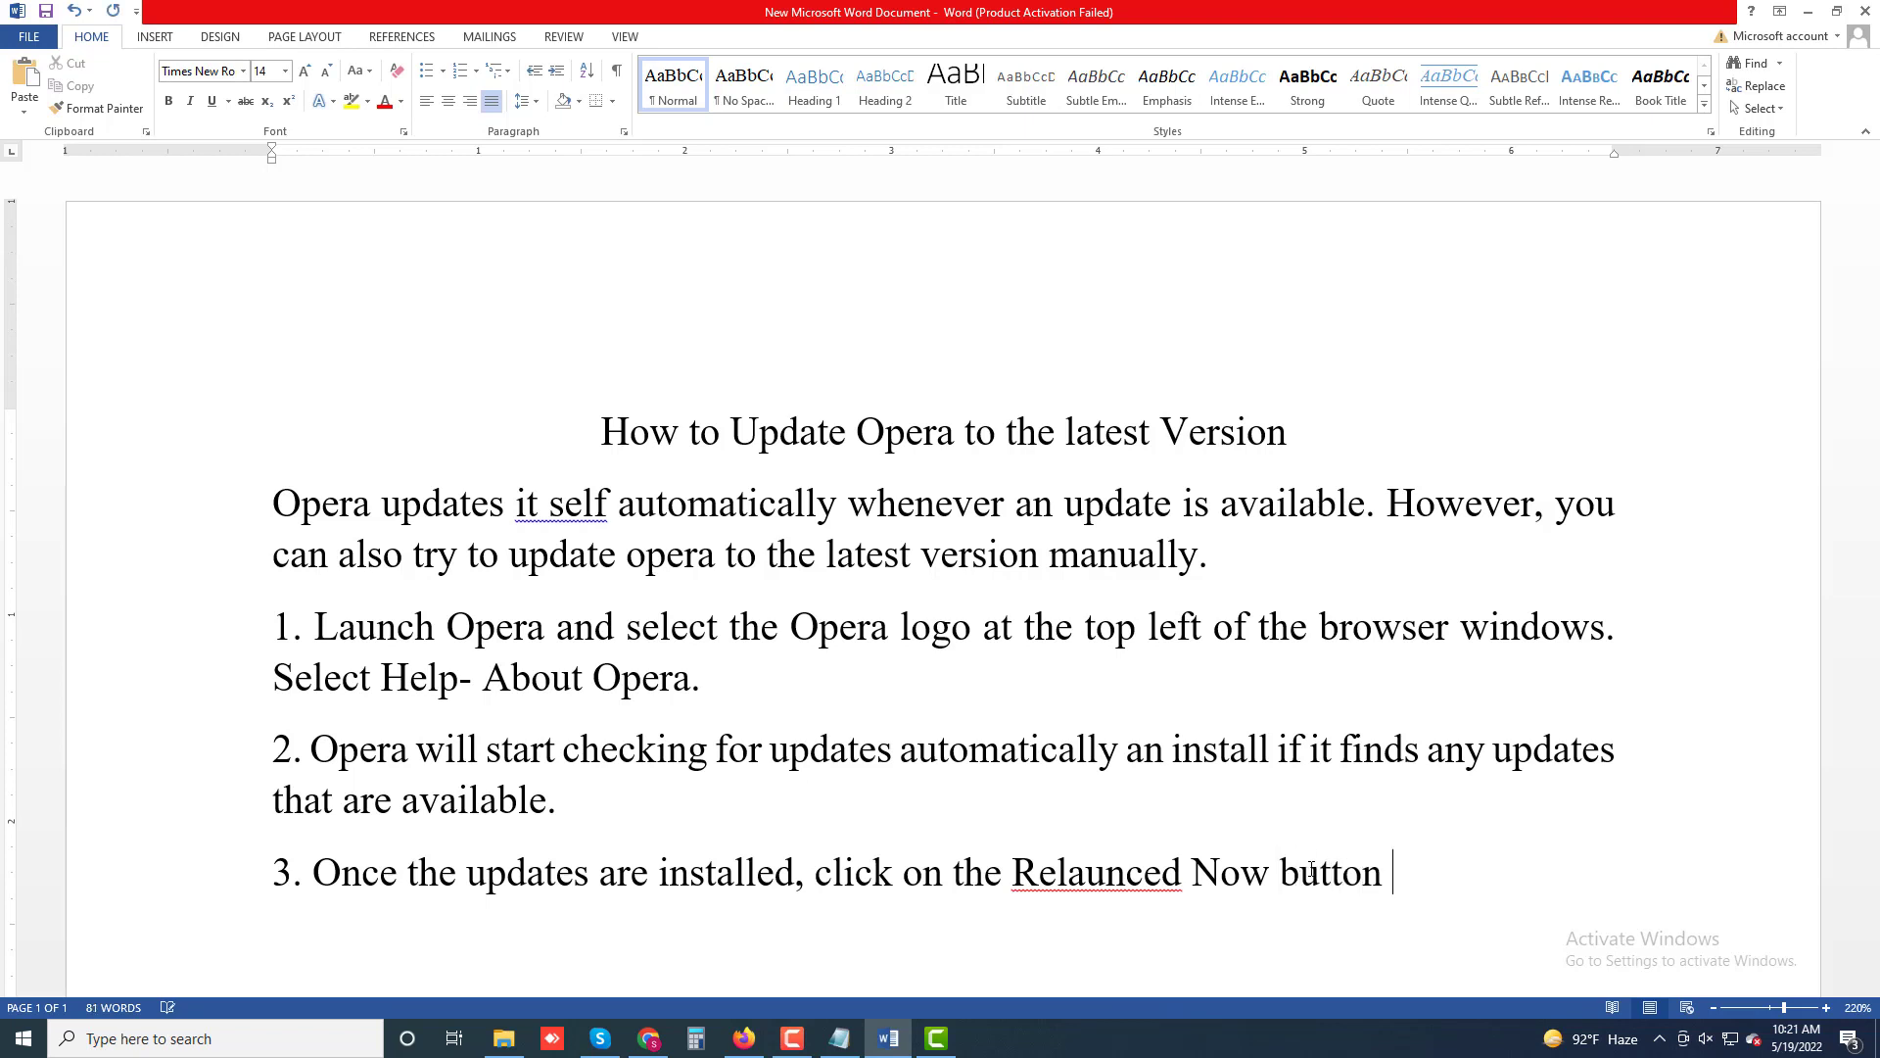
text(to restart )
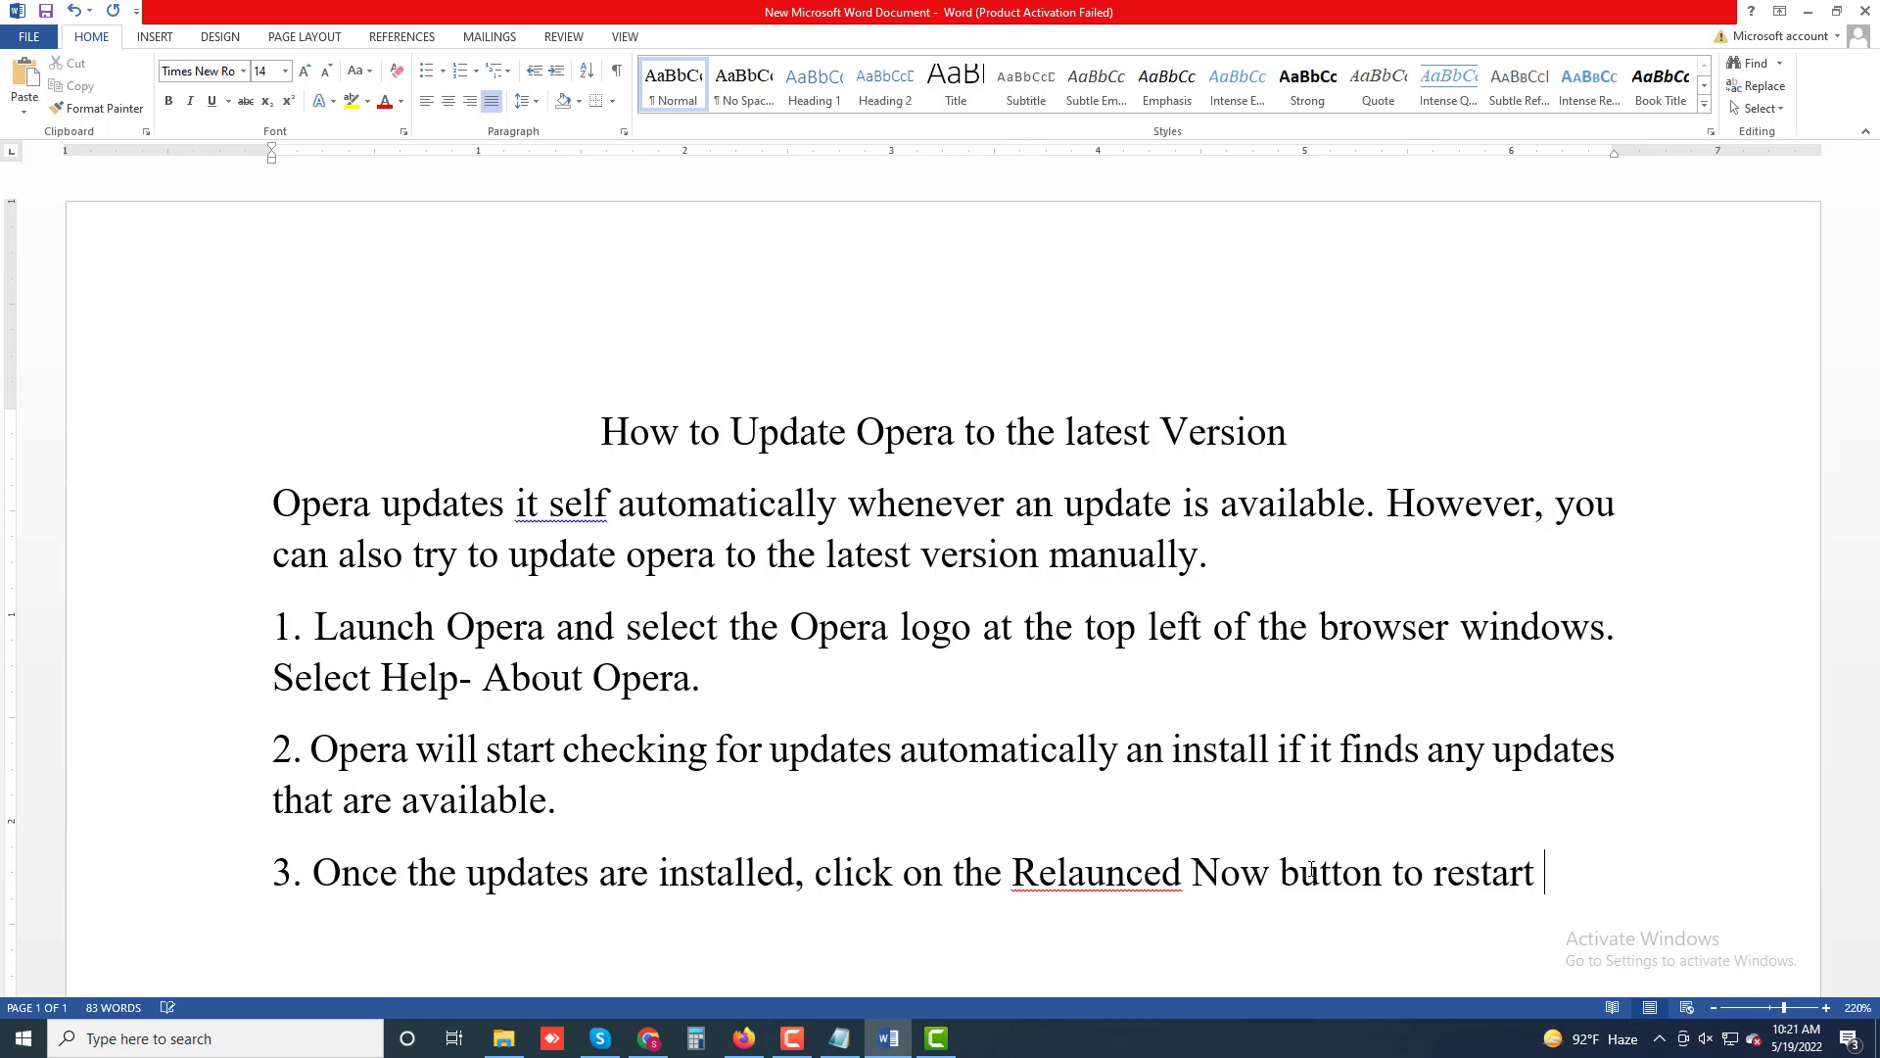
text(Opera)
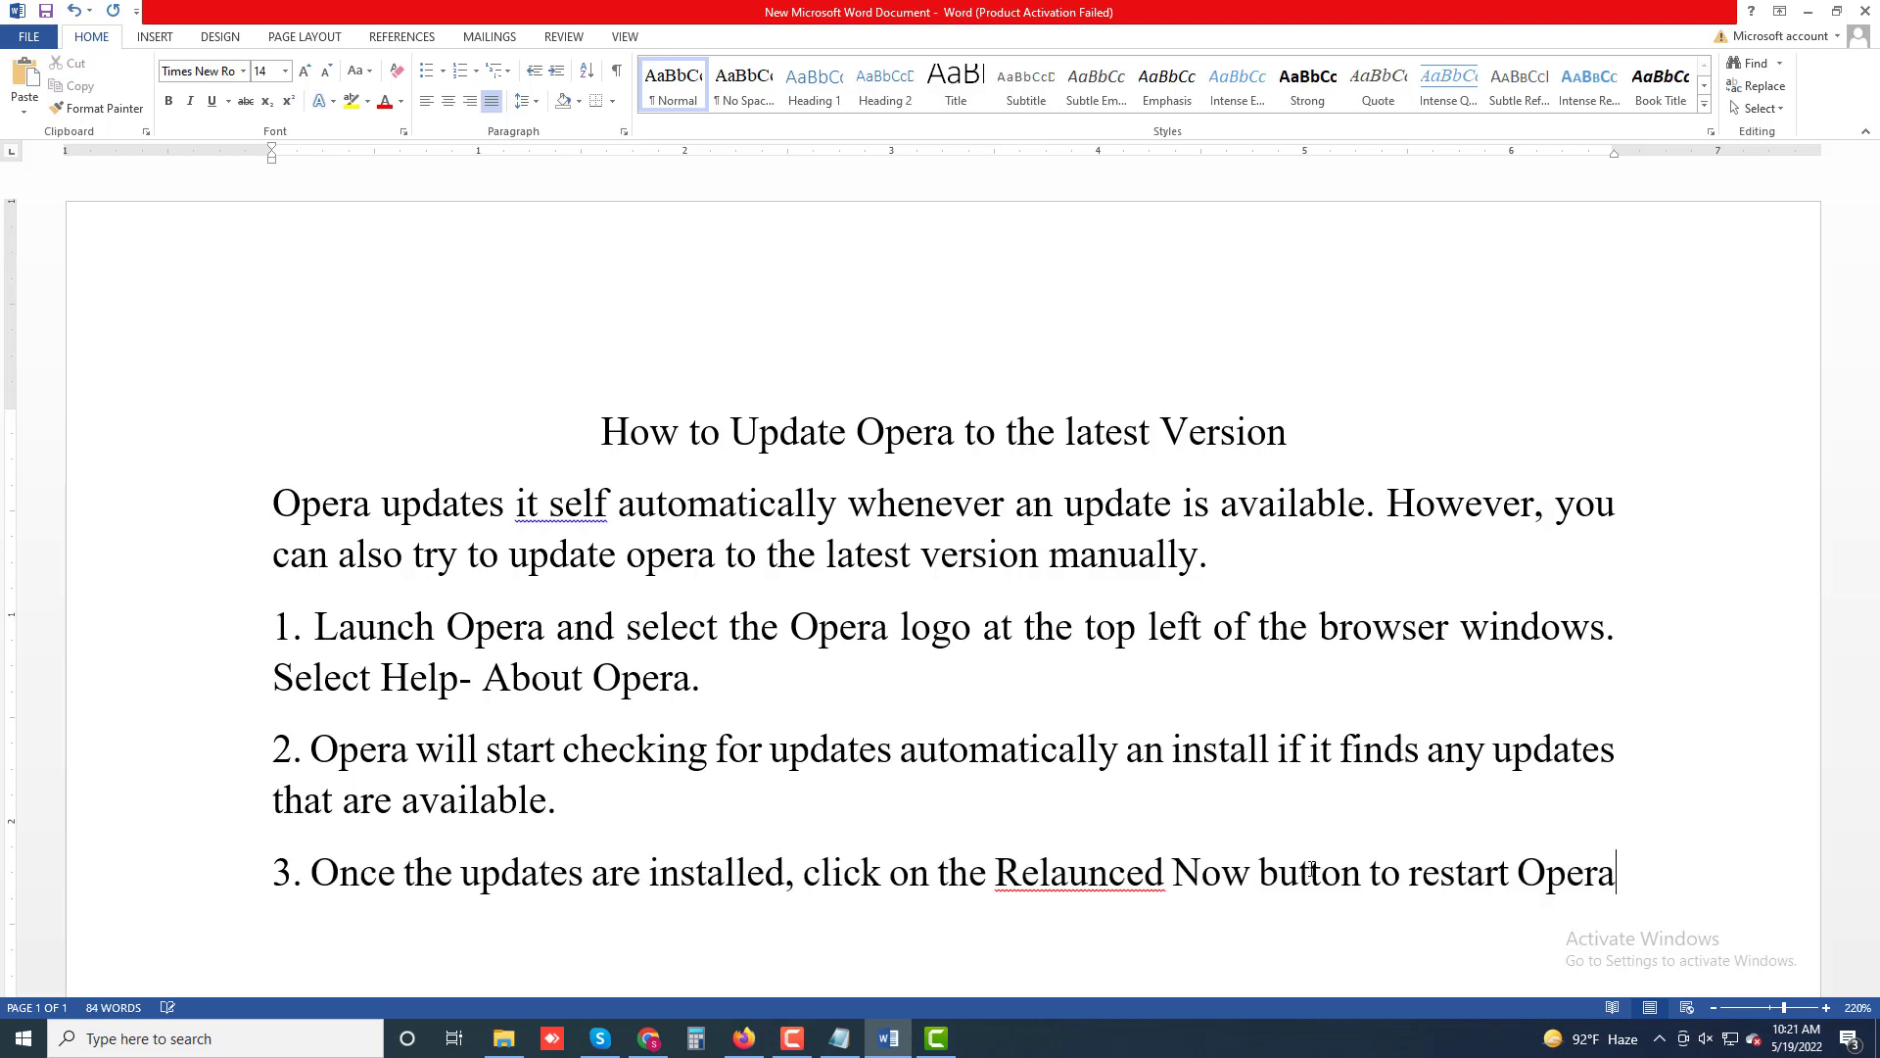
text( and f)
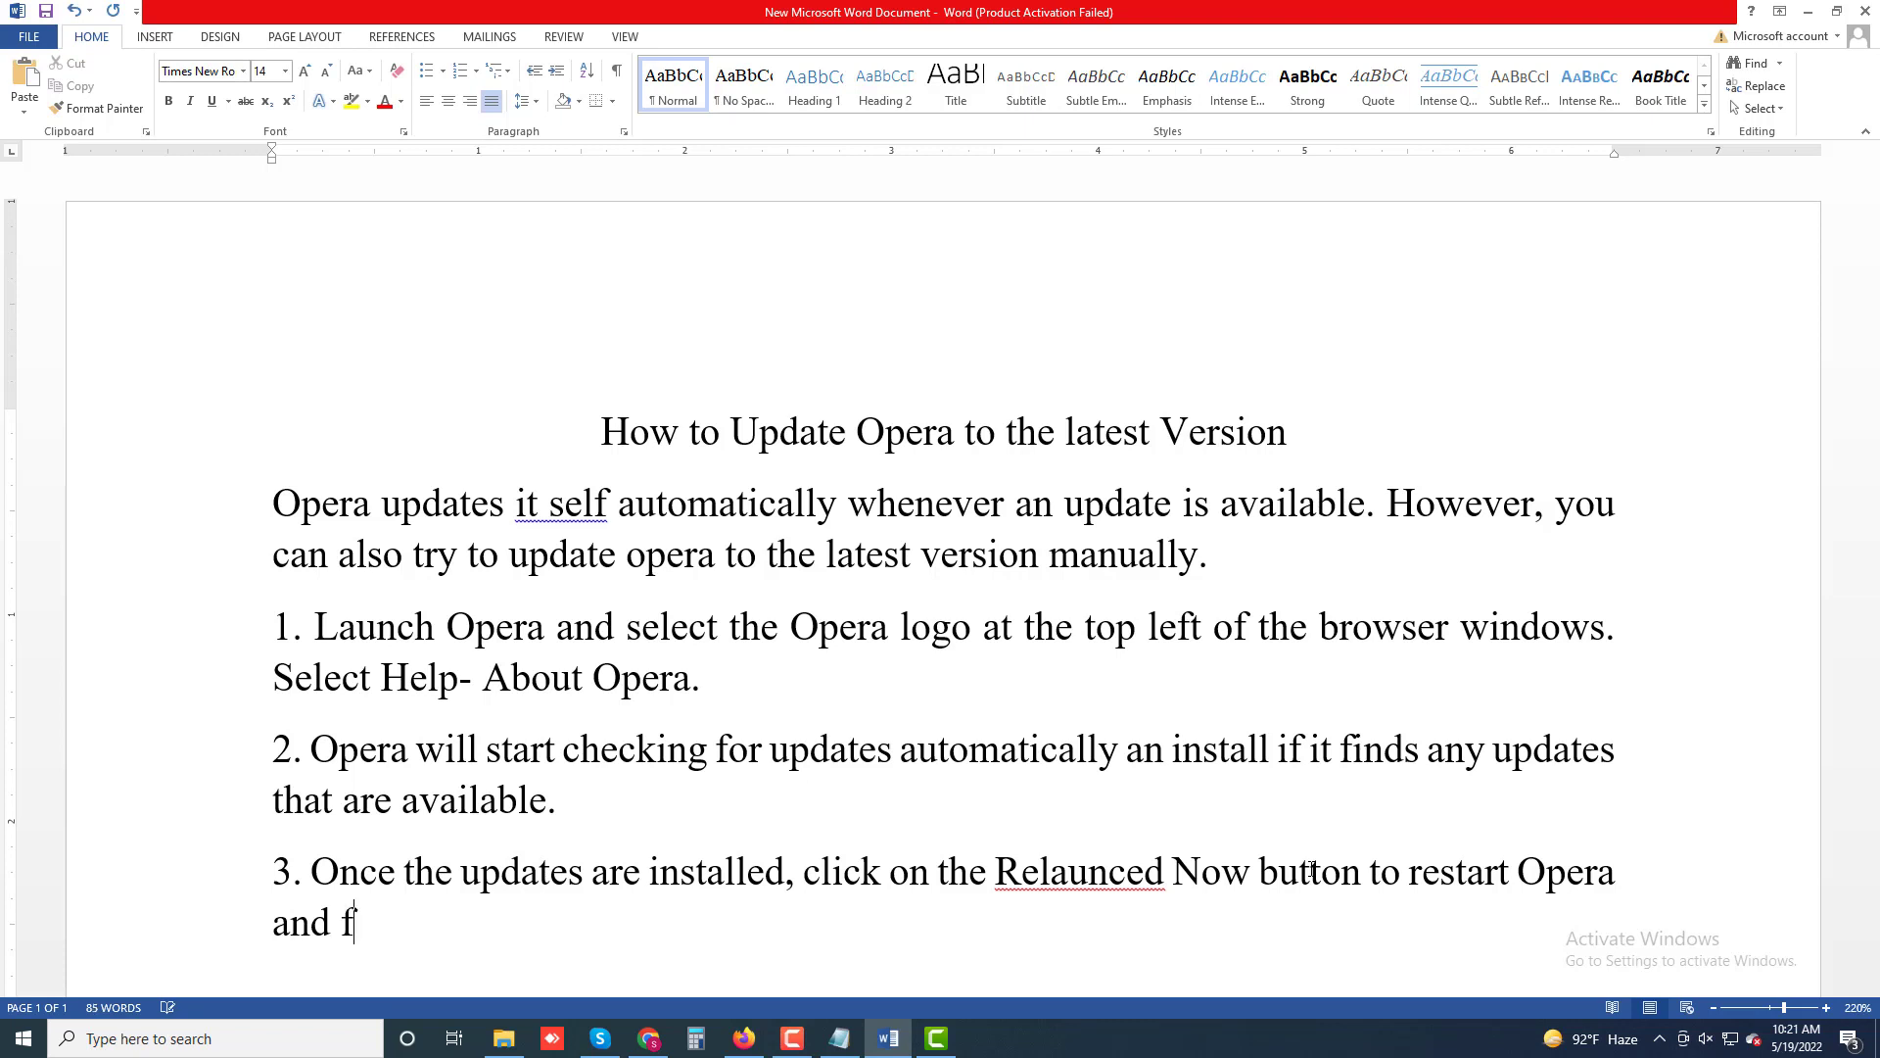
text(inish the insta)
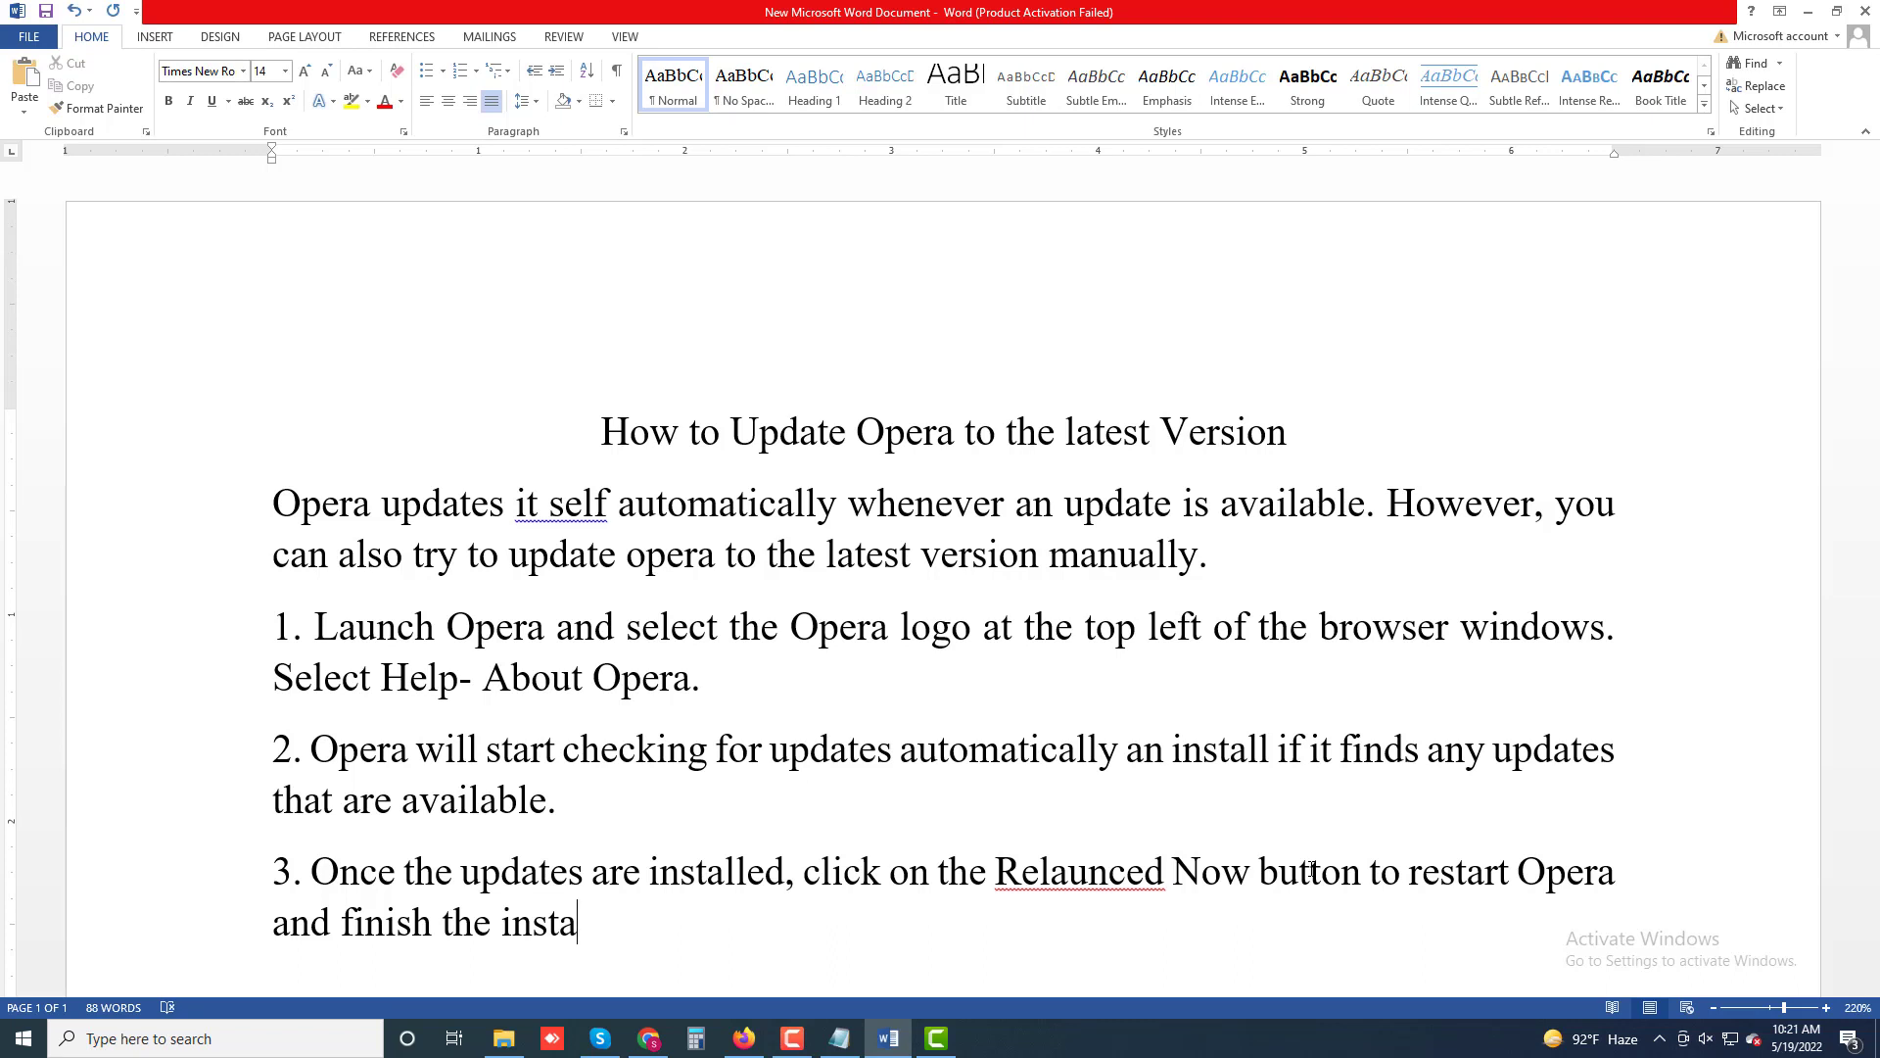
text(llation.)
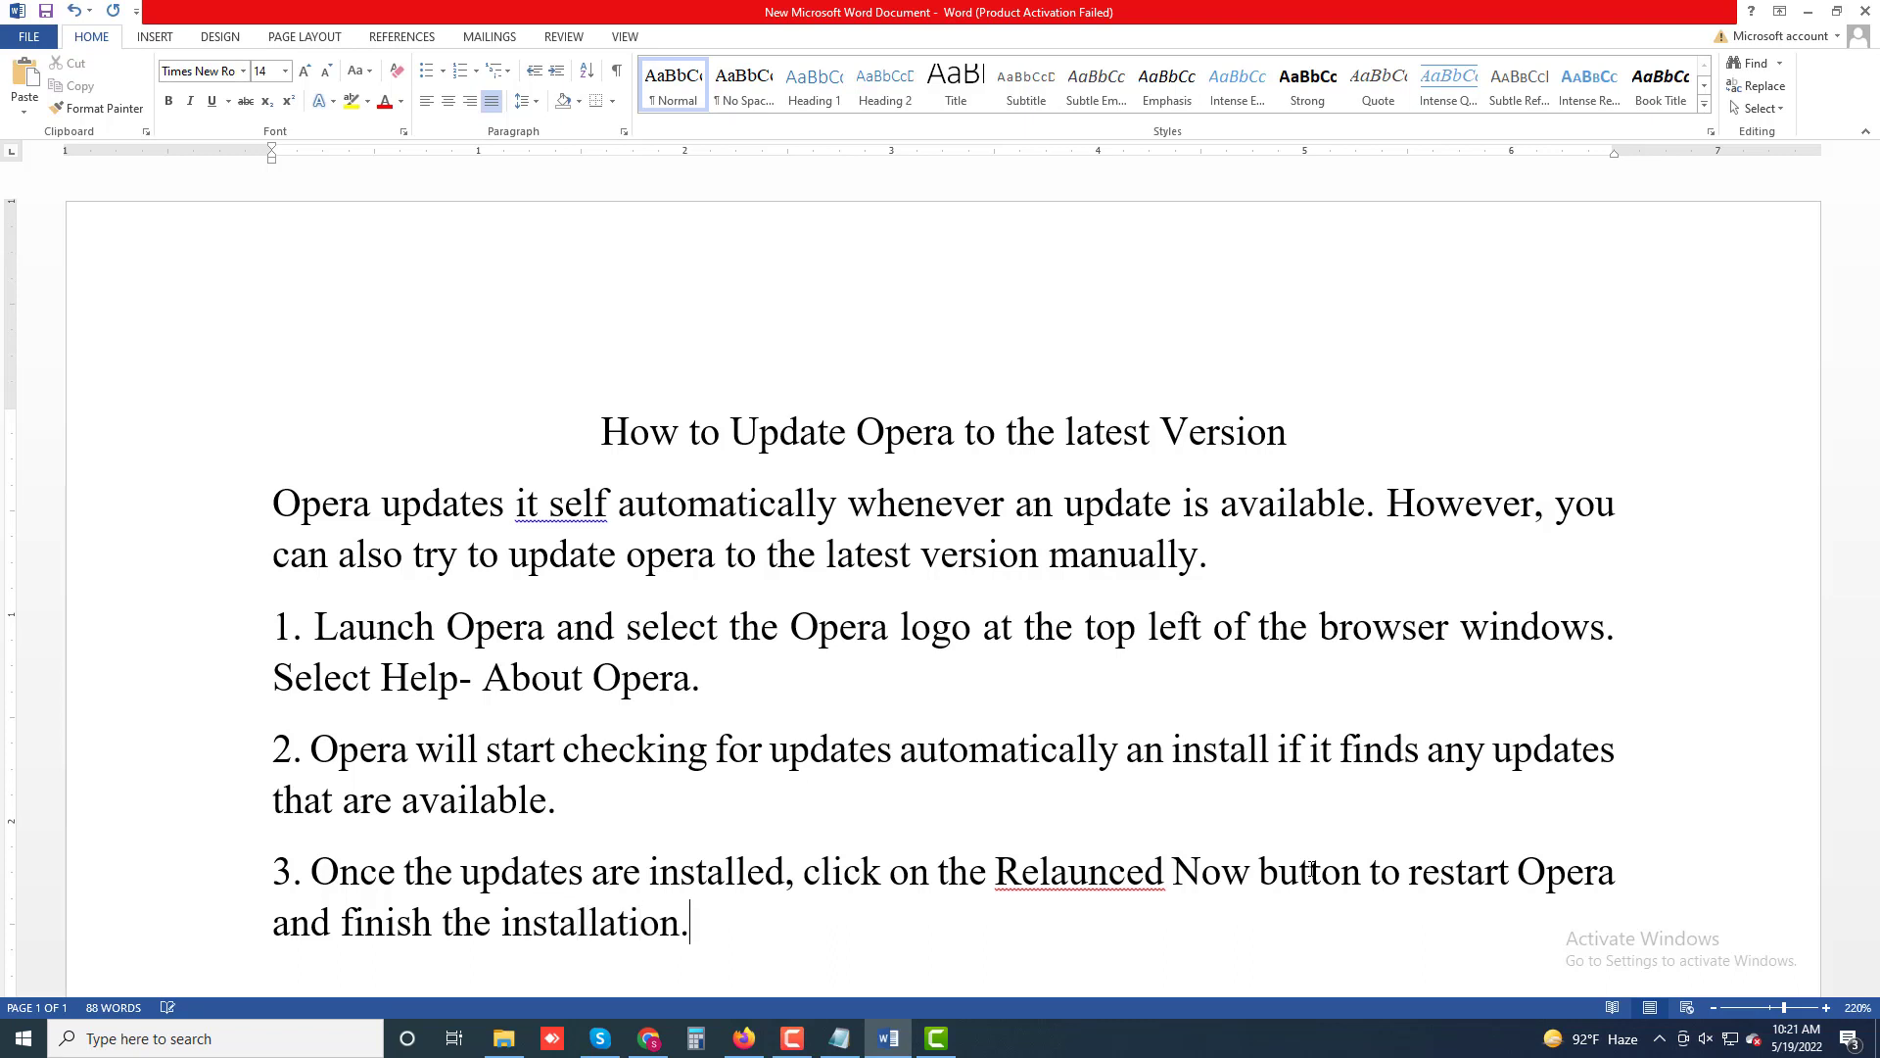